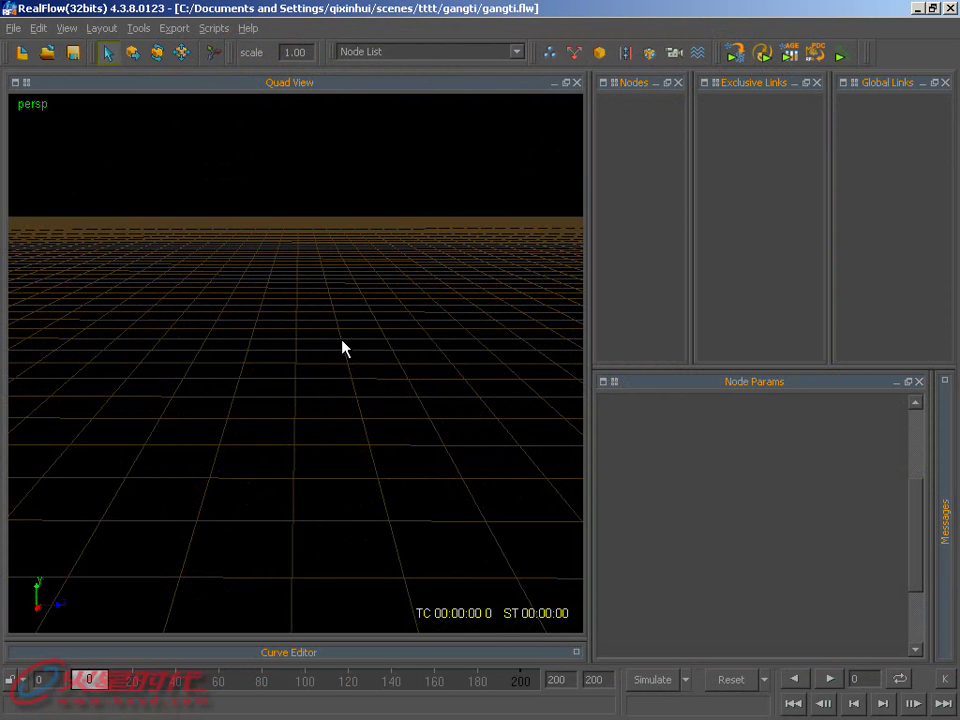
Scroll in the viewport of the still-empty gangti.flw scene
scroll(376, 387, up, 2)
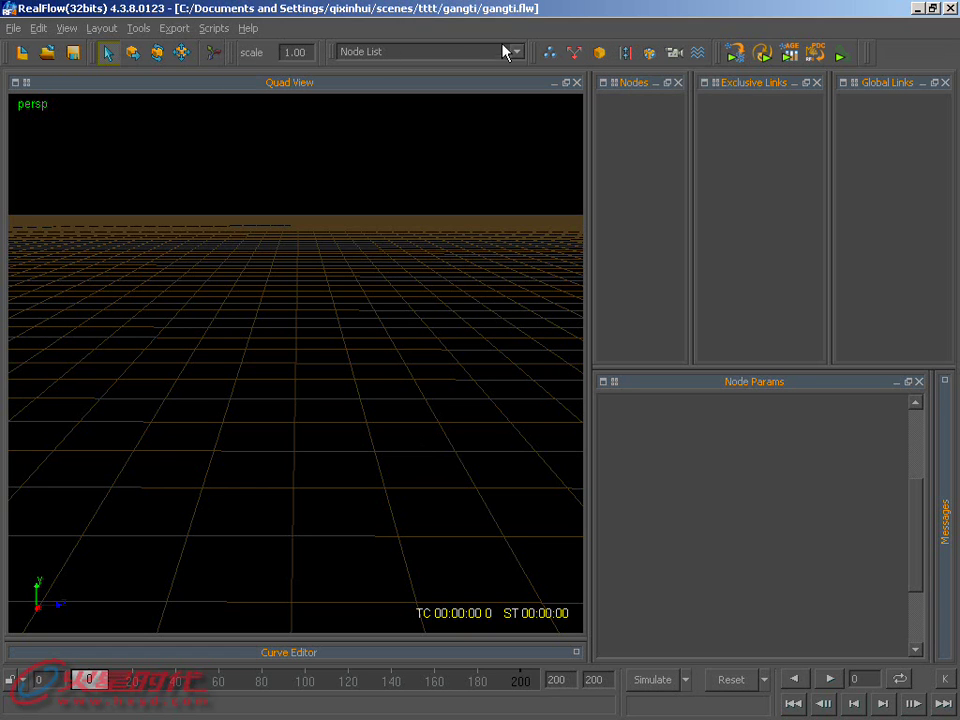
Add a sphere and raise it with the Move tool
click(600, 53)
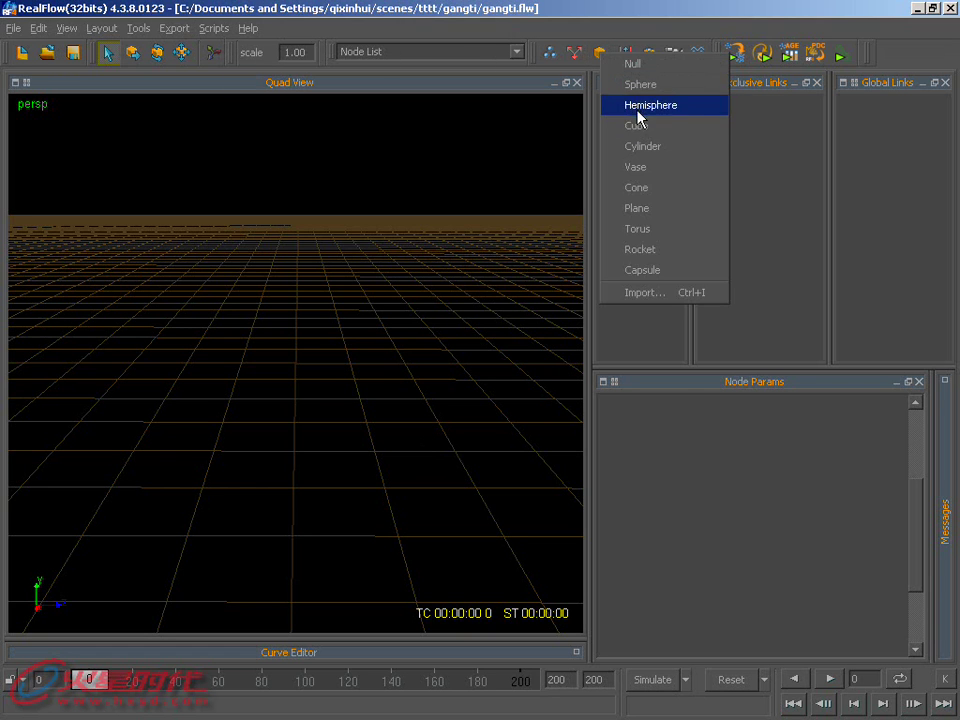
click(641, 85)
key(w)
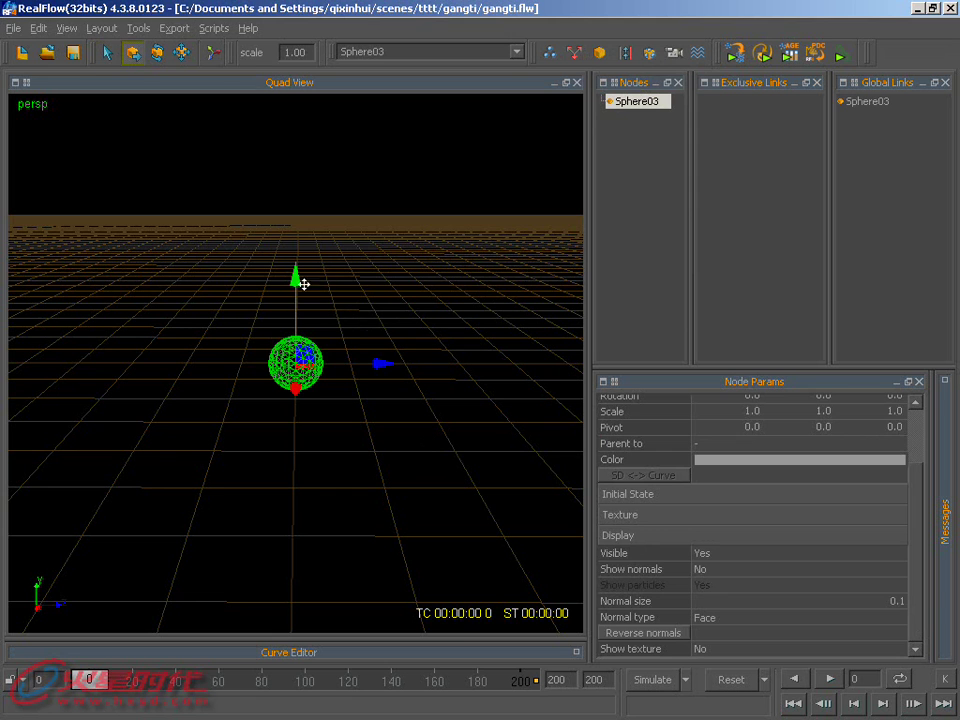
drag(297, 279, 296, 162)
Add a Plane02 ground plane and orbit to look down on it
click(600, 53)
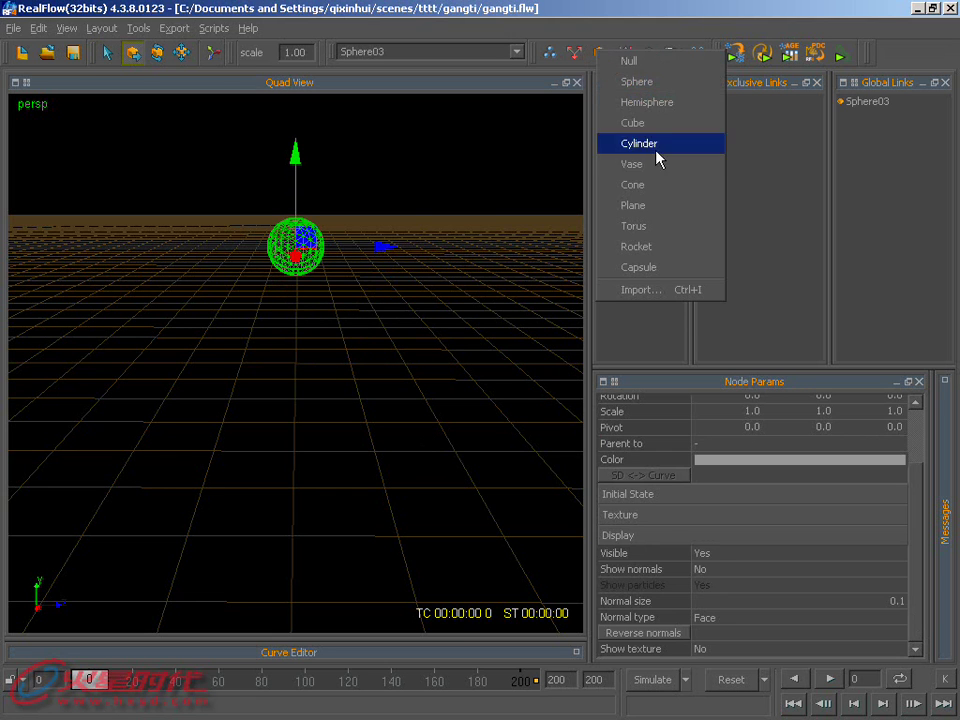
click(652, 205)
mouse_move(456, 330)
alt+mouse_down()
mouse_move(461, 352)
mouse_move(311, 266)
alt+mouse_up()
Reselect Sphere03 and lift it higher above the plane
click(308, 240)
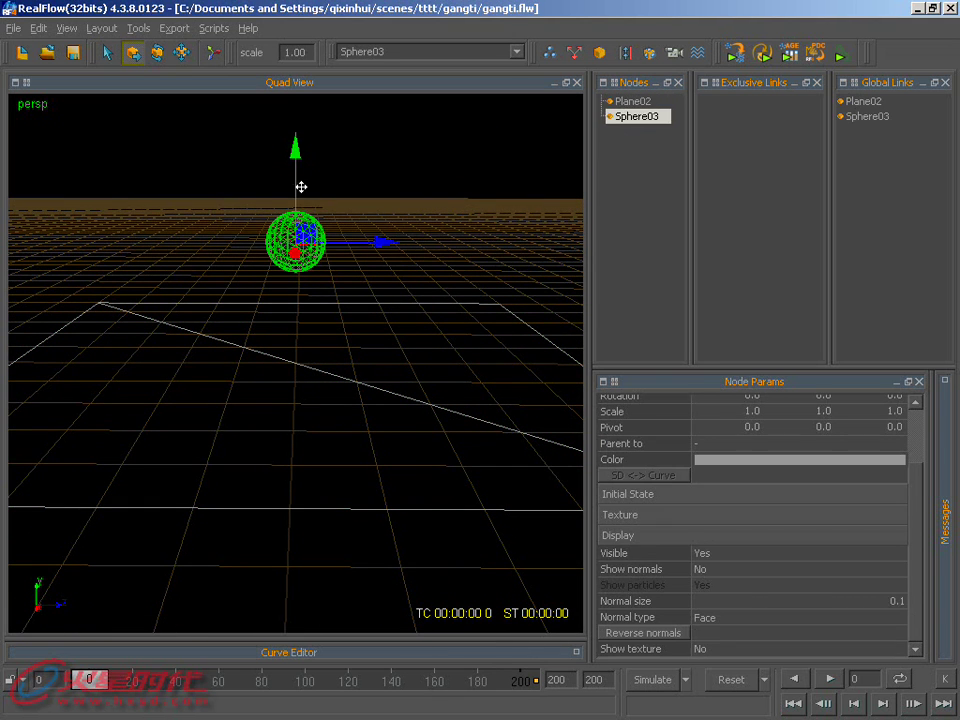
click(300, 188)
click(300, 220)
click(306, 185)
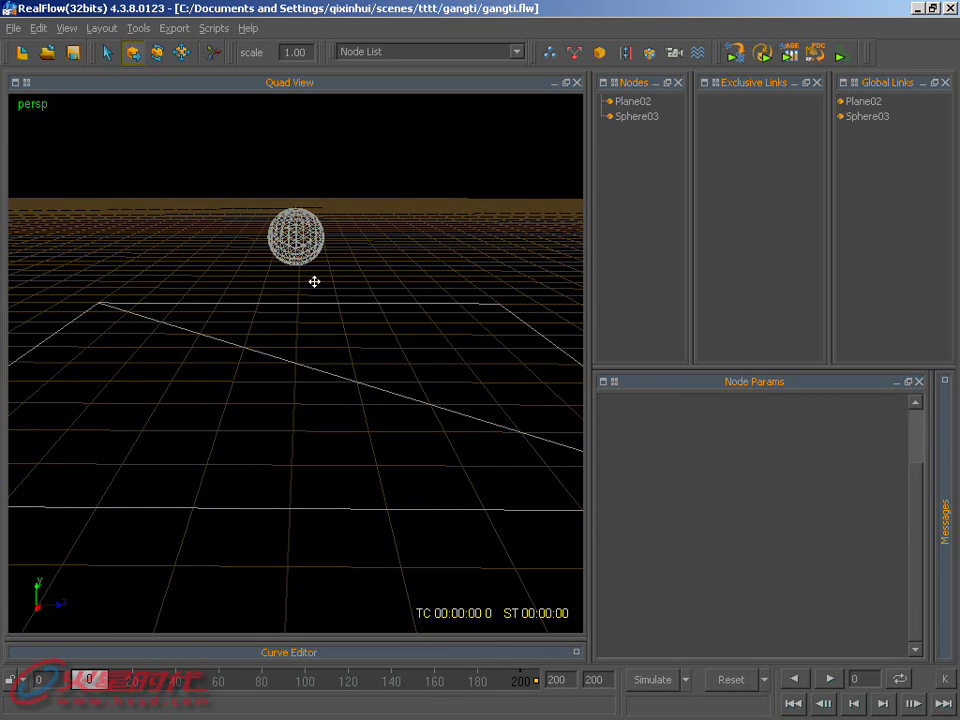
click(300, 248)
drag(284, 208, 293, 139)
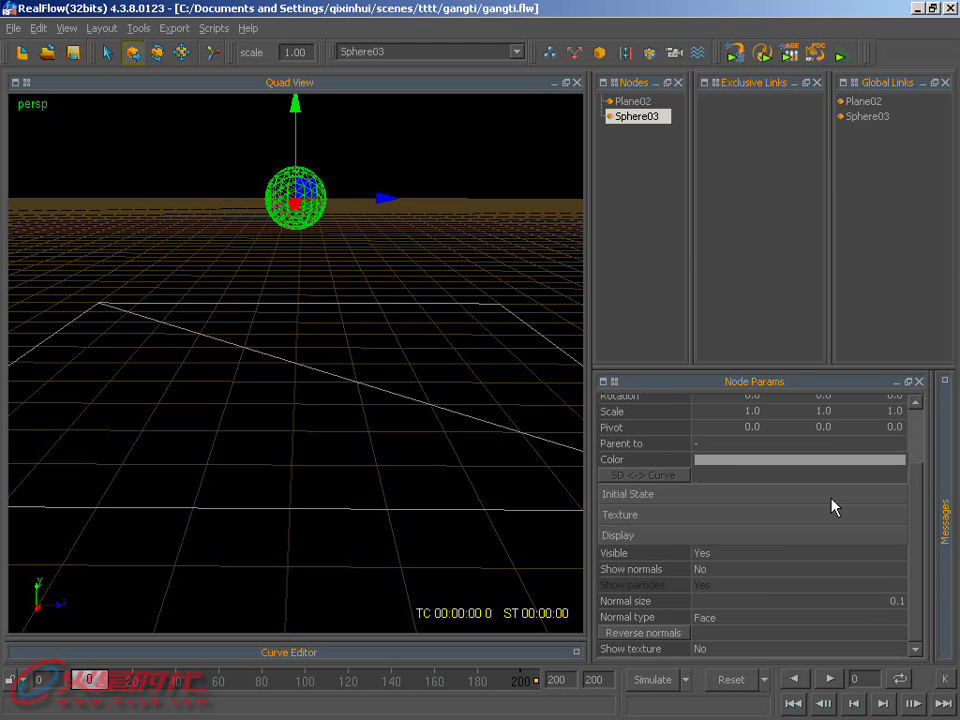
Set Sphere03's Dynamics to Rigid body in Node Params
scroll(924, 456, up, 1)
scroll(924, 456, up, 2)
click(741, 588)
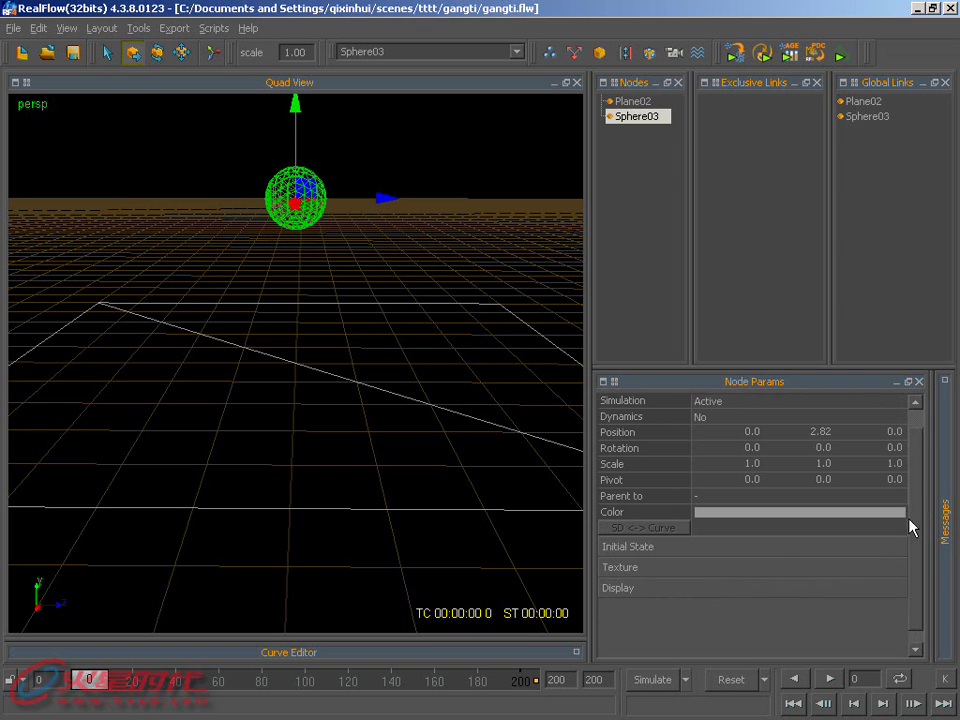
scroll(910, 435, up, 1)
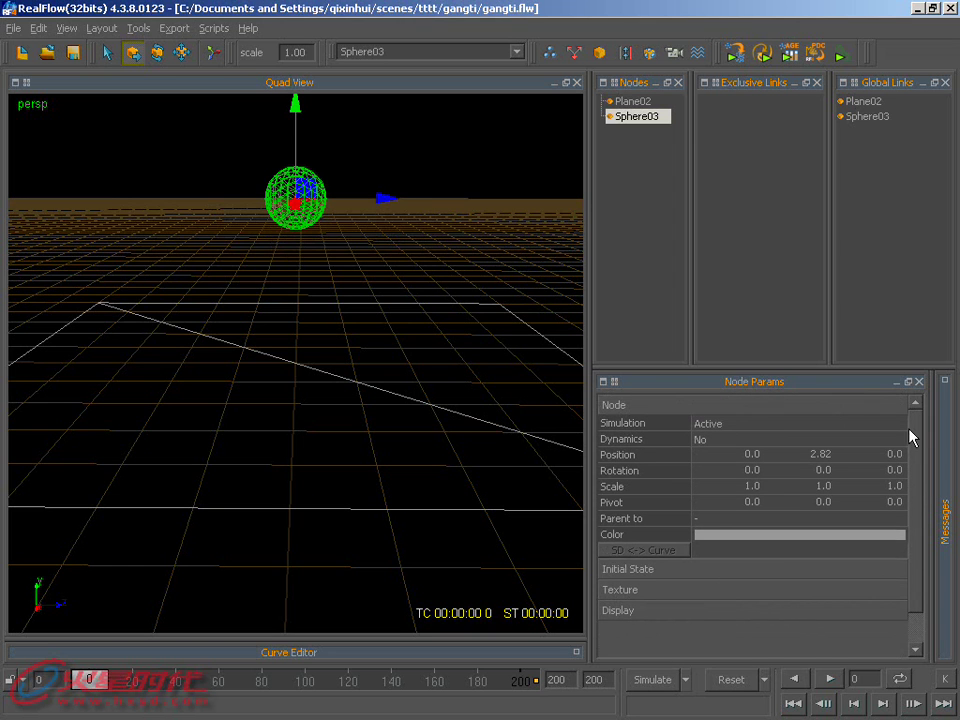
click(706, 440)
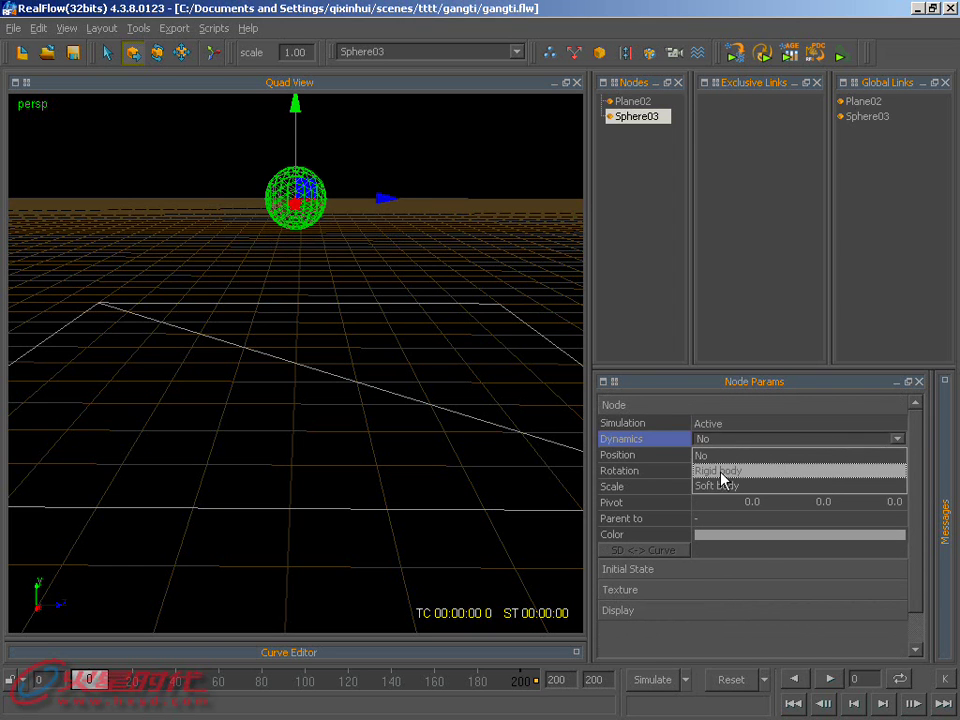
click(719, 470)
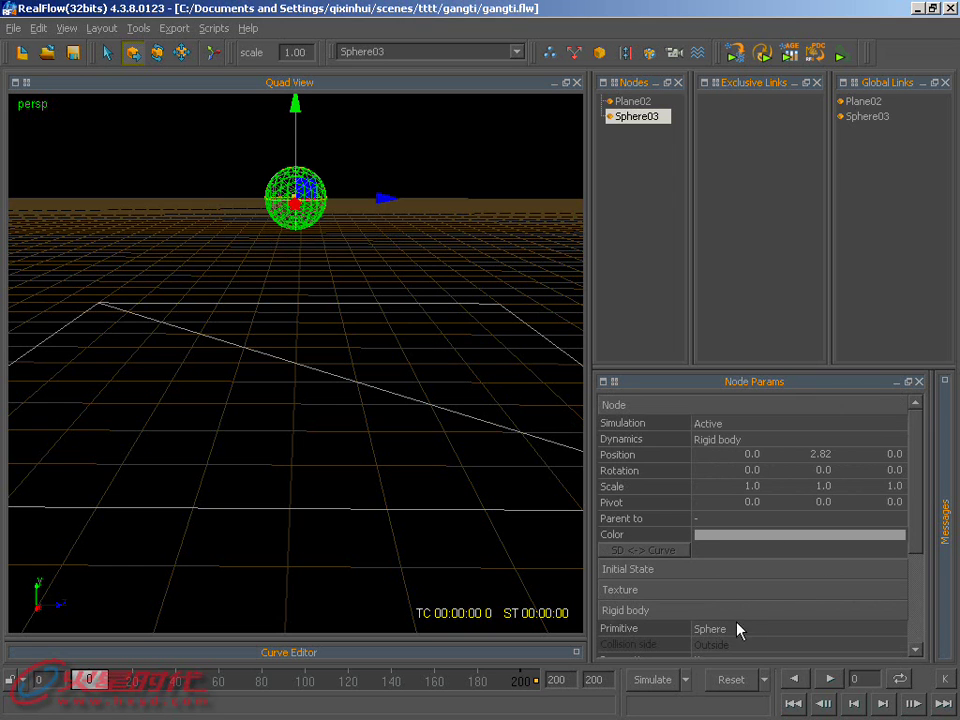
scroll(900, 550, down, 1)
scroll(850, 560, down, 3)
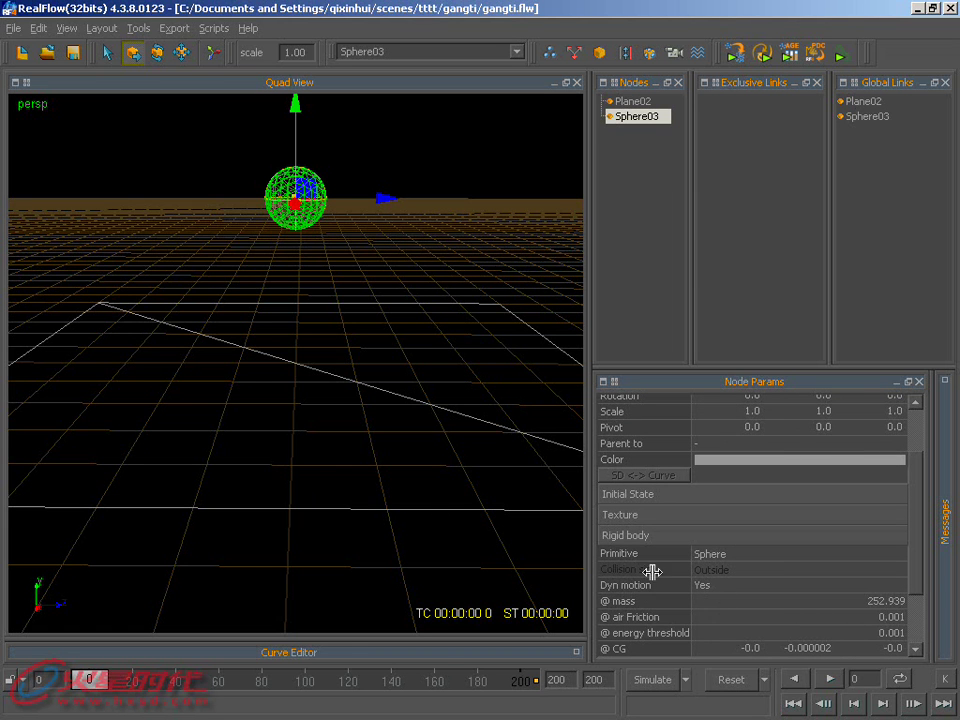
scroll(357, 408, down, 3)
click(388, 366)
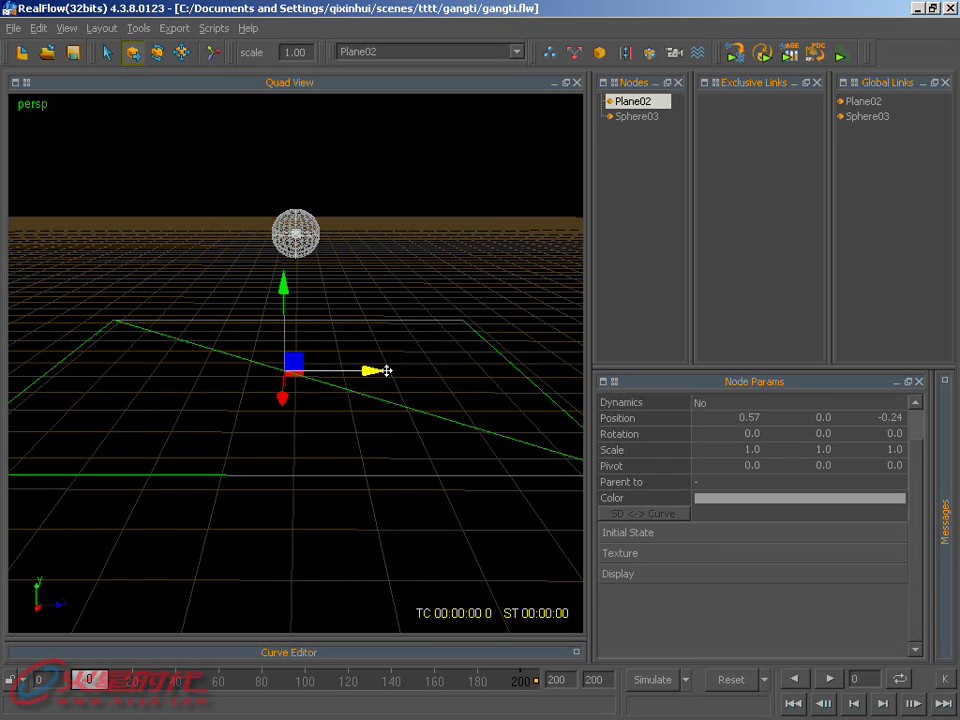
Make Plane02 a rigid body with Dyn motion set to No
click(711, 405)
click(713, 433)
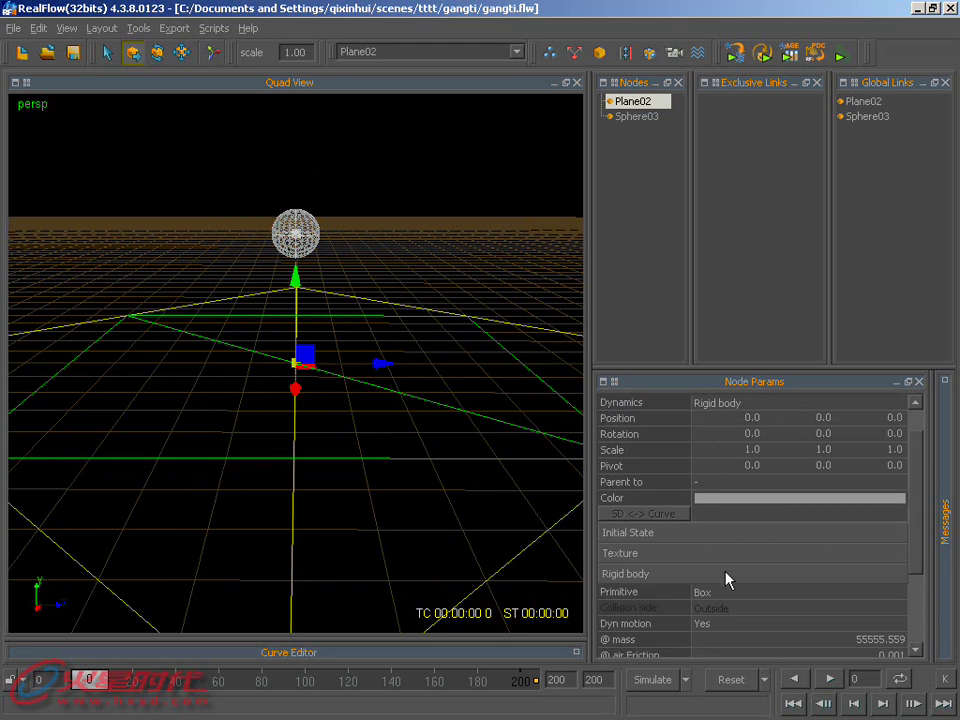
click(707, 622)
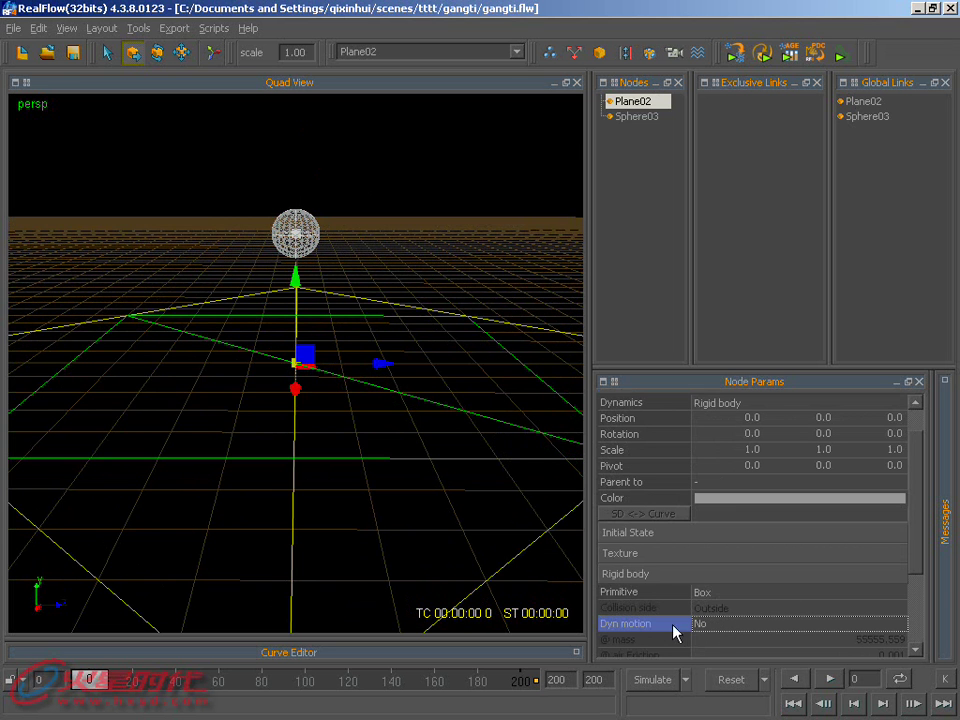
alt+drag(309, 446, 306, 347)
Run a quick simulation, then reset the simulation data
click(651, 676)
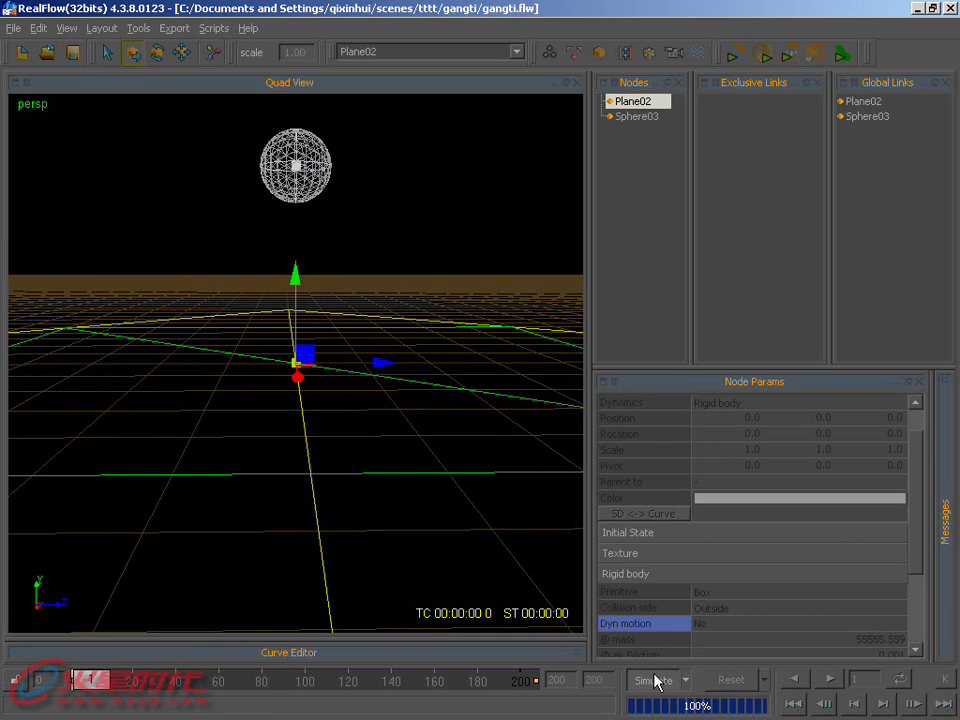
click(719, 678)
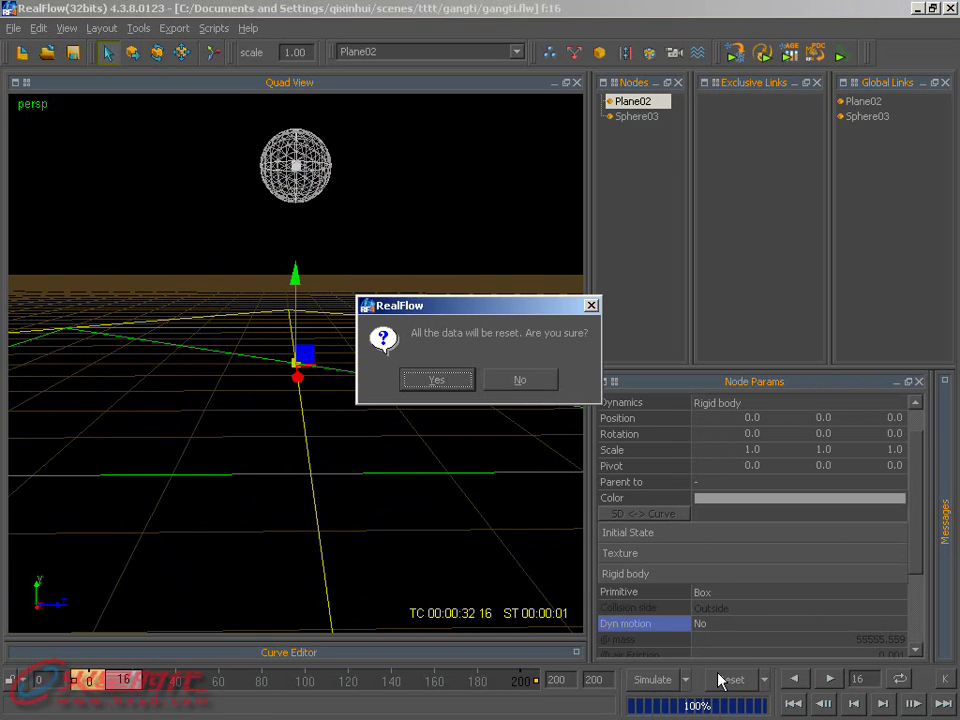
click(465, 380)
Add a Gravity daemon and simulate the sphere falling until frame 61
click(574, 52)
click(620, 187)
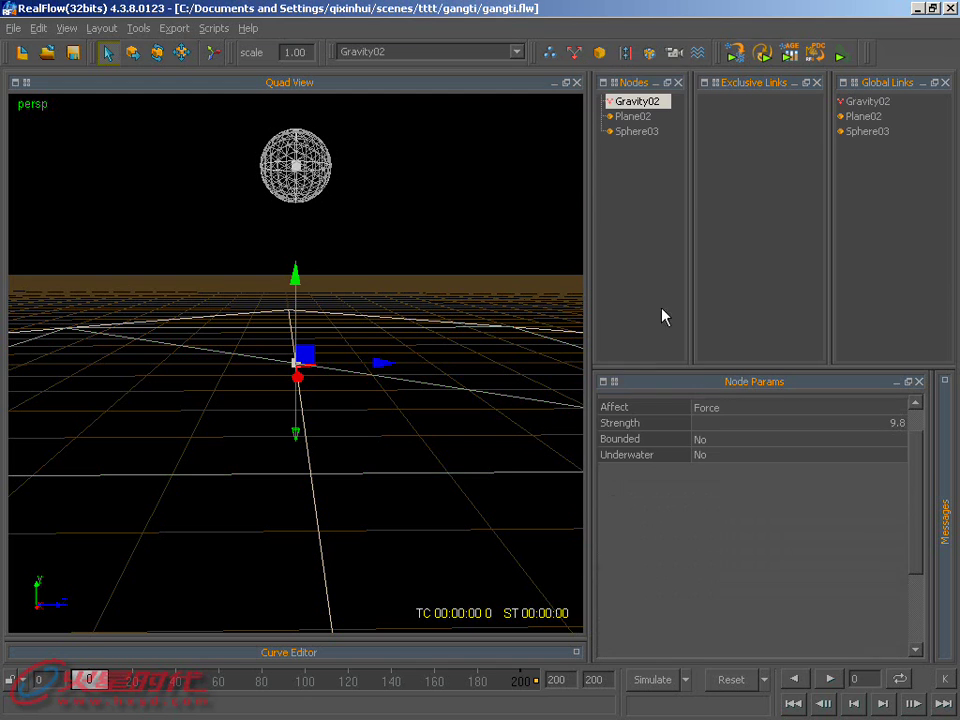
click(662, 682)
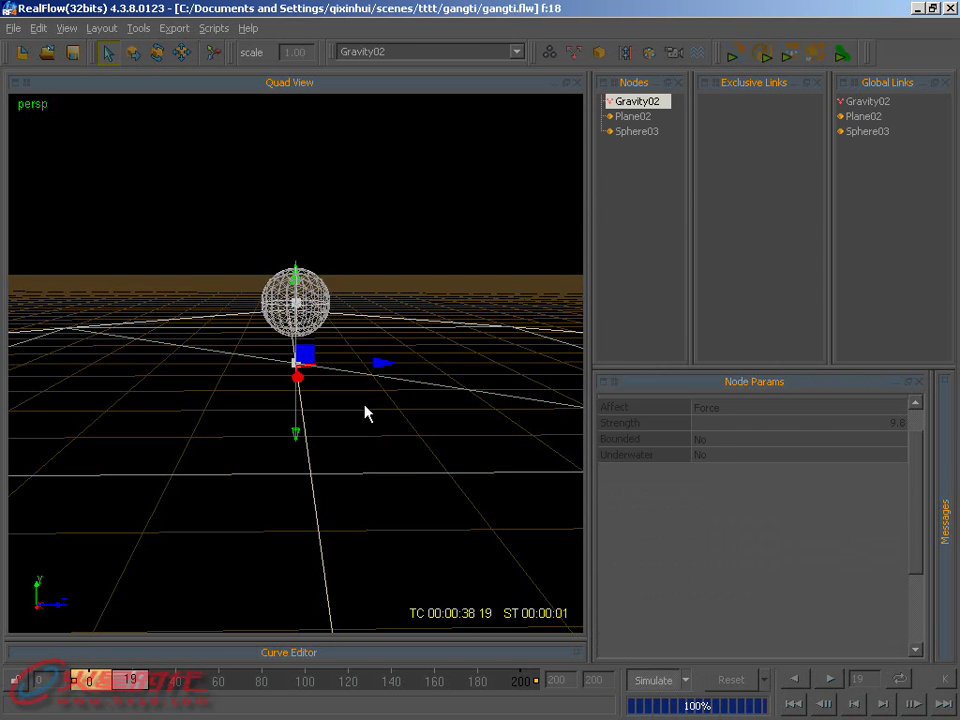
click(326, 320)
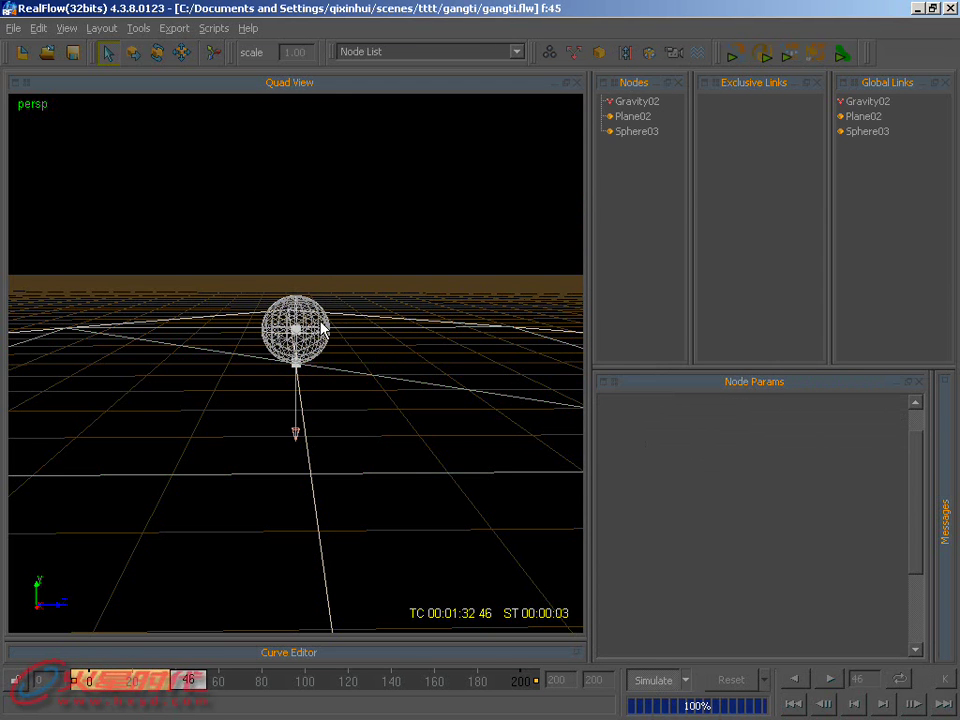
click(643, 681)
Tilt the view and reset the simulation back to frame 0
click(329, 322)
mouse_move(329, 322)
alt+mouse_down()
mouse_move(351, 429)
mouse_move(336, 326)
mouse_move(364, 362)
alt+mouse_up()
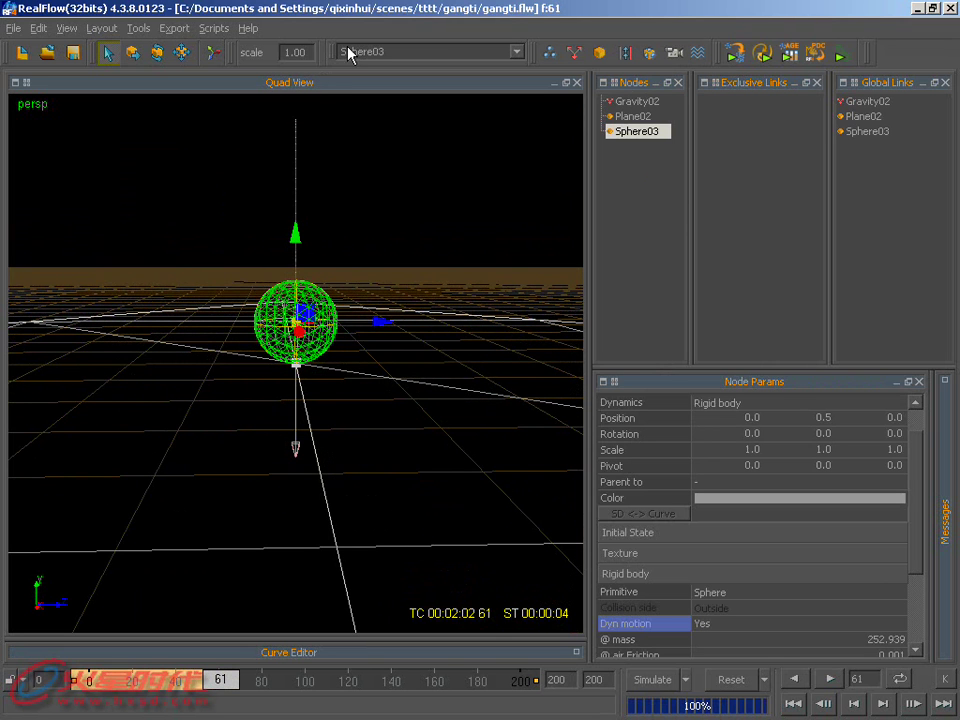
click(722, 679)
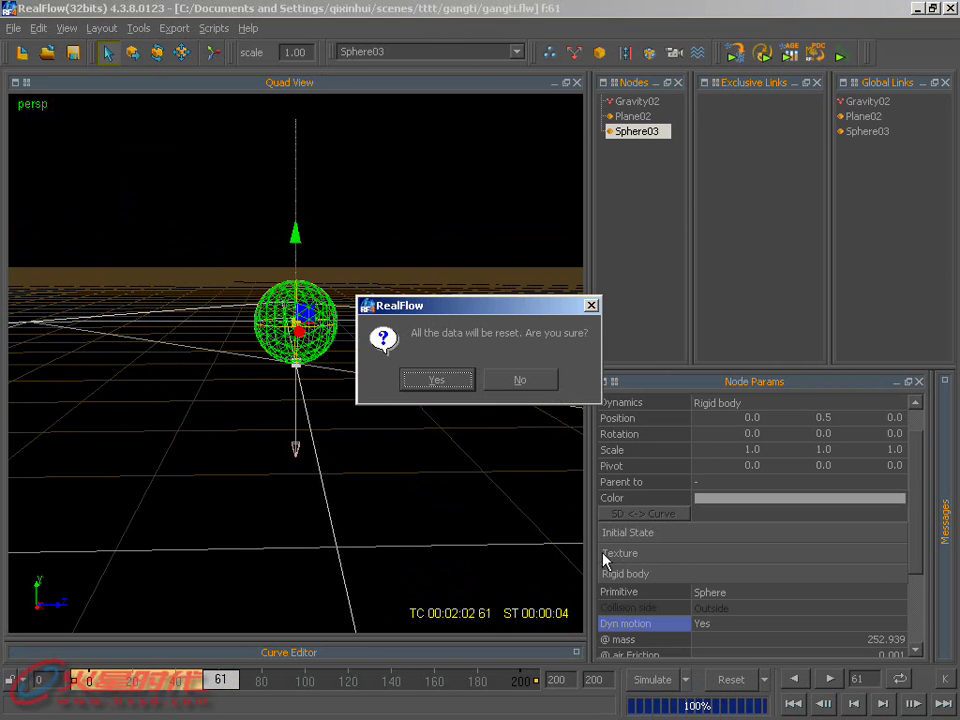
click(437, 380)
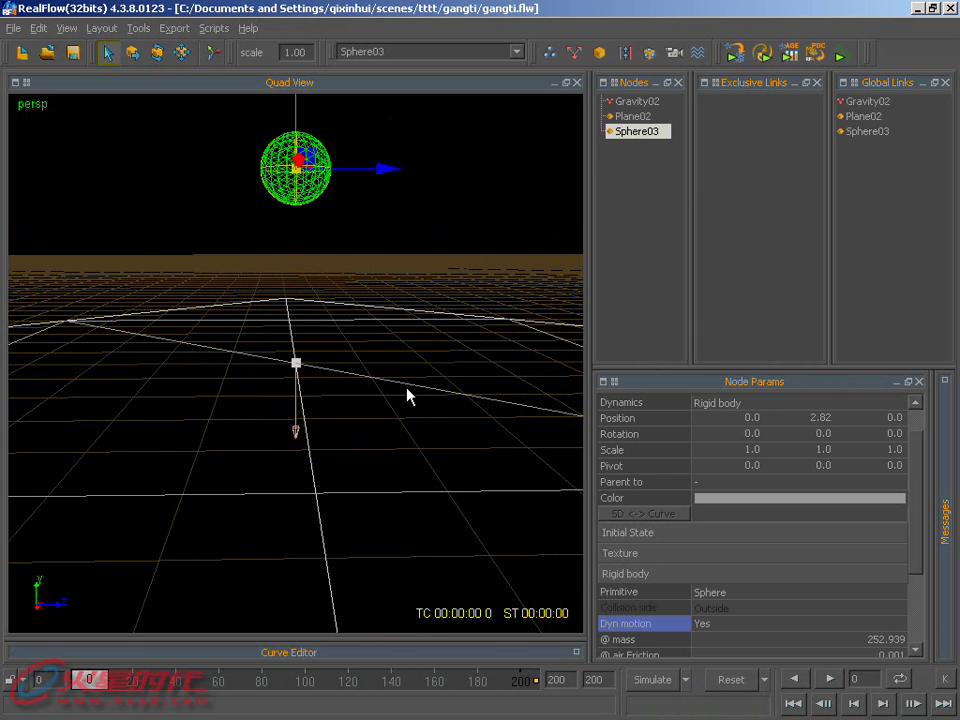
alt+drag(406, 393, 399, 387)
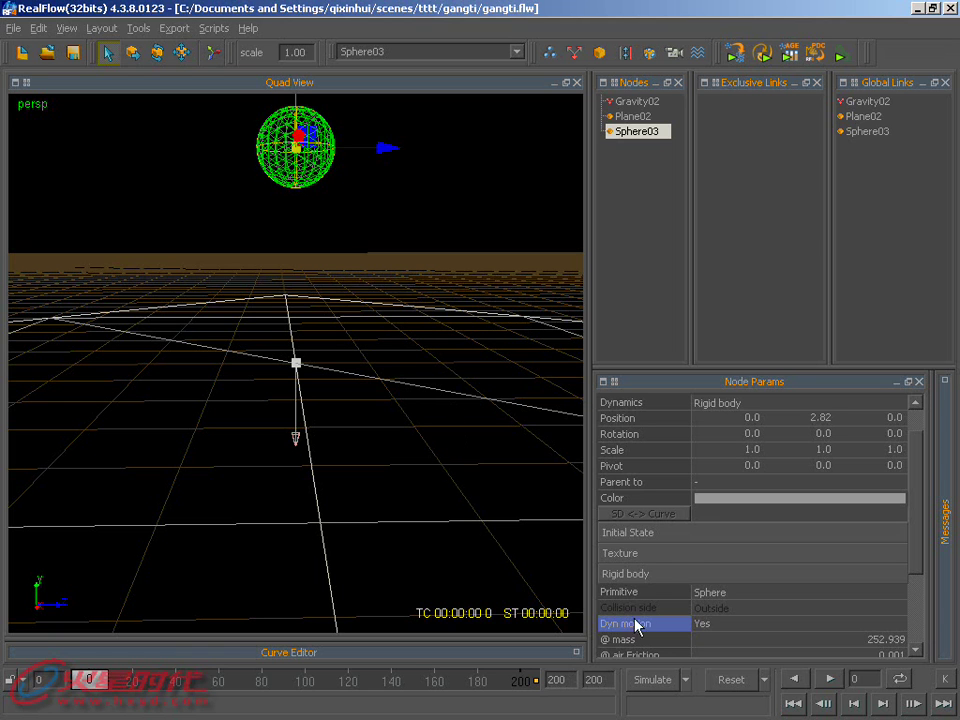
drag(913, 527, 918, 494)
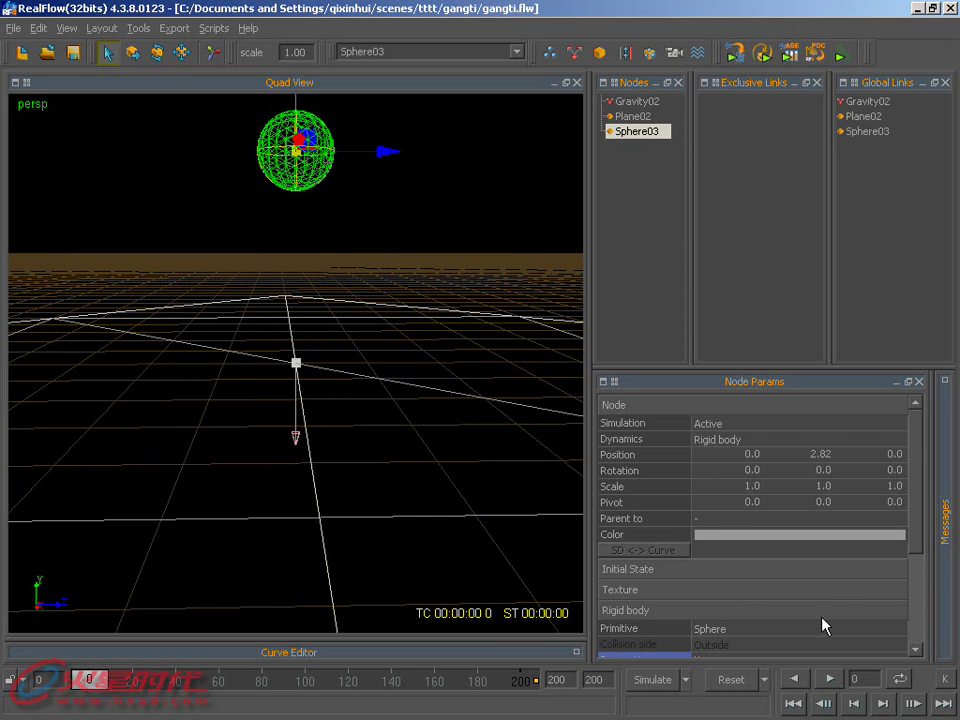
Orbit to a lower view of Sphere03 above Plane02, keeping its Dyn motion on
scroll(771, 592, down, 3)
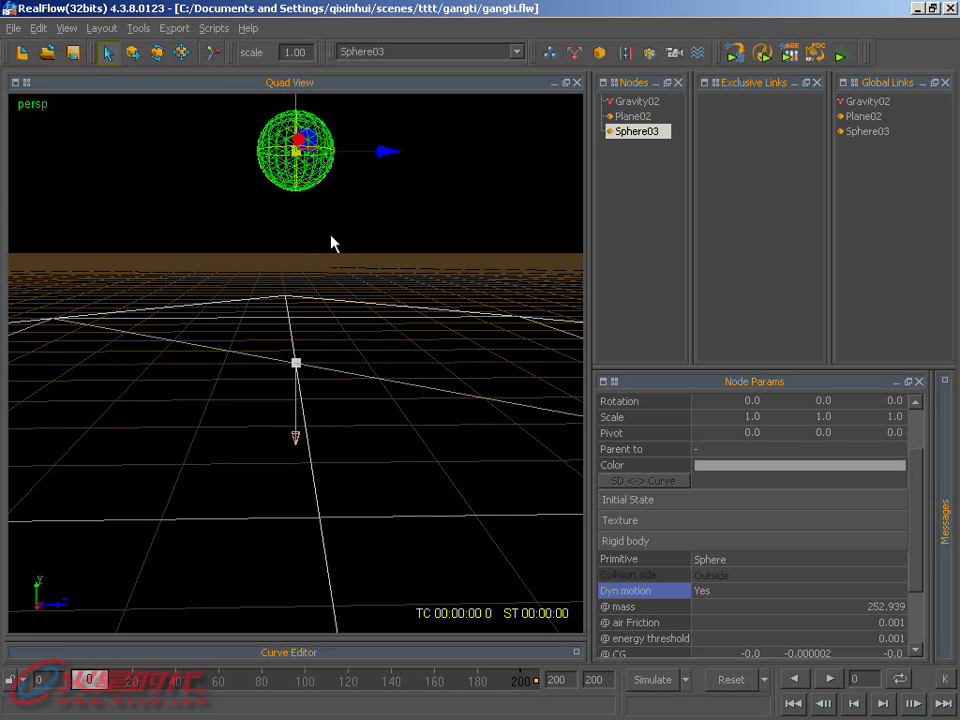
alt+drag(323, 241, 335, 241)
alt+right_drag(335, 241, 373, 262)
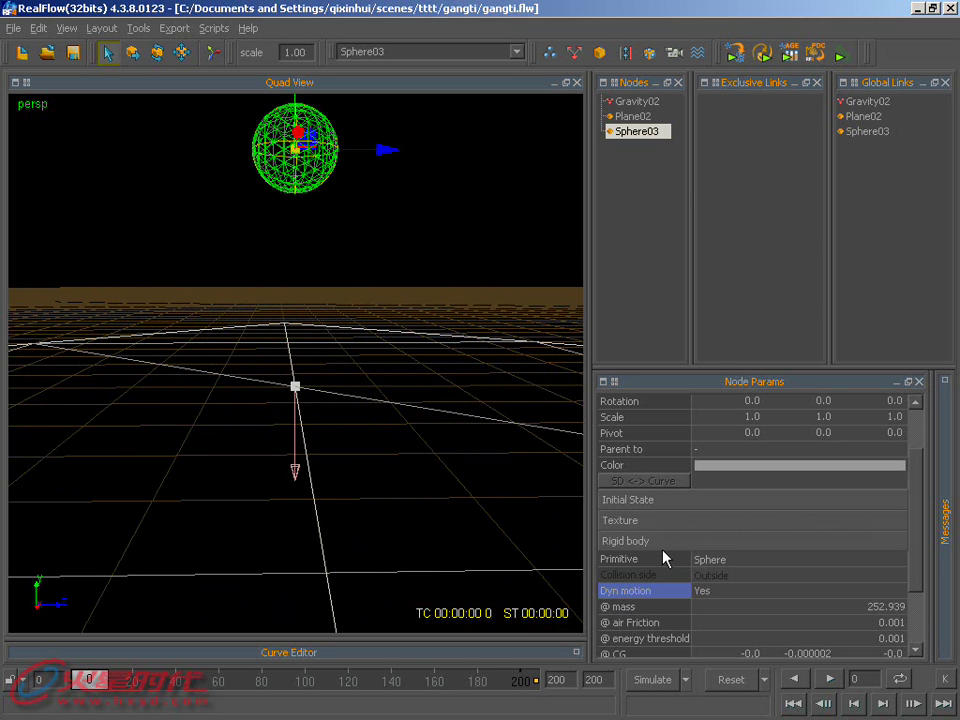
scroll(899, 541, up, 2)
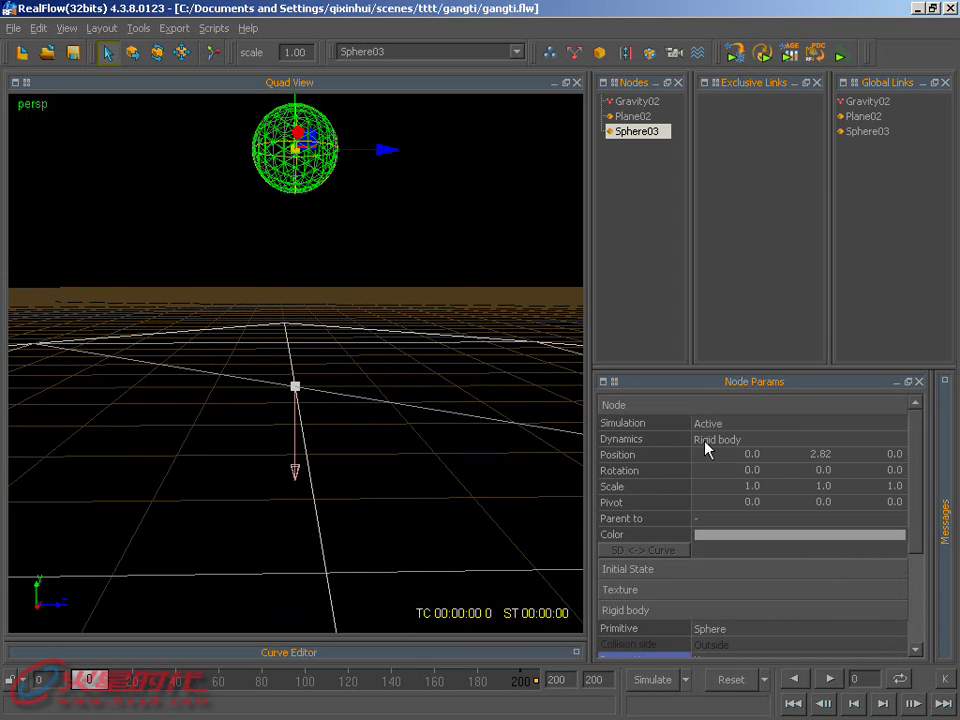
drag(920, 461, 920, 552)
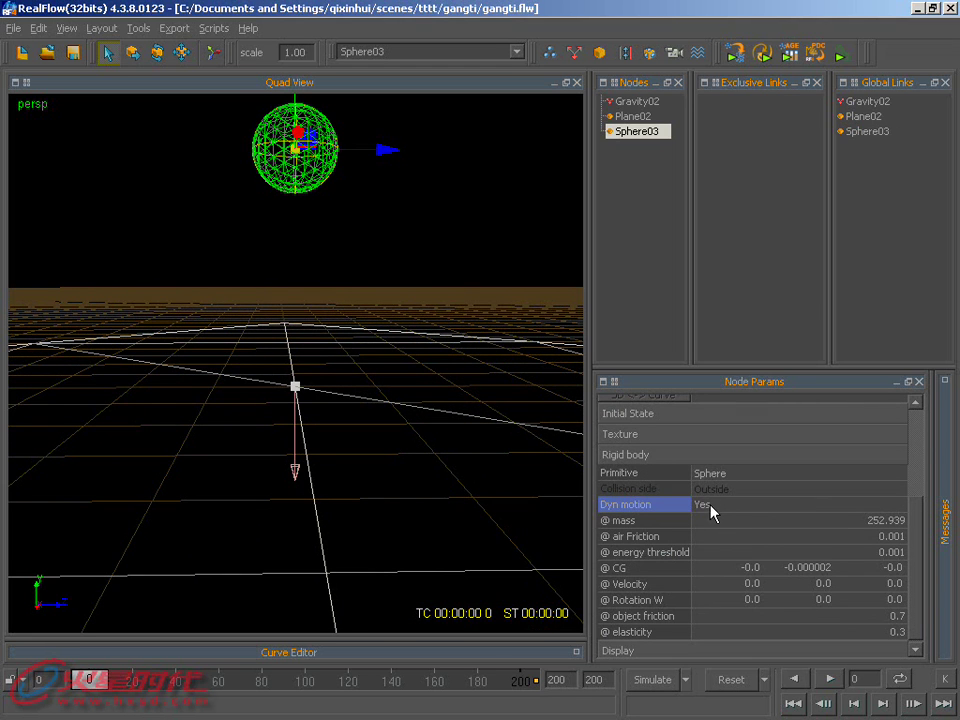
click(707, 505)
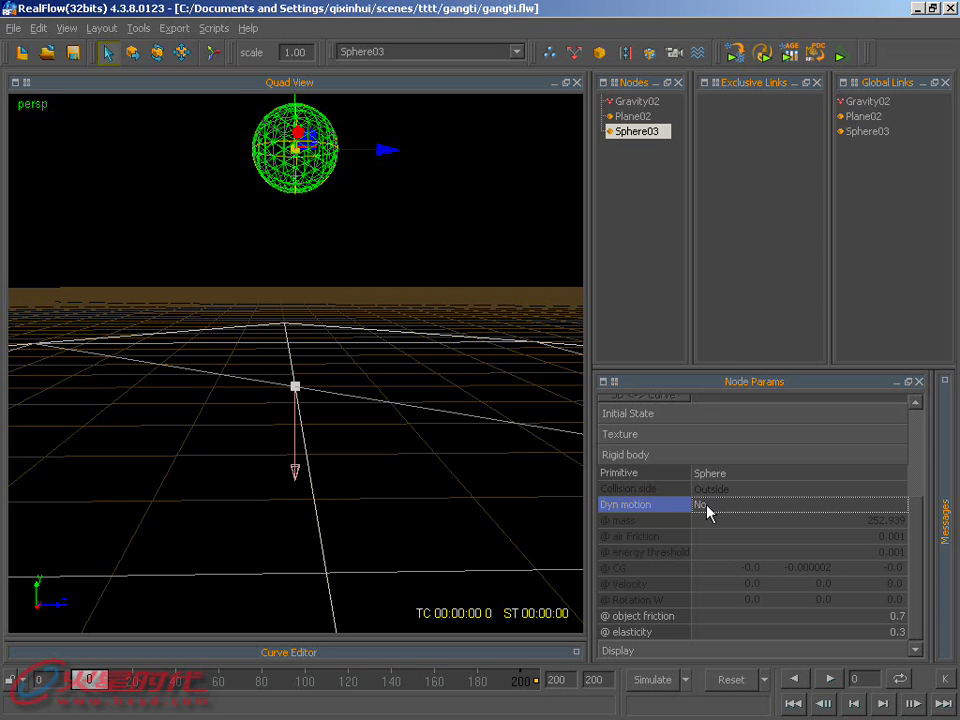
click(707, 507)
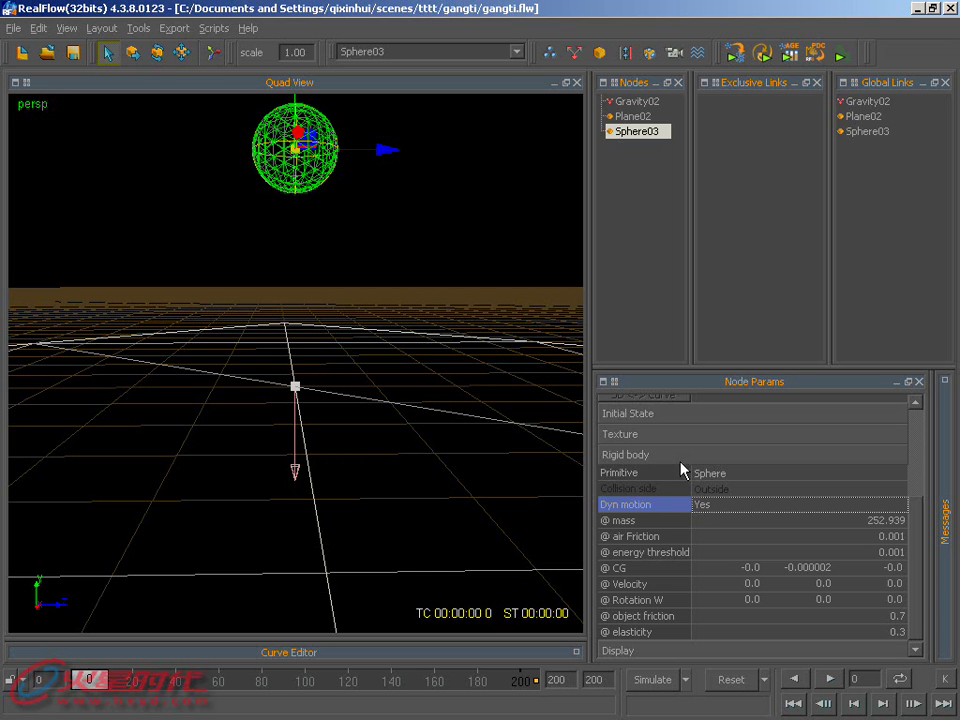
alt+drag(521, 377, 486, 388)
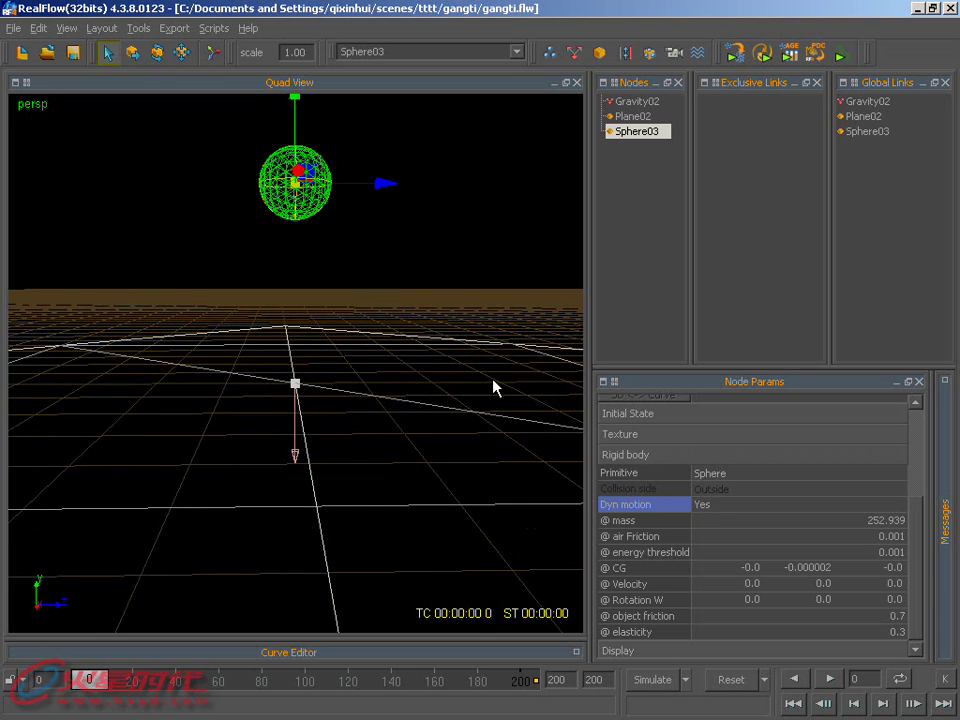
Confirm Sphere03's Dyn motion is Yes and its collision primitive stays Sphere
click(703, 507)
click(717, 515)
click(717, 515)
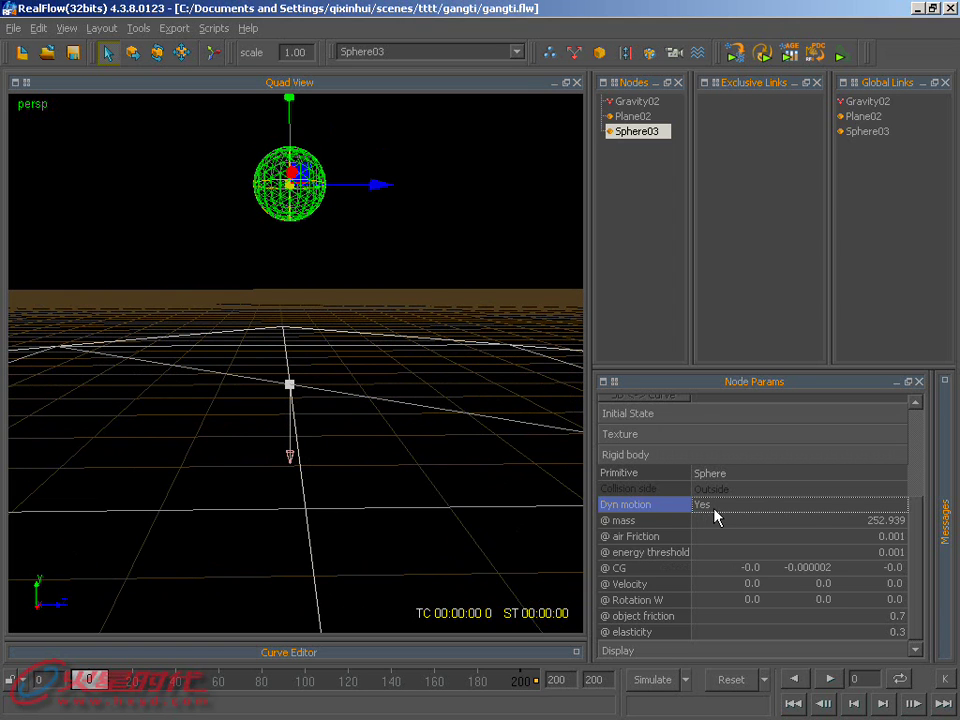
click(471, 358)
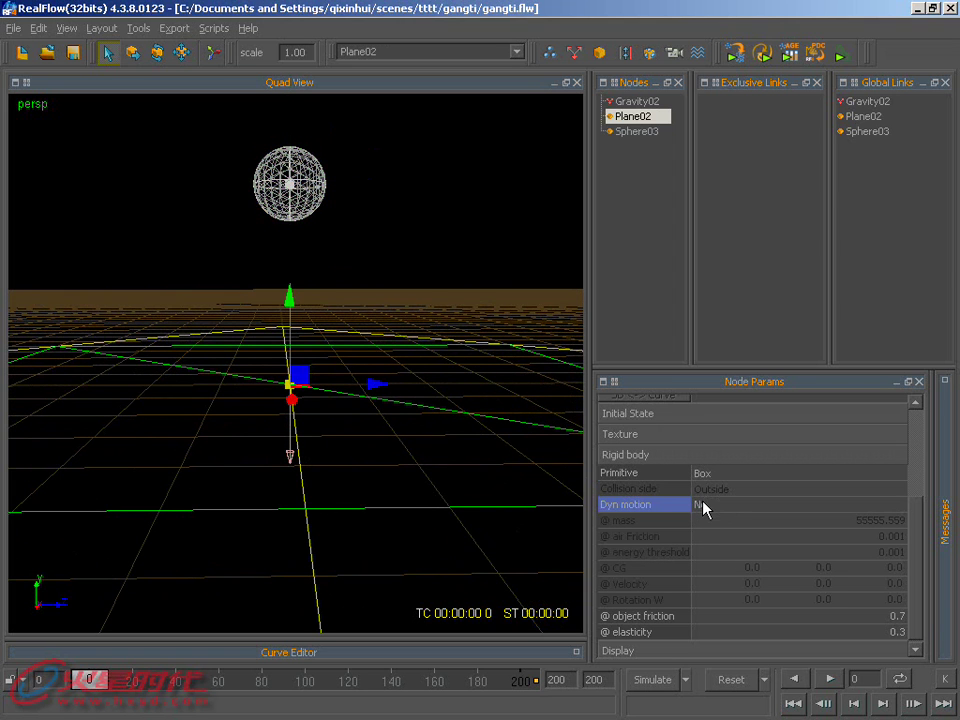
scroll(450, 411, down, 2)
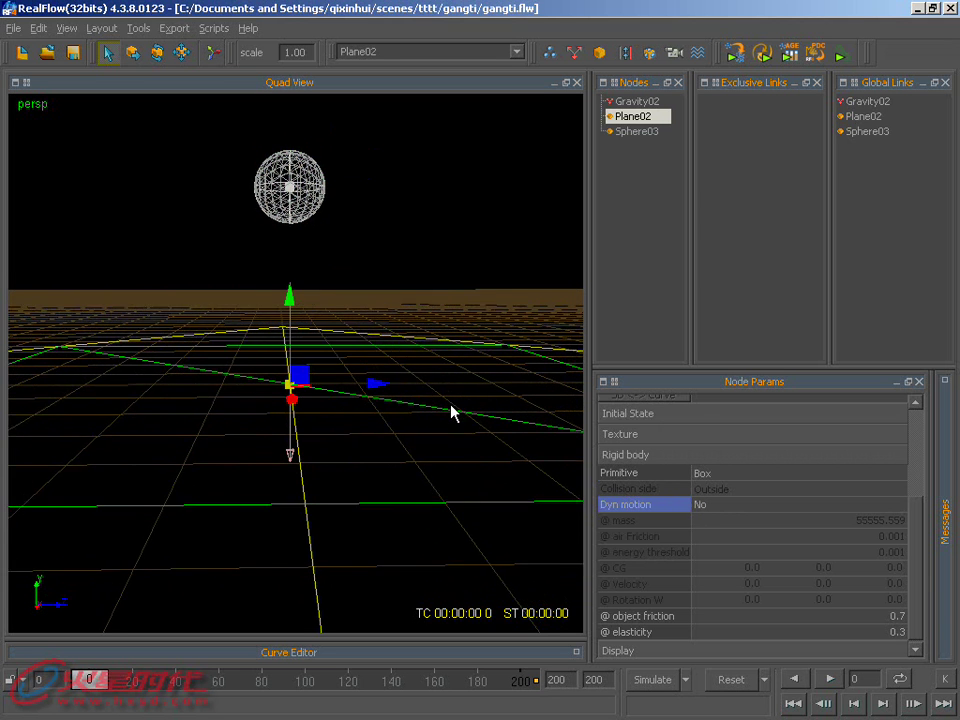
click(715, 484)
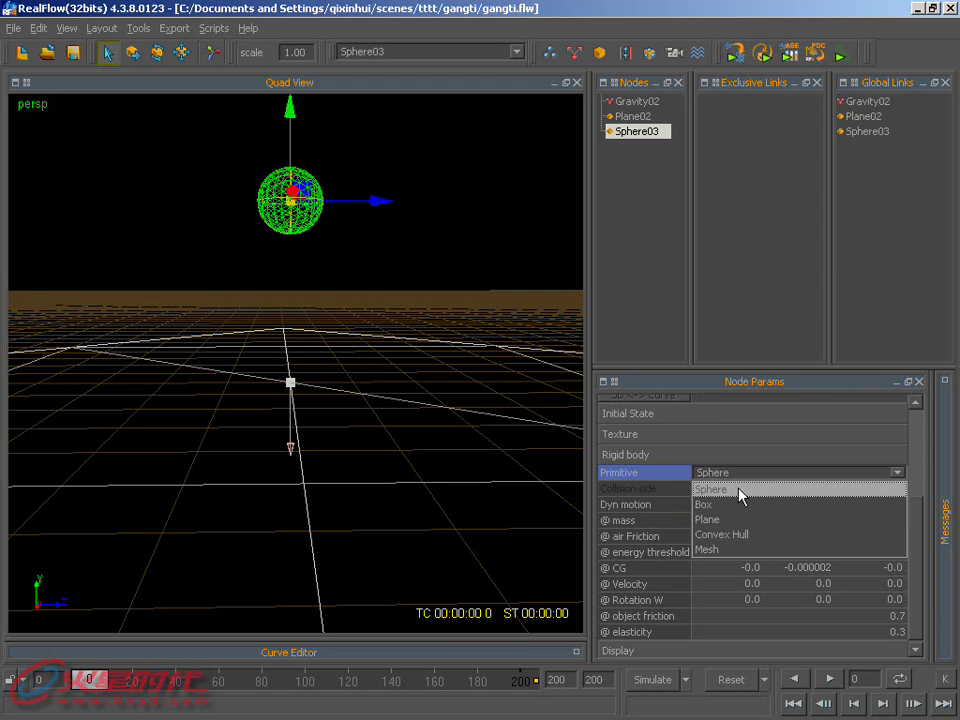
click(739, 490)
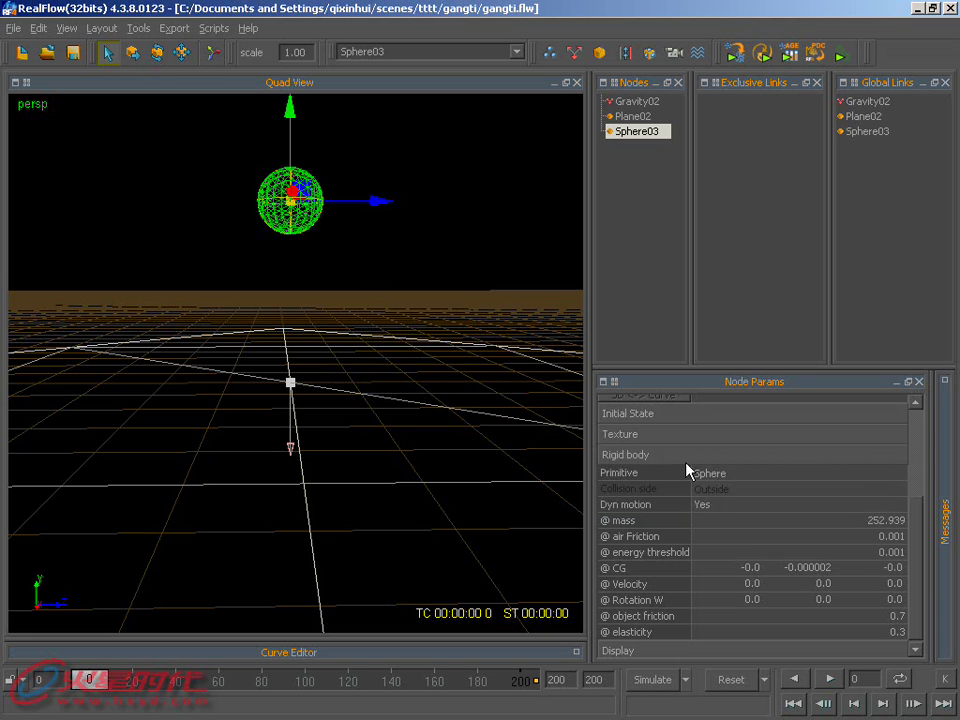
Simulate the sphere dropping onto Plane02, then reset to frame 0
click(653, 680)
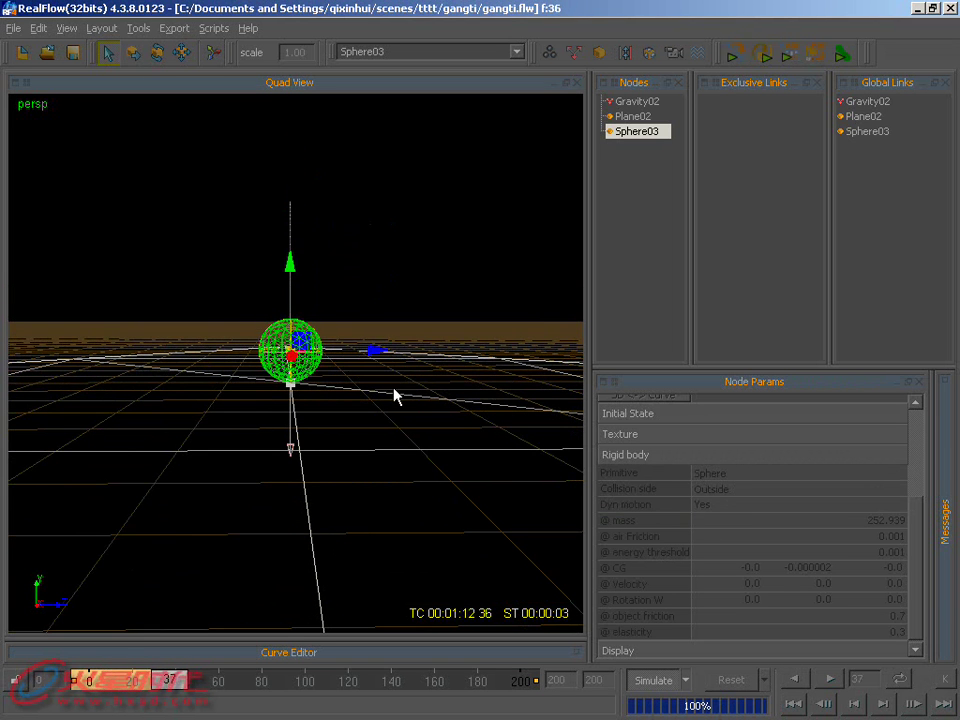
click(652, 681)
click(731, 680)
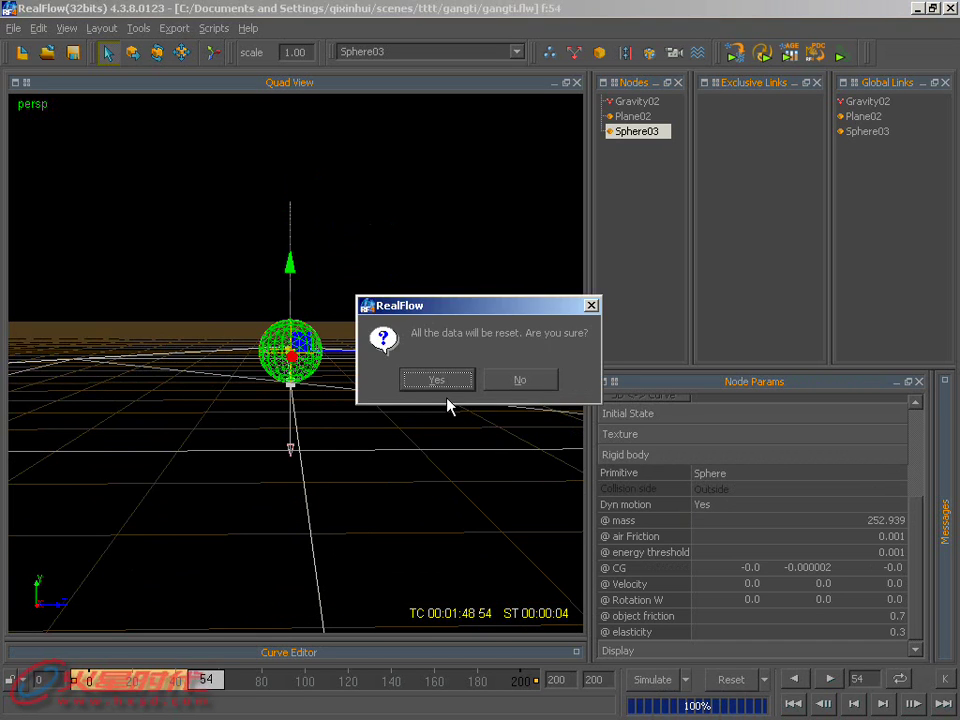
click(437, 380)
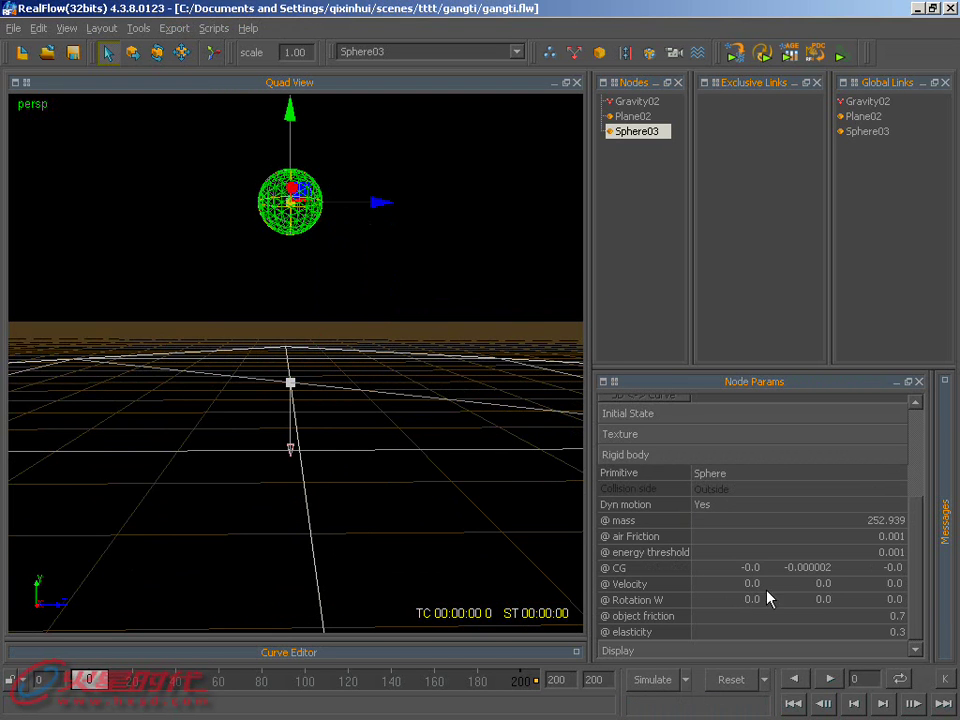
click(893, 584)
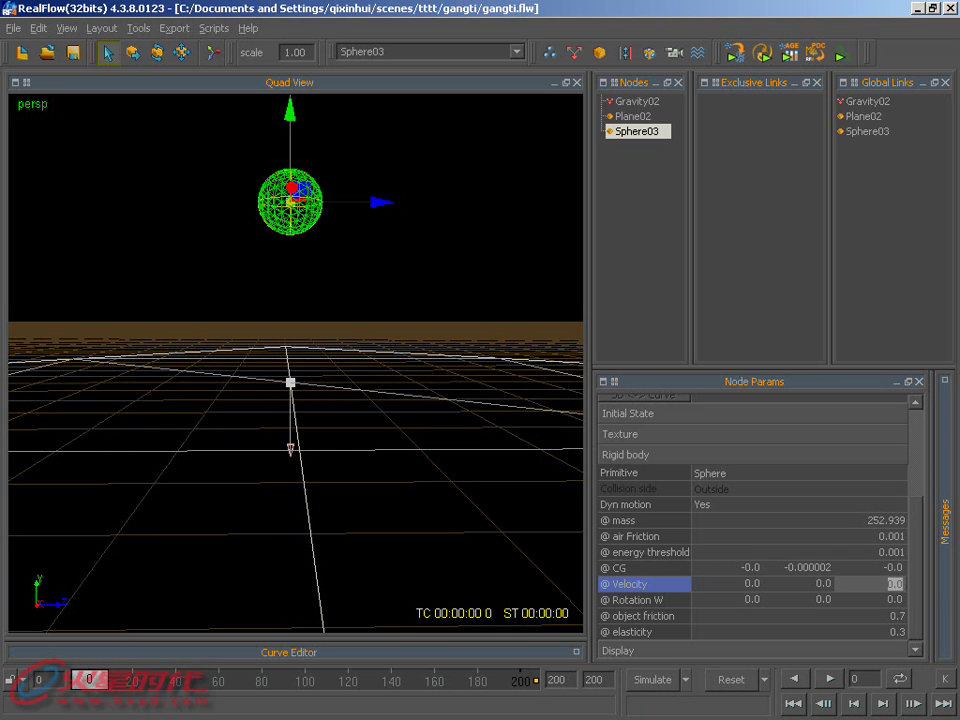
Set Sphere03's Velocity Z to 3.0, simulate its arc, and keep the simulated frames
text(3)
key(Return)
click(668, 678)
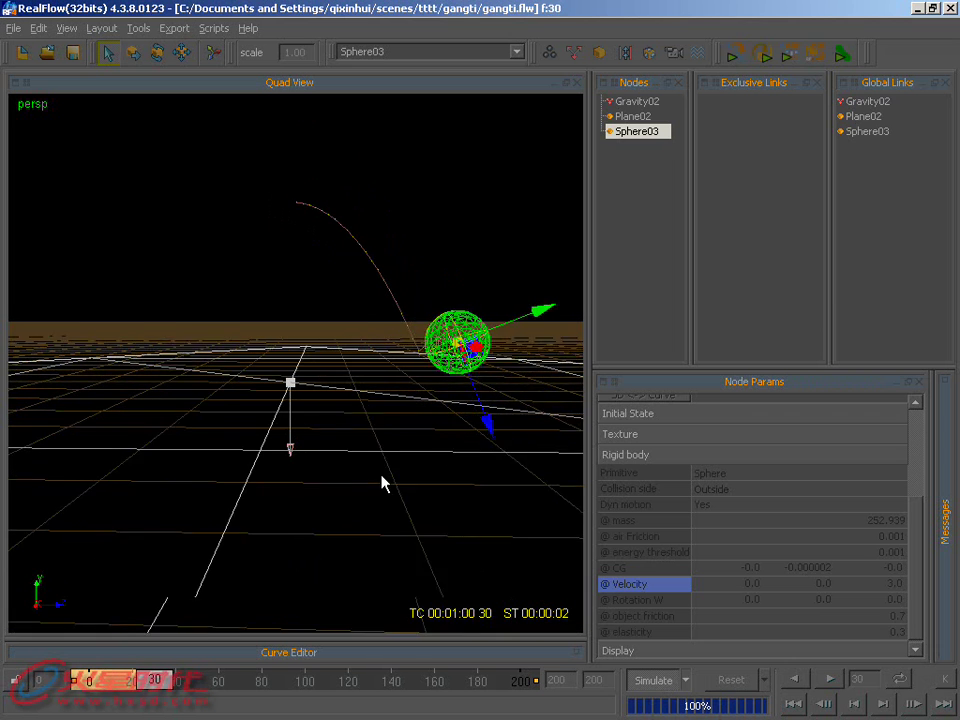
click(645, 682)
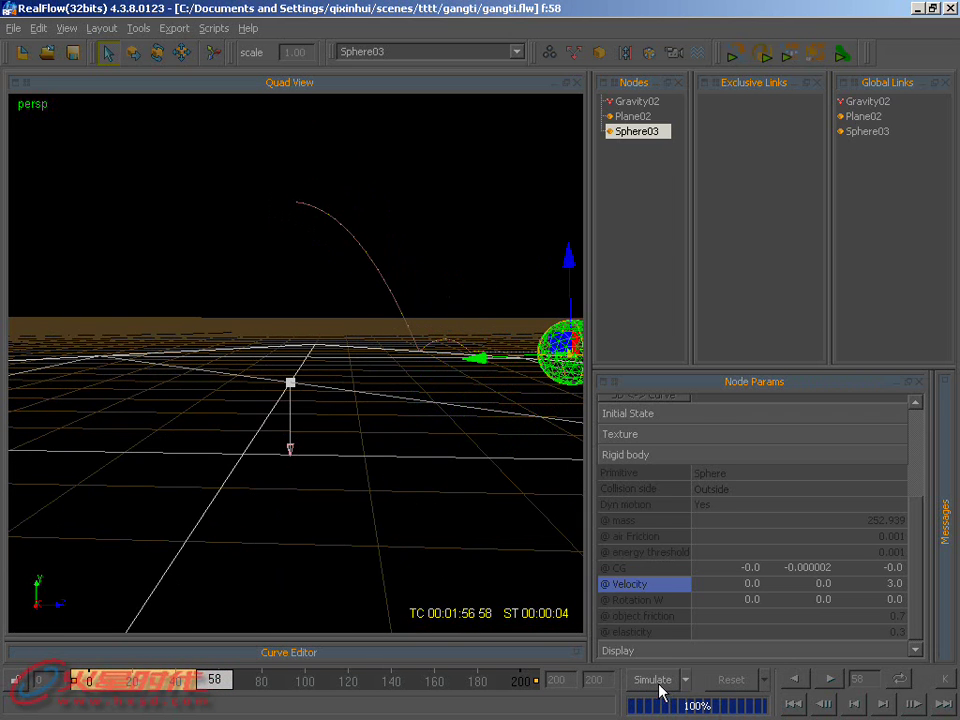
click(728, 682)
click(533, 393)
mouse_move(80, 681)
mouse_down()
mouse_move(208, 685)
mouse_move(102, 685)
mouse_up()
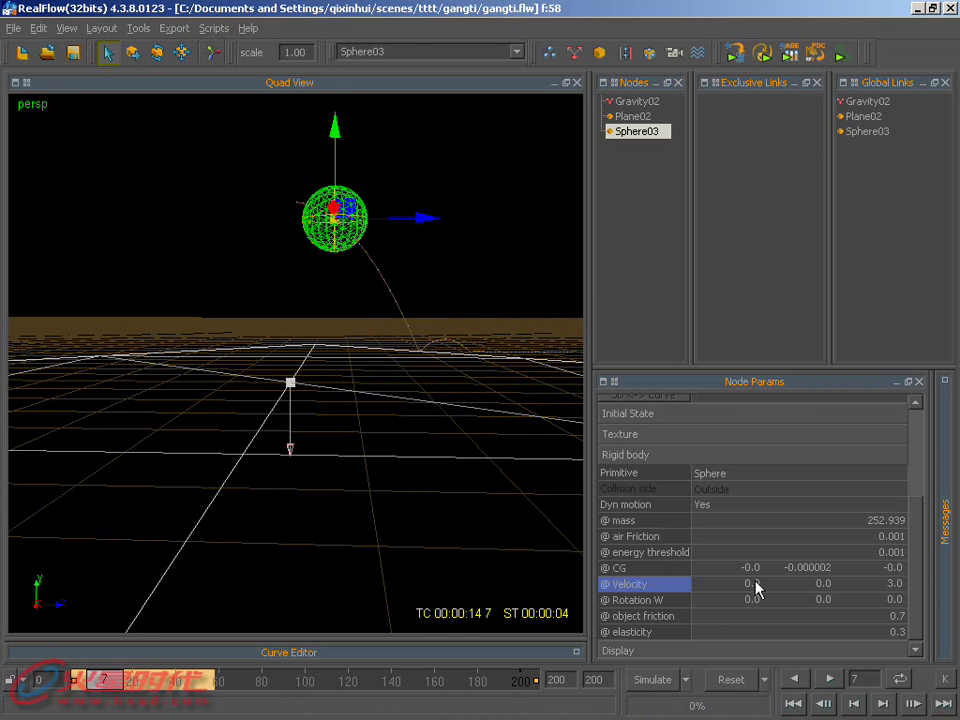
Switch Sphere03's collision primitive to Box and simulate it
click(720, 474)
click(722, 505)
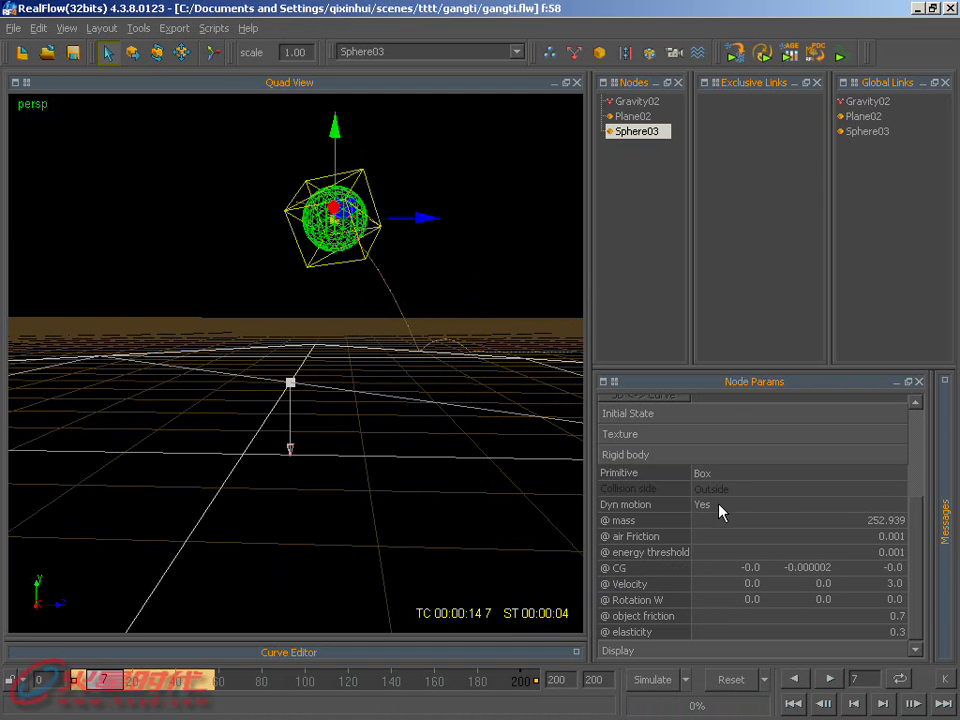
click(731, 680)
click(450, 385)
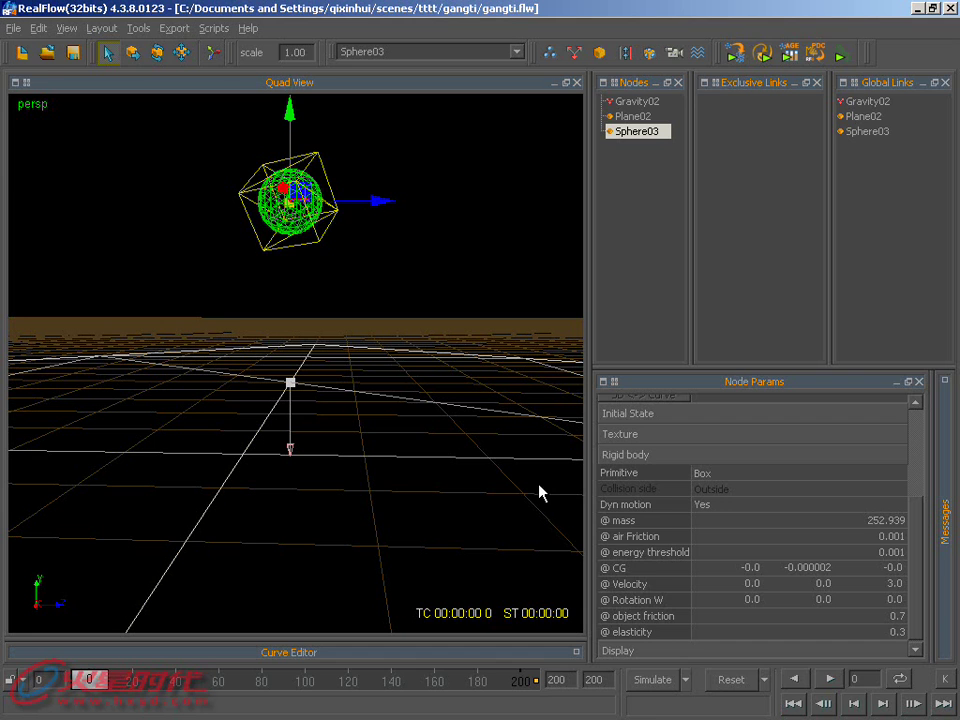
click(655, 682)
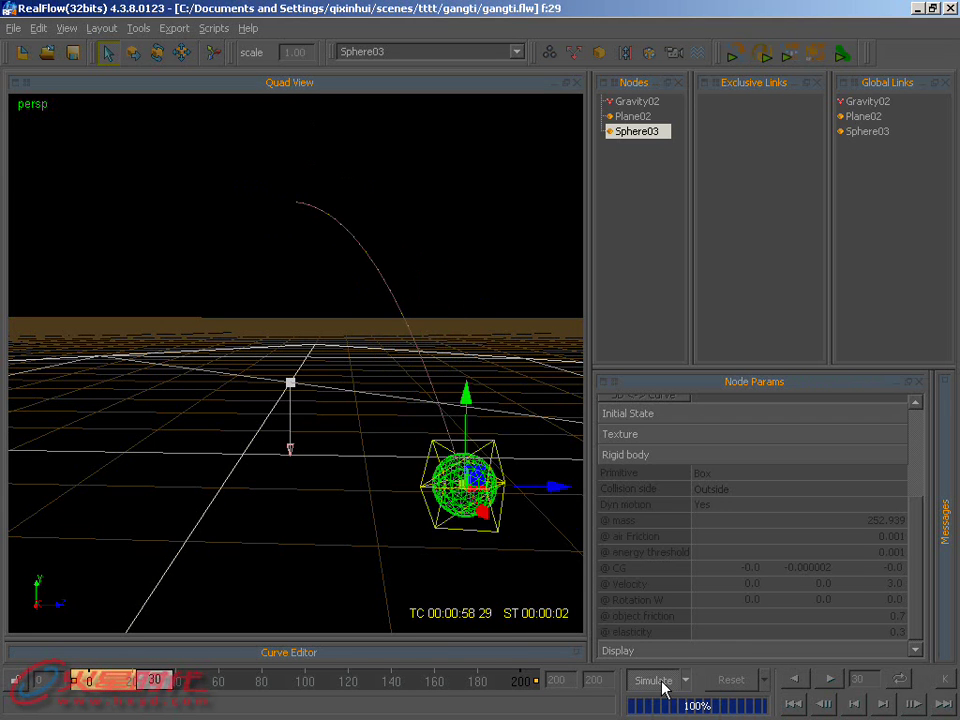
click(660, 686)
Rerun the Box-collision simulation on the reselected sphere, then reset to frame 0
alt+drag(454, 531, 443, 522)
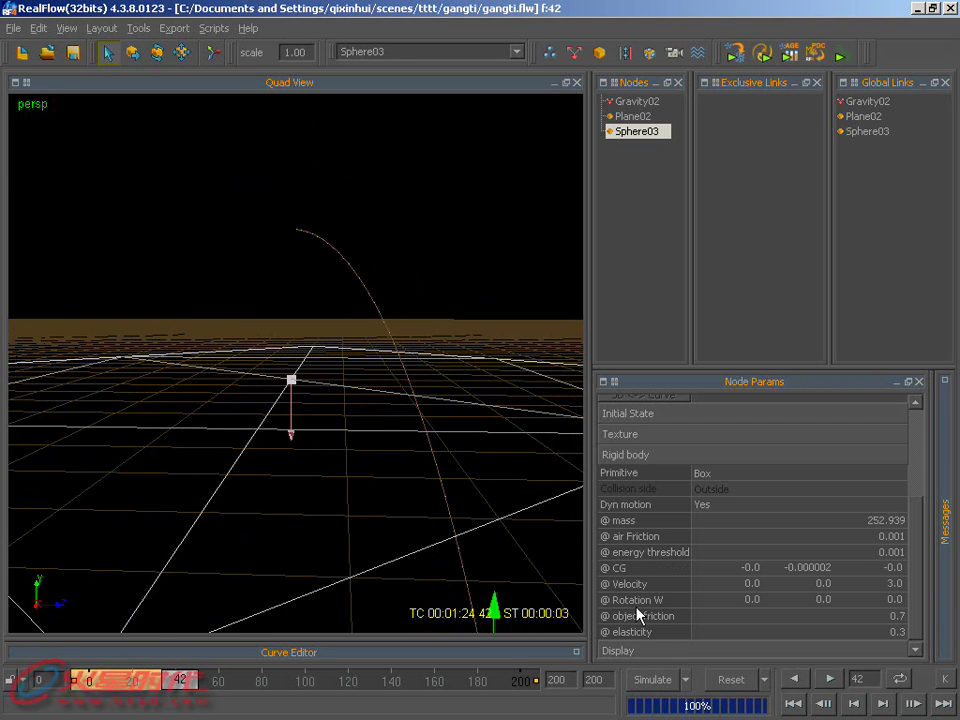
click(731, 682)
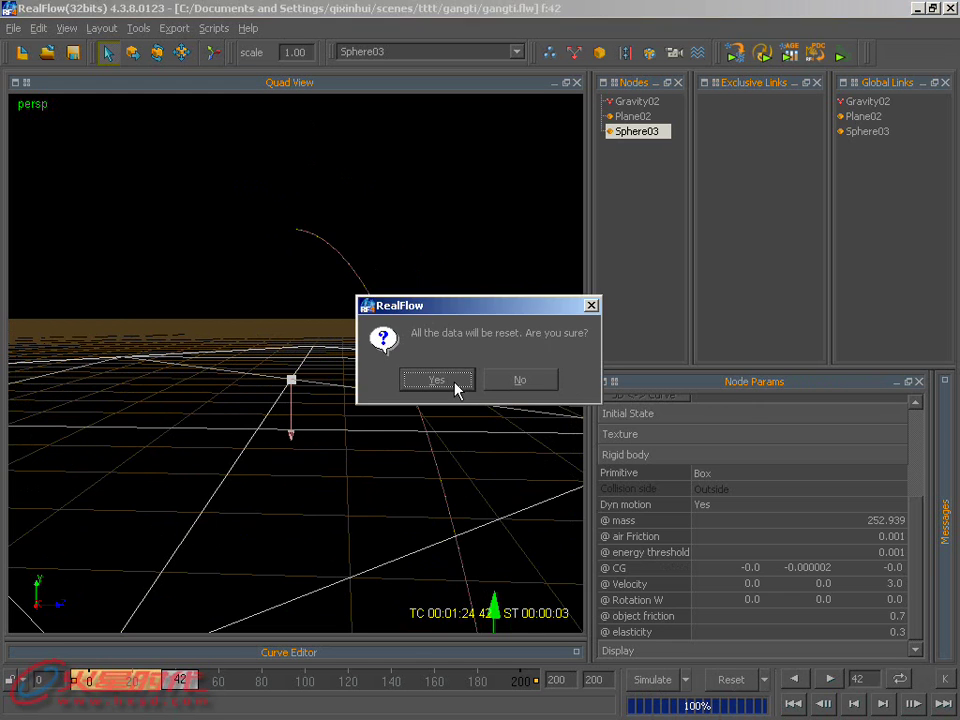
click(436, 380)
click(407, 343)
mouse_move(407, 343)
alt+mouse_down()
mouse_move(360, 364)
mouse_move(325, 243)
mouse_move(381, 285)
mouse_move(413, 285)
mouse_move(441, 370)
mouse_move(402, 397)
alt+mouse_up()
click(325, 240)
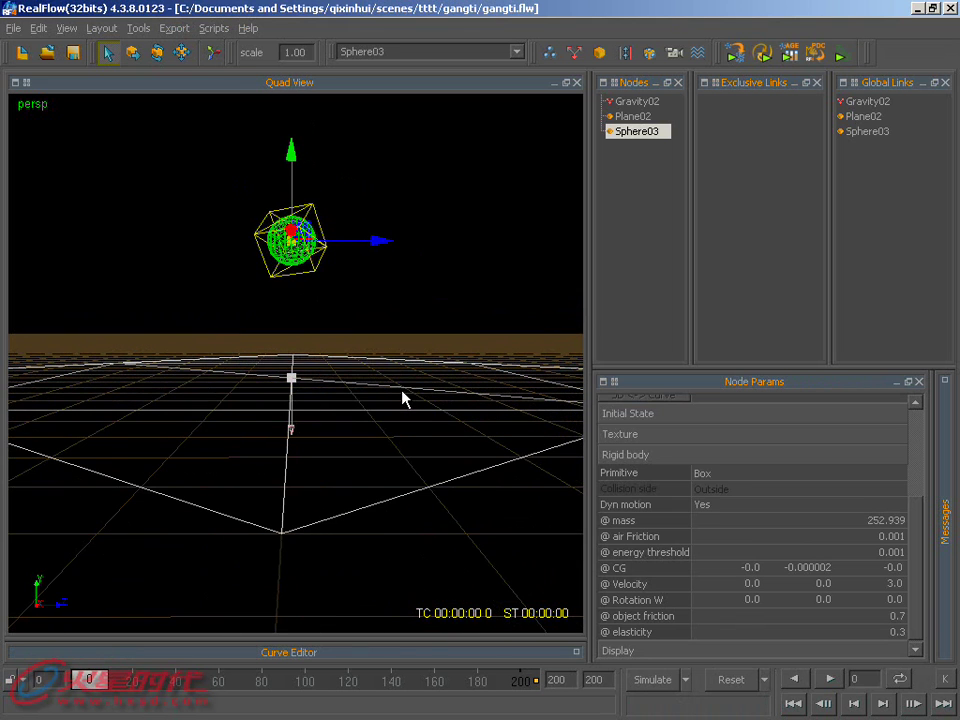
click(660, 680)
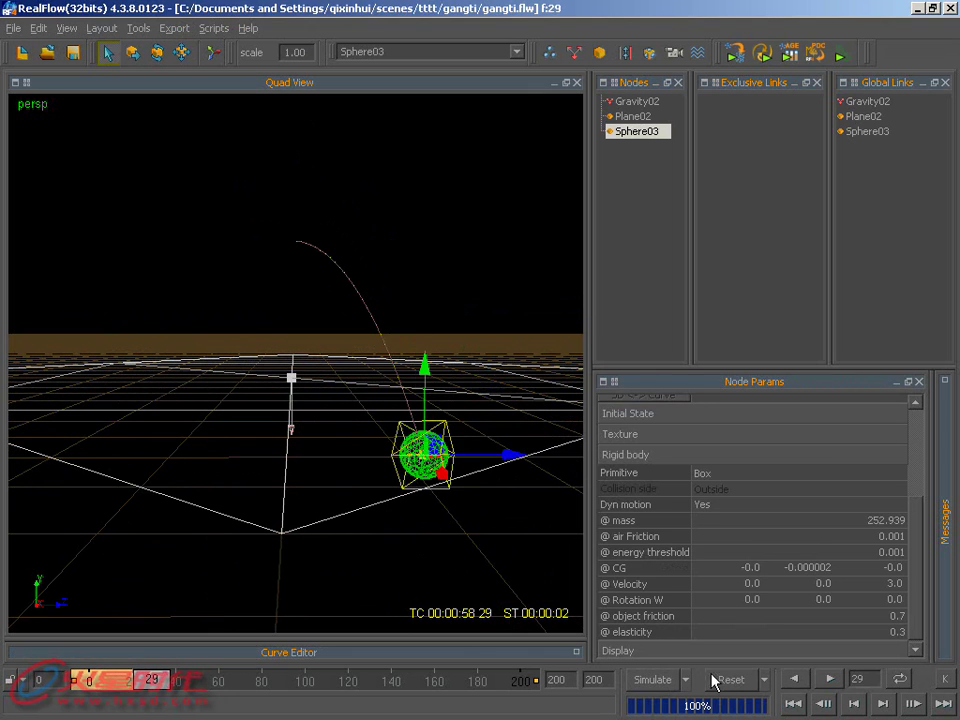
click(731, 680)
click(450, 378)
Set Sphere03's primitive back to Sphere and Plane02's primitive to Plane
click(705, 473)
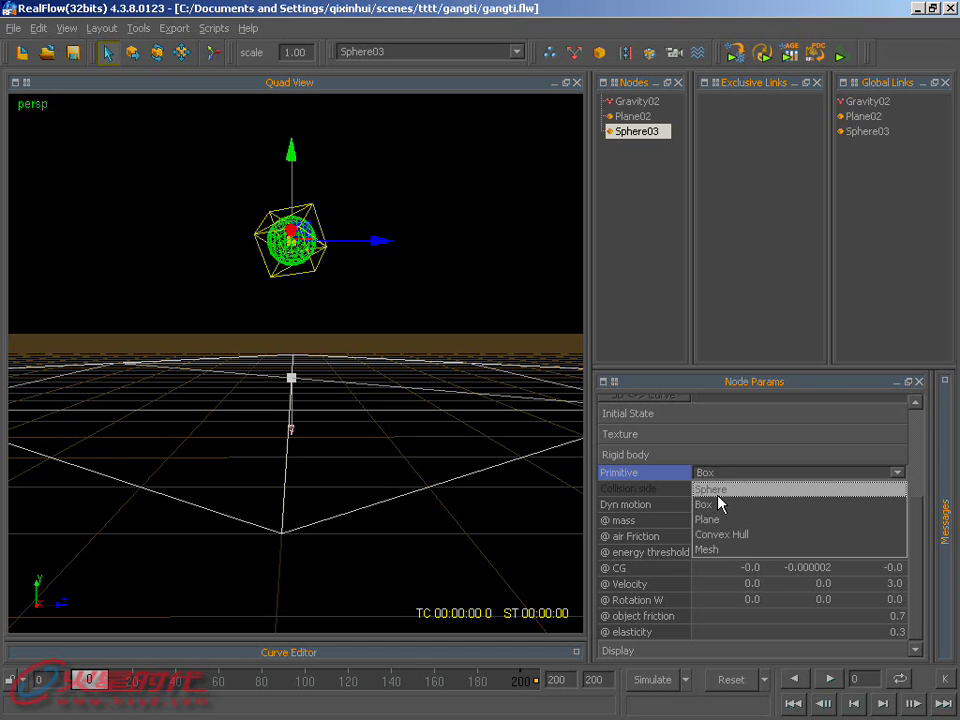
click(718, 490)
click(441, 386)
click(718, 480)
click(717, 517)
Simulate the sphere falling onto the Plane primitive, then reset to frame 0
click(655, 680)
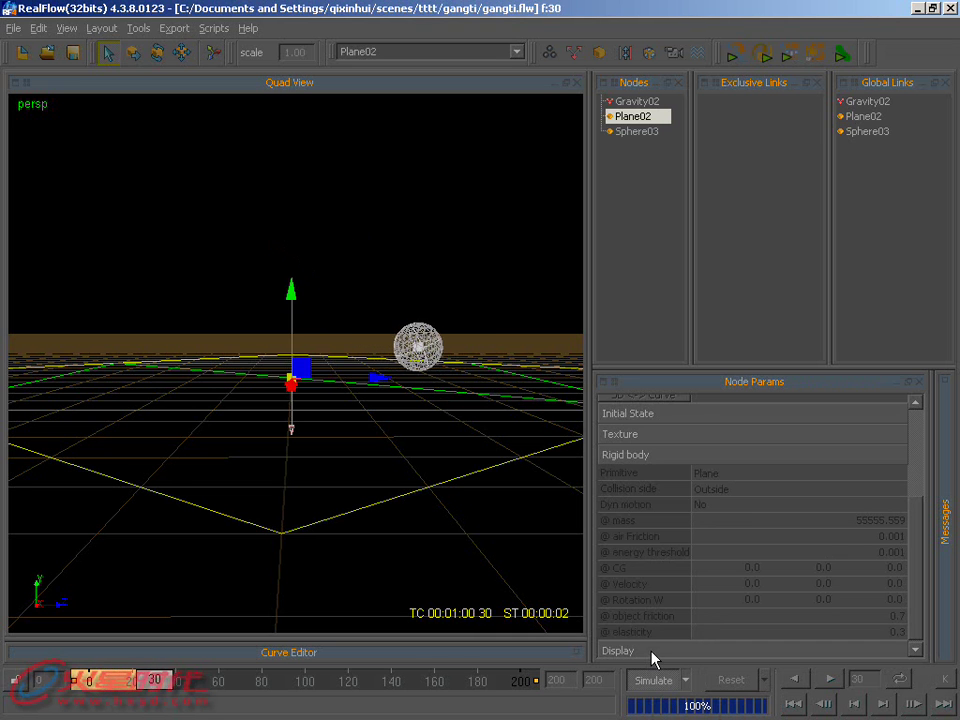
click(657, 680)
click(735, 681)
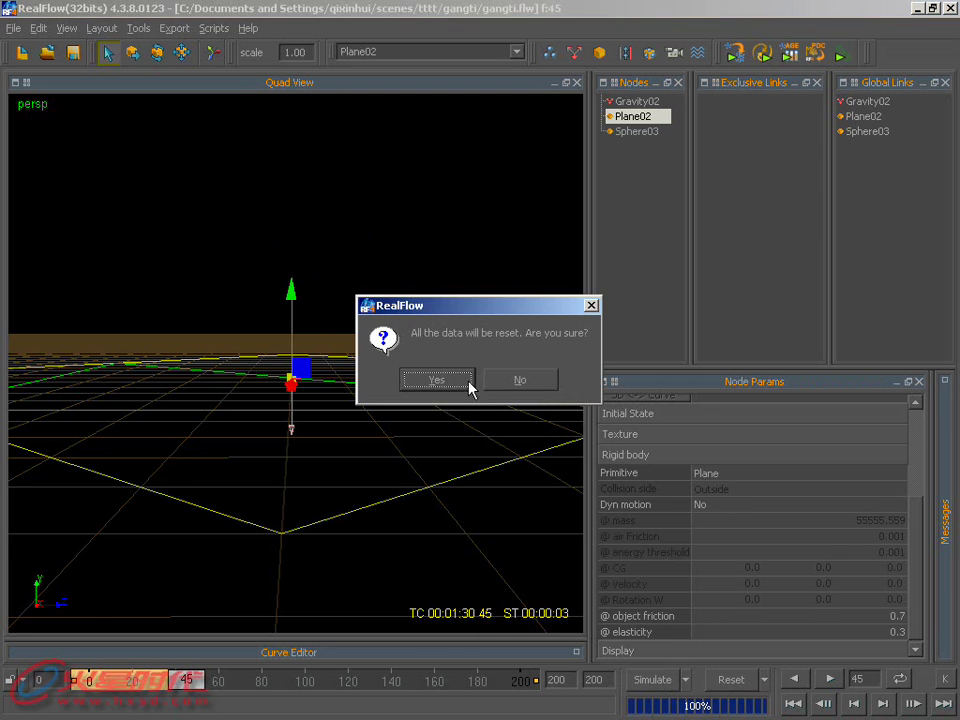
click(440, 378)
Change Sphere03's collision primitive to Convex Hull
click(293, 238)
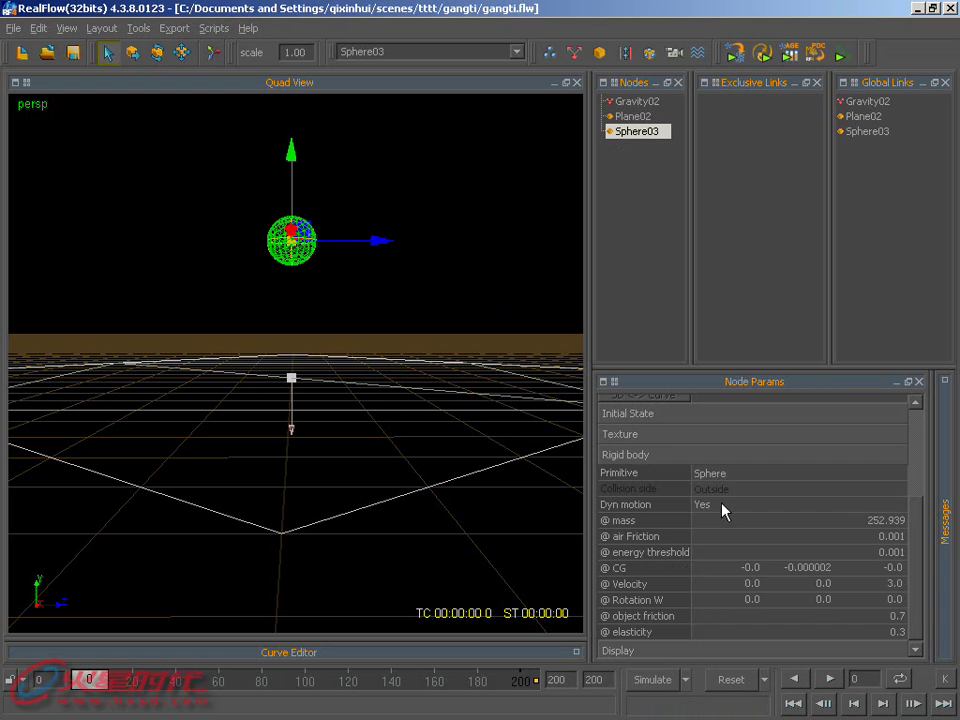
click(725, 476)
click(735, 534)
Delete the sphere and add a Rocket raised to height 2.401
key(Delete)
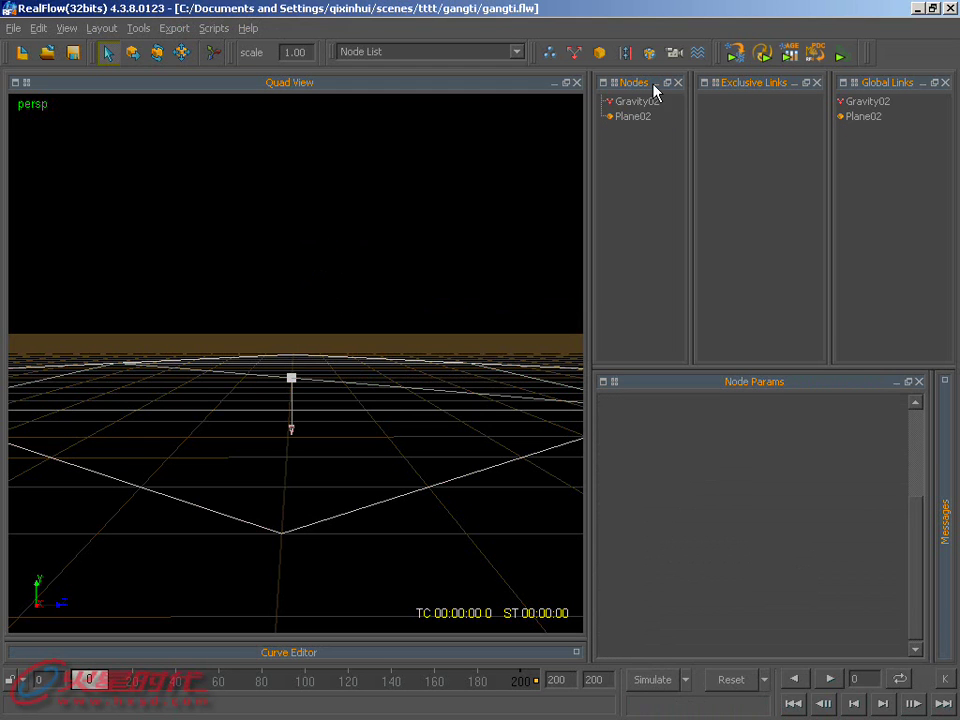
click(621, 54)
click(641, 249)
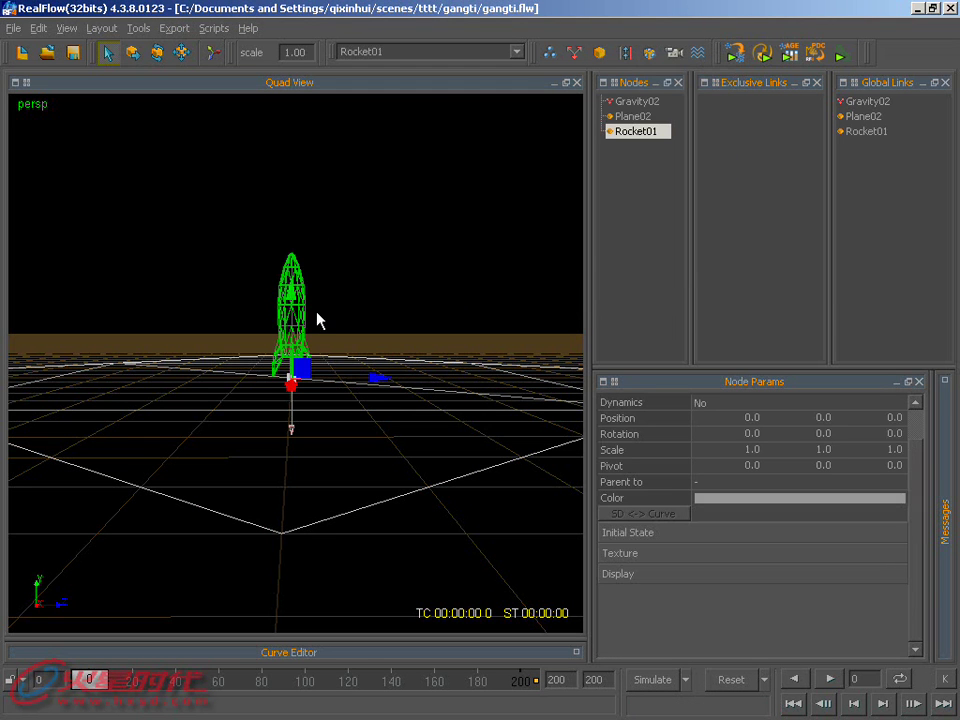
key(w)
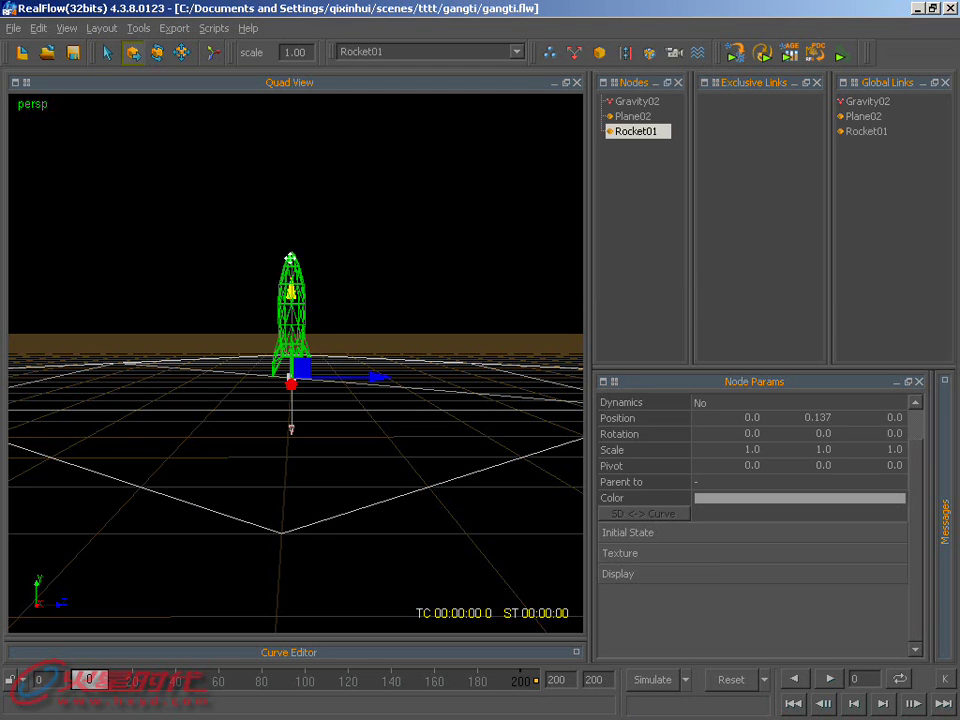
drag(291, 374, 291, 252)
Make Rocket01 a rigid body and frame it in the viewport
click(699, 404)
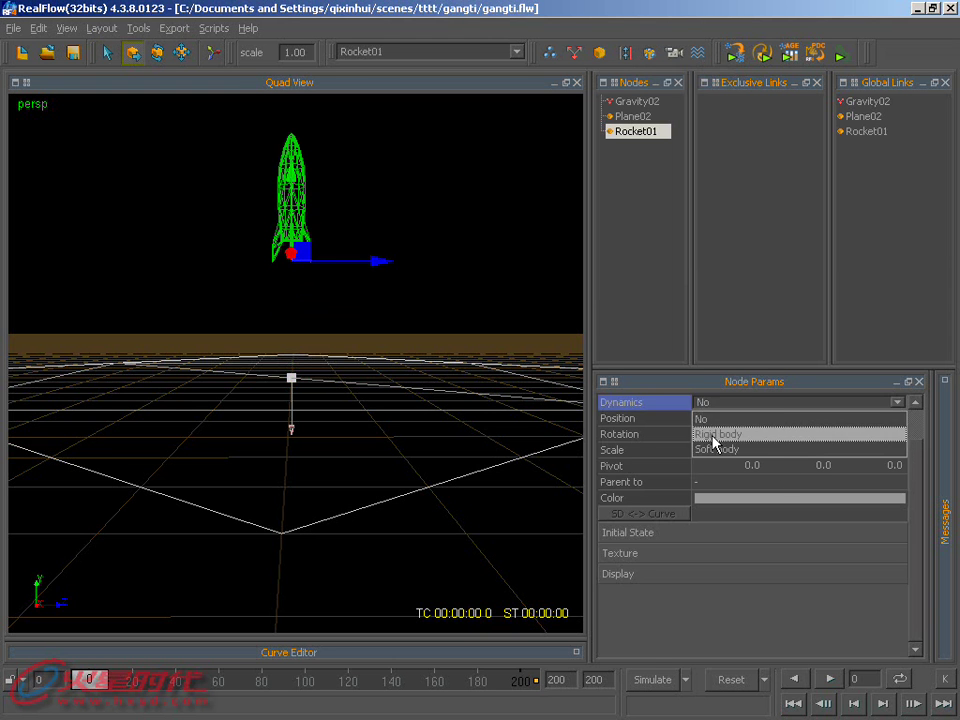
click(712, 435)
mouse_move(537, 384)
alt+mouse_down()
mouse_move(469, 336)
mouse_move(448, 259)
mouse_move(484, 546)
mouse_move(423, 403)
mouse_move(423, 413)
alt+mouse_up()
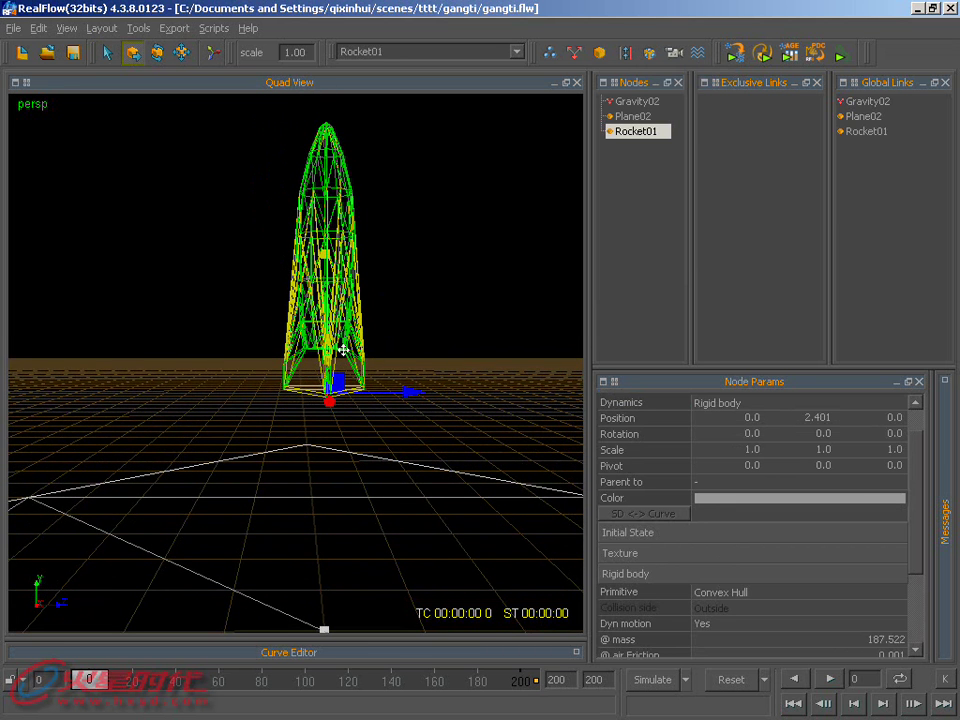
alt+right_drag(363, 313, 351, 392)
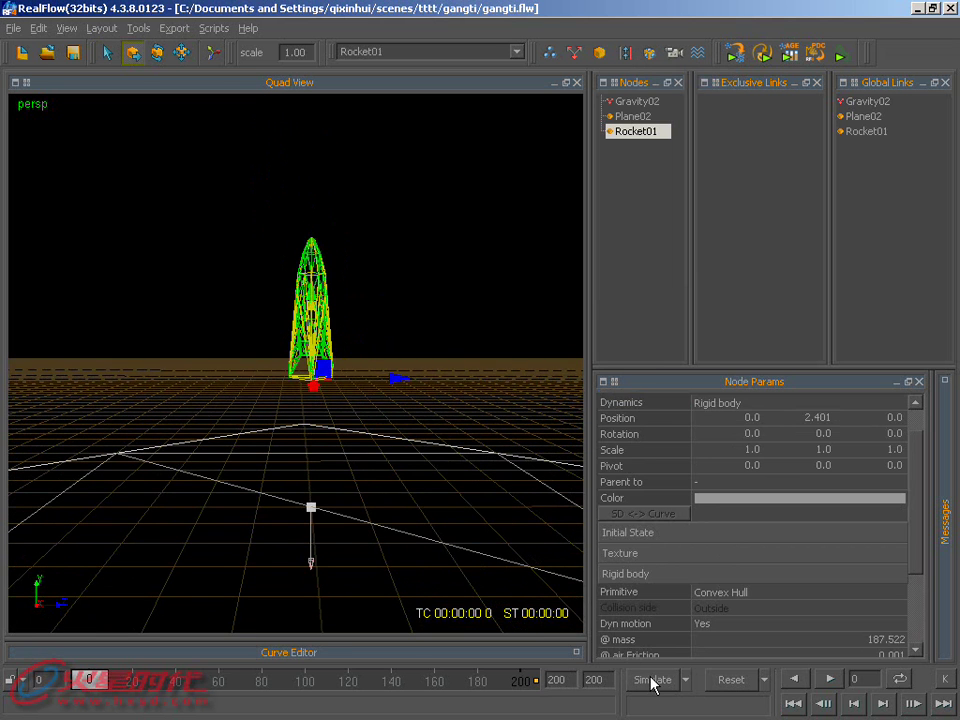
Stop the running simulation and reset it to frame 0
click(652, 681)
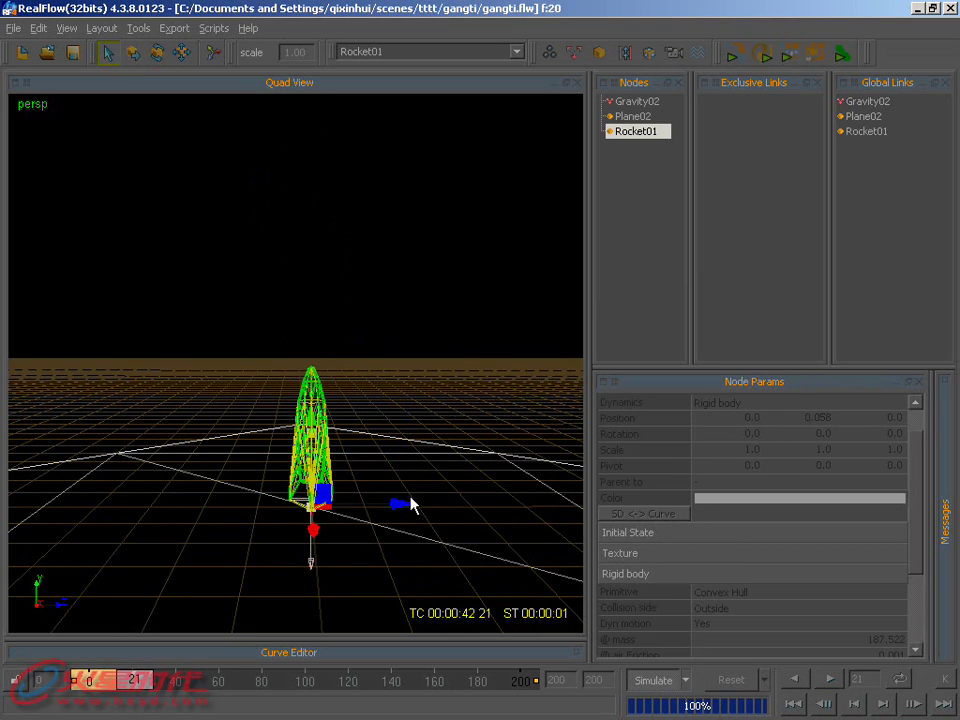
click(654, 680)
click(731, 680)
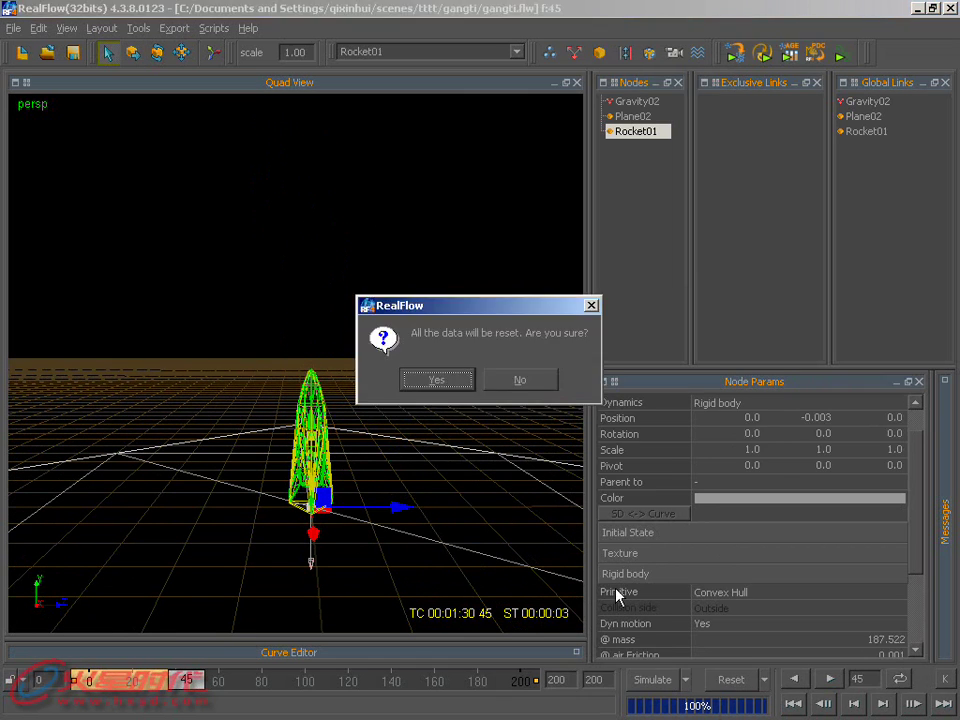
click(424, 380)
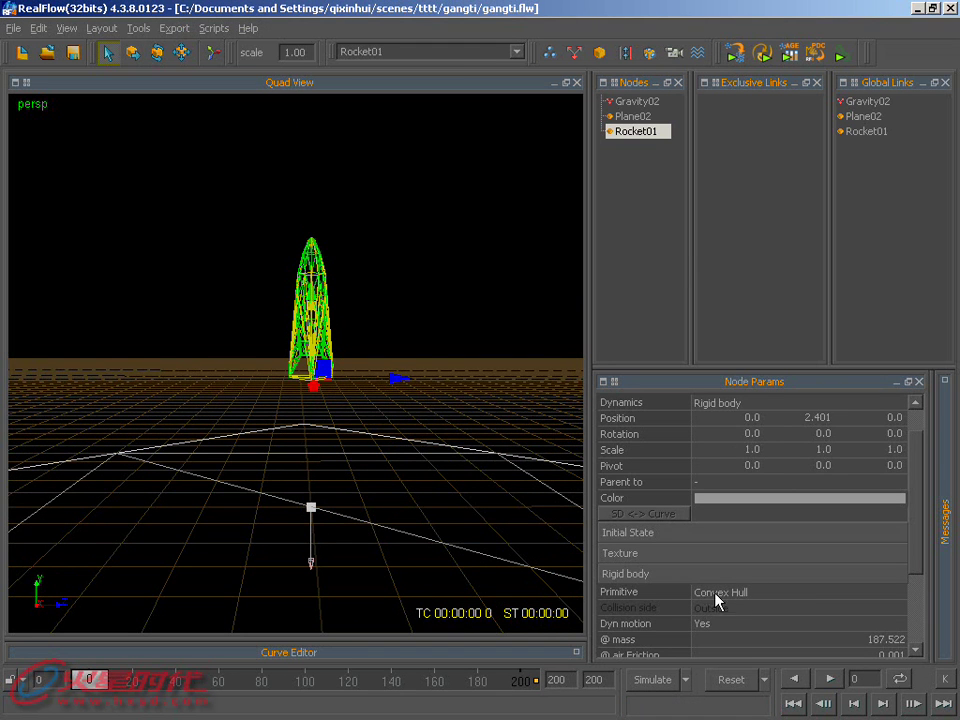
Set Rocket01's third velocity component to 2.0
scroll(830, 570, down, 3)
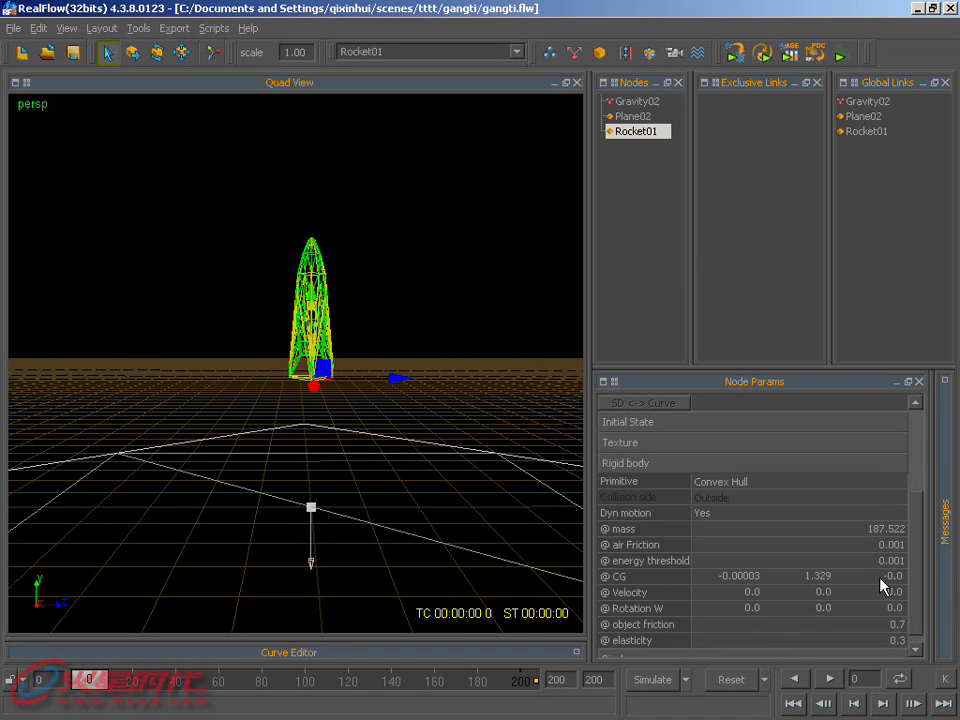
click(893, 592)
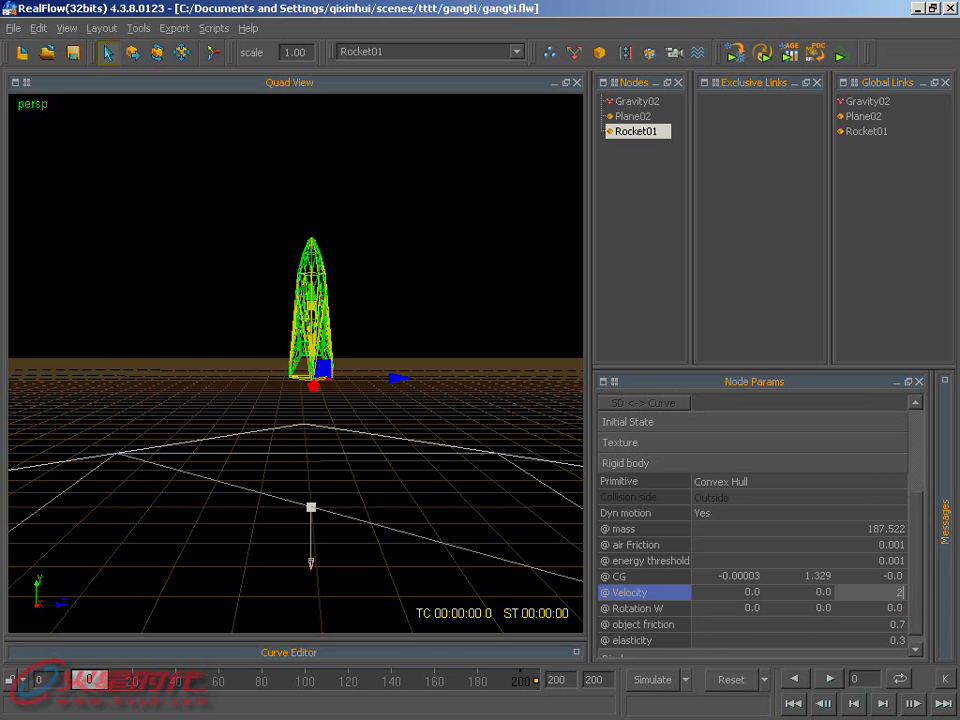
key(Return)
Simulate the rocket's fall to frame 118, play it back, then reset to frame 0
click(652, 680)
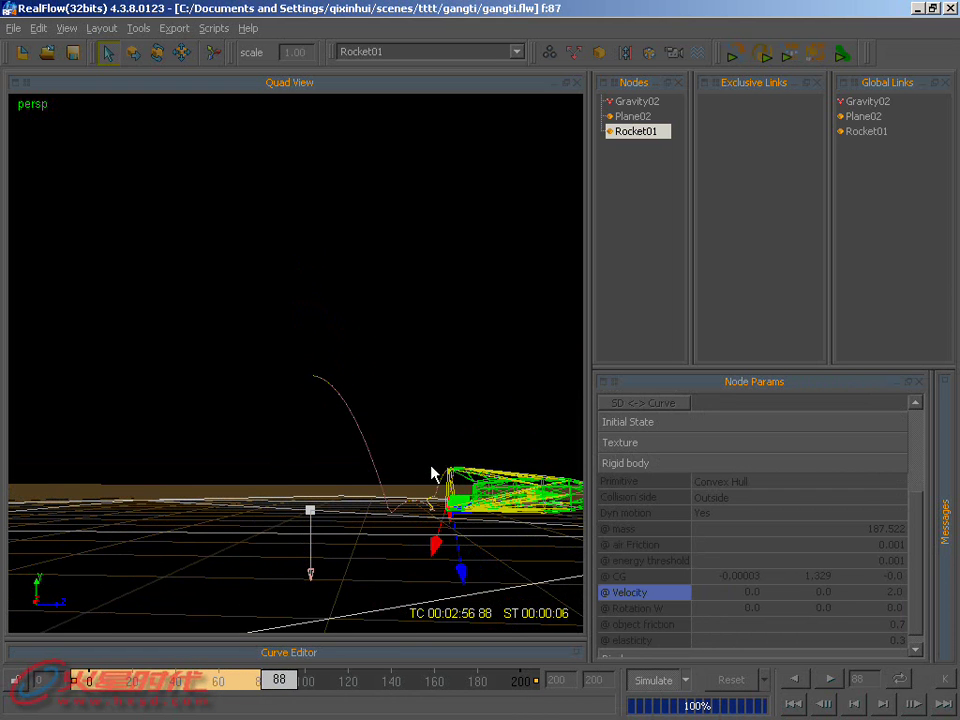
click(648, 680)
click(793, 703)
click(830, 679)
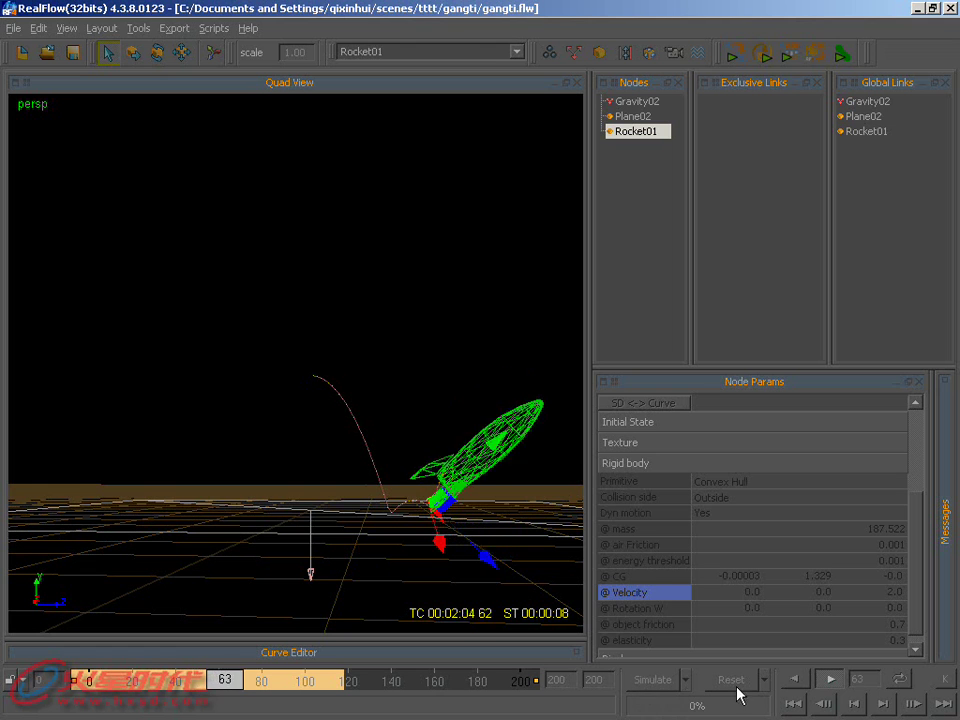
click(830, 679)
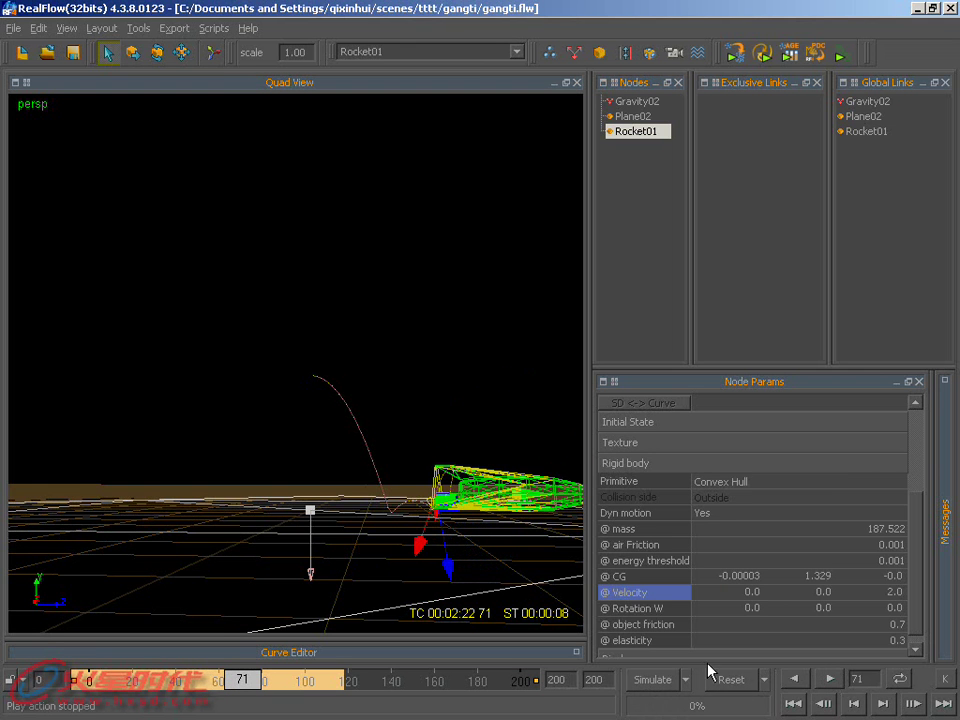
click(766, 690)
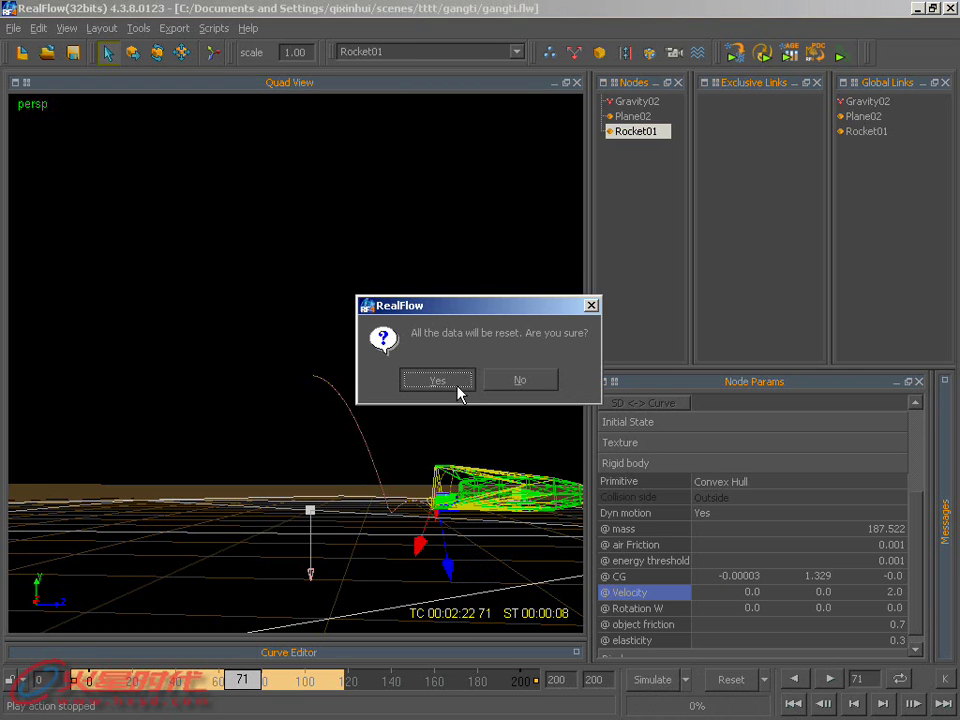
click(457, 386)
scroll(360, 370, up, 5)
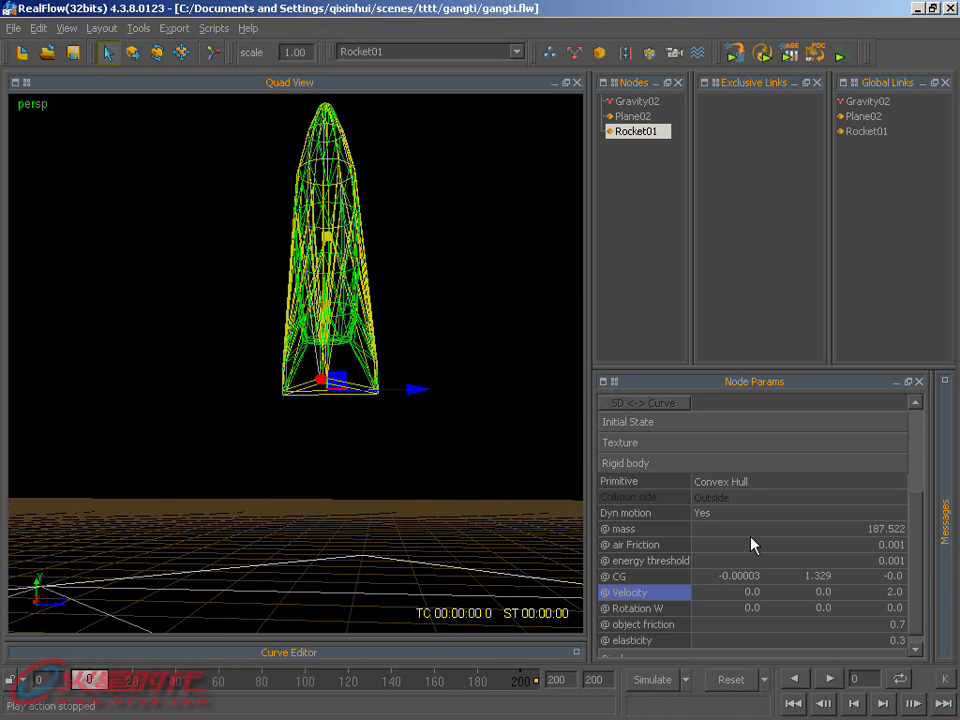
Change Rocket01's rigid-body primitive from Convex Hull to Mesh
click(724, 487)
click(724, 553)
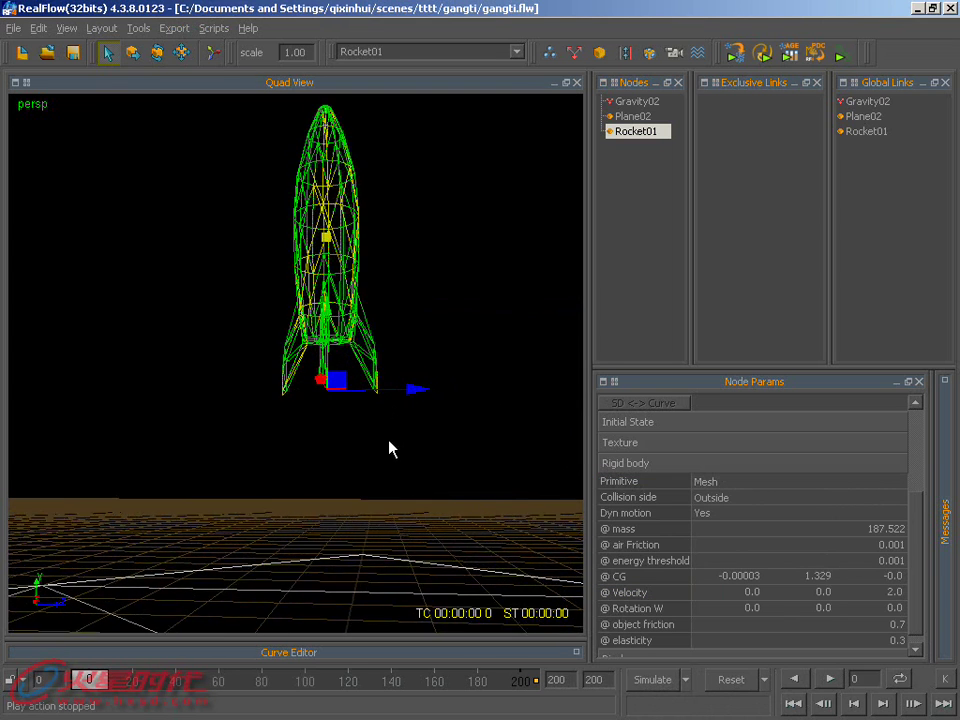
scroll(390, 490, down, 3)
scroll(390, 540, down, 2)
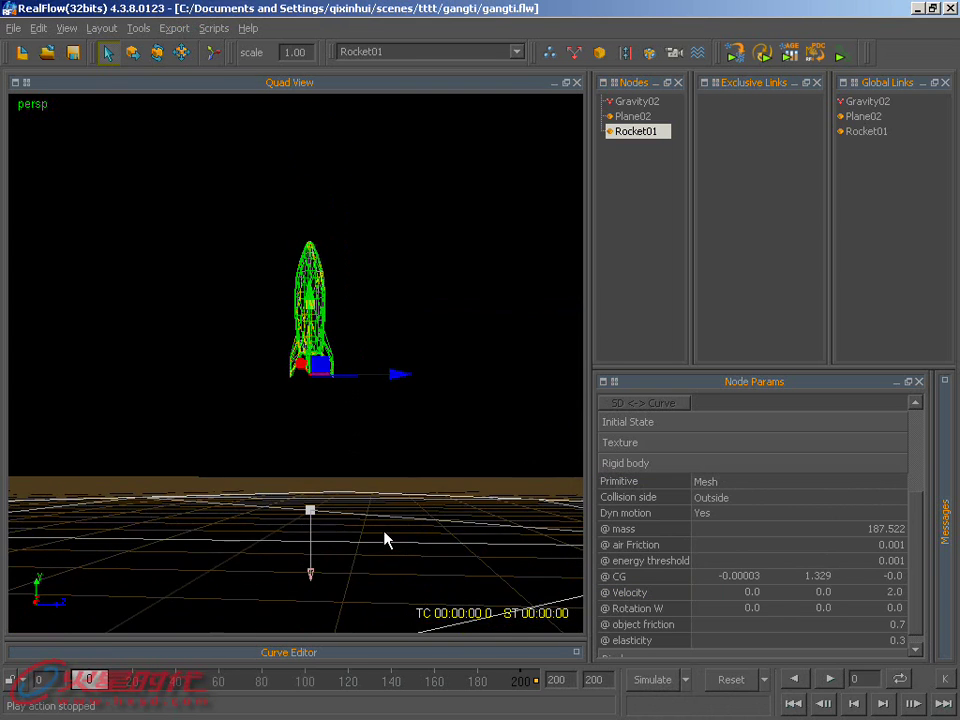
scroll(385, 530, up, 3)
middle_drag(384, 514, 421, 540)
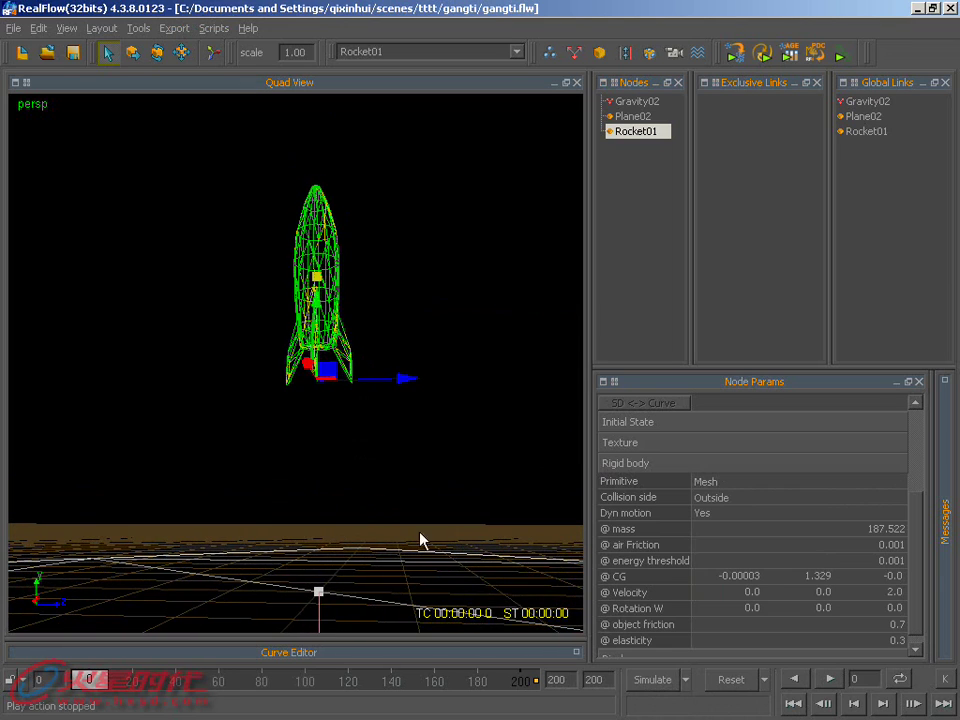
Simulate the Mesh-primitive rocket's fall and play back the result, keeping Mesh selected
click(656, 679)
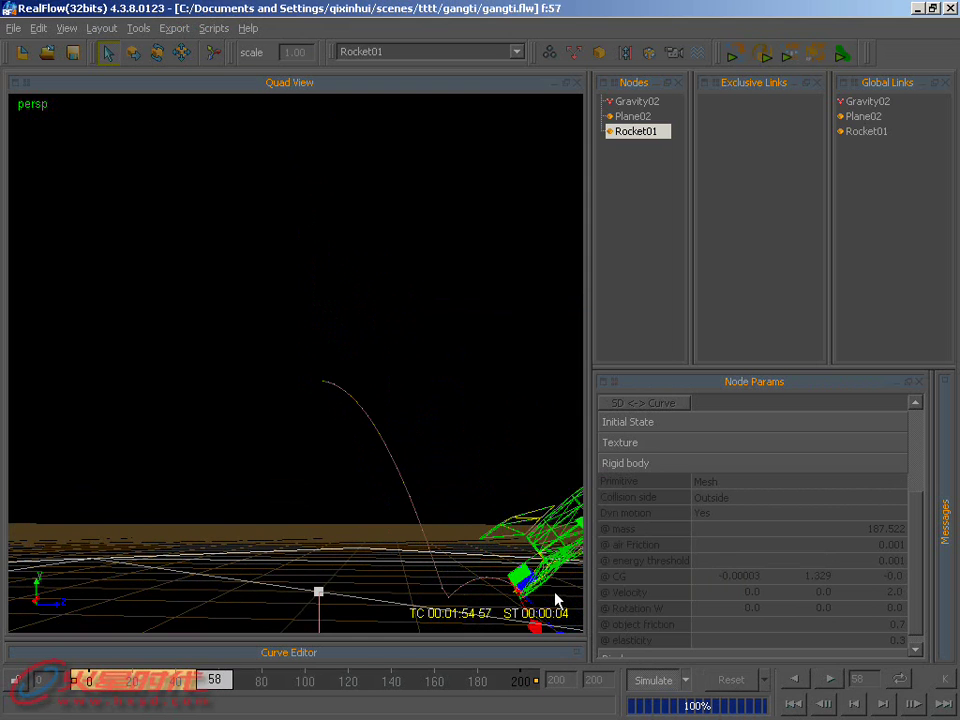
middle_drag(556, 598, 424, 598)
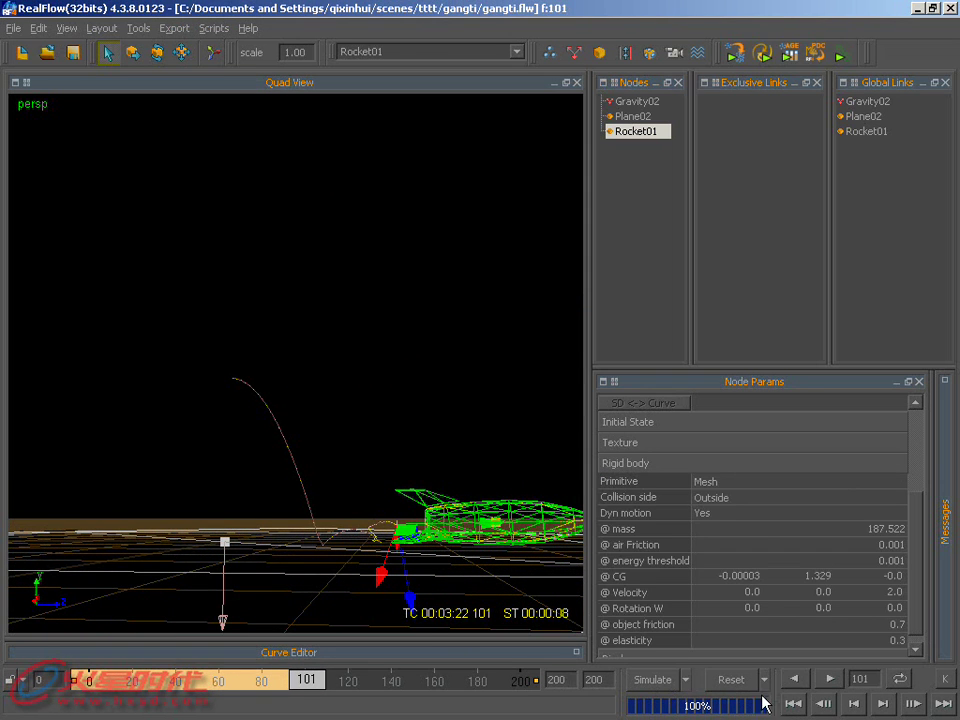
click(793, 703)
click(830, 679)
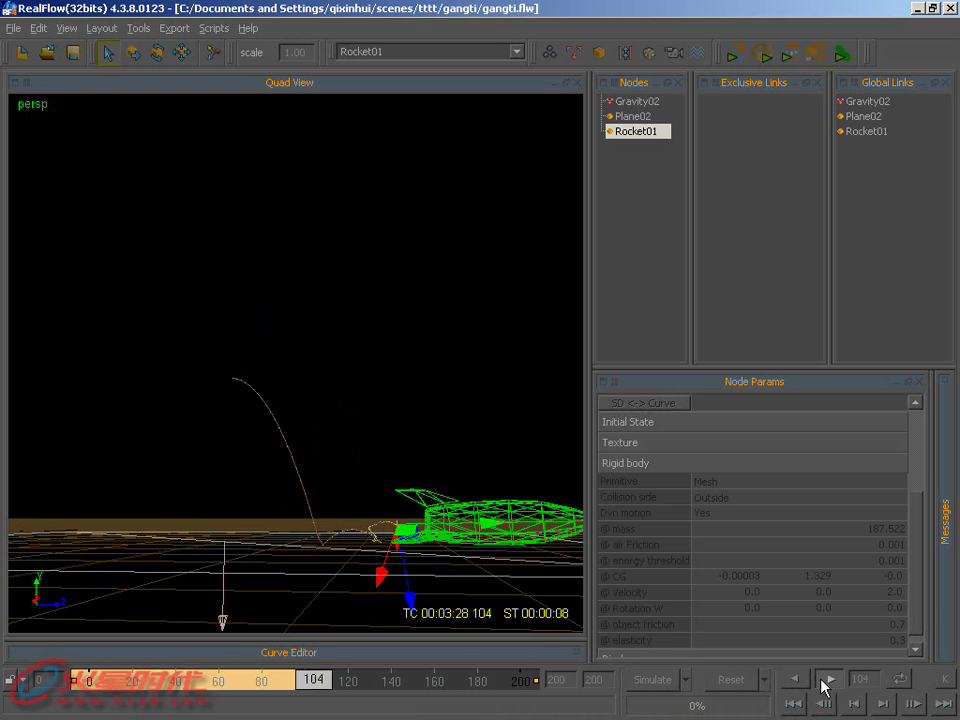
click(803, 704)
alt+drag(499, 480, 431, 461)
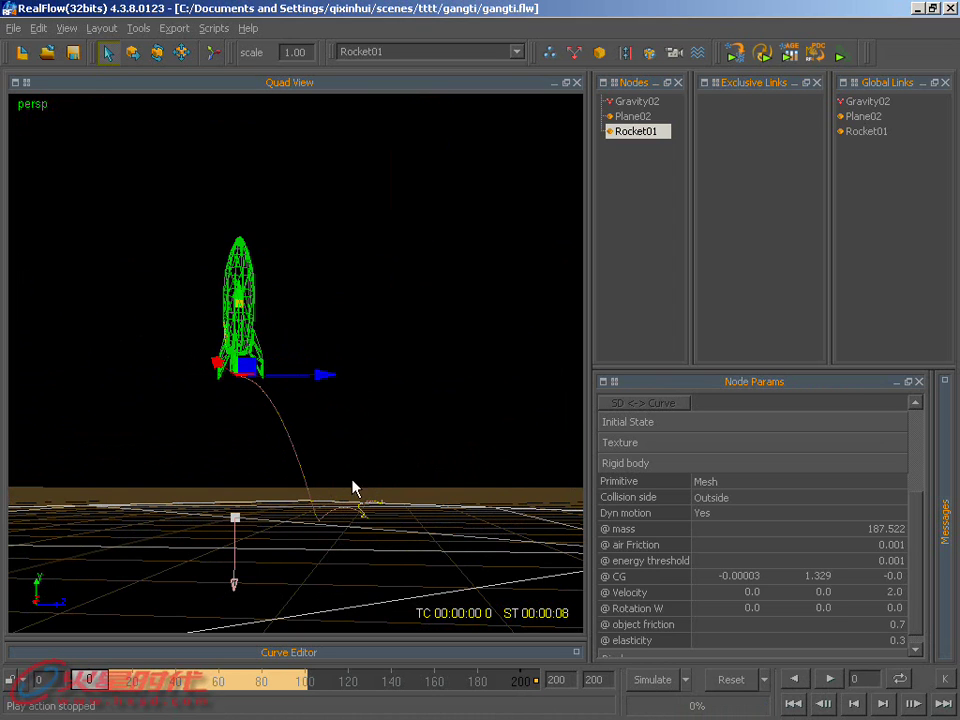
click(717, 484)
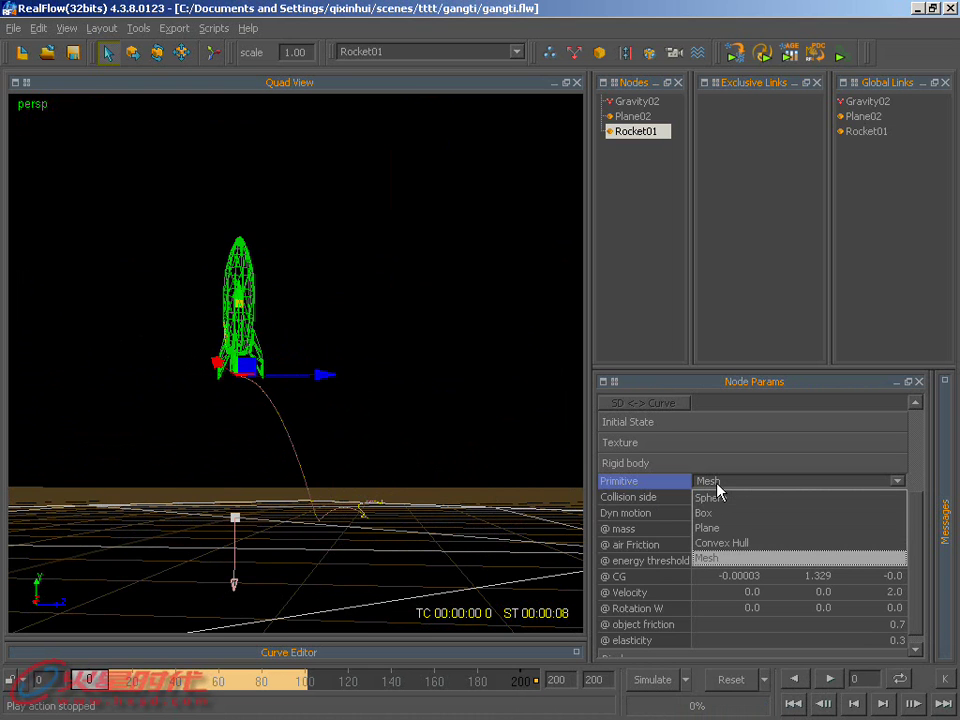
click(717, 484)
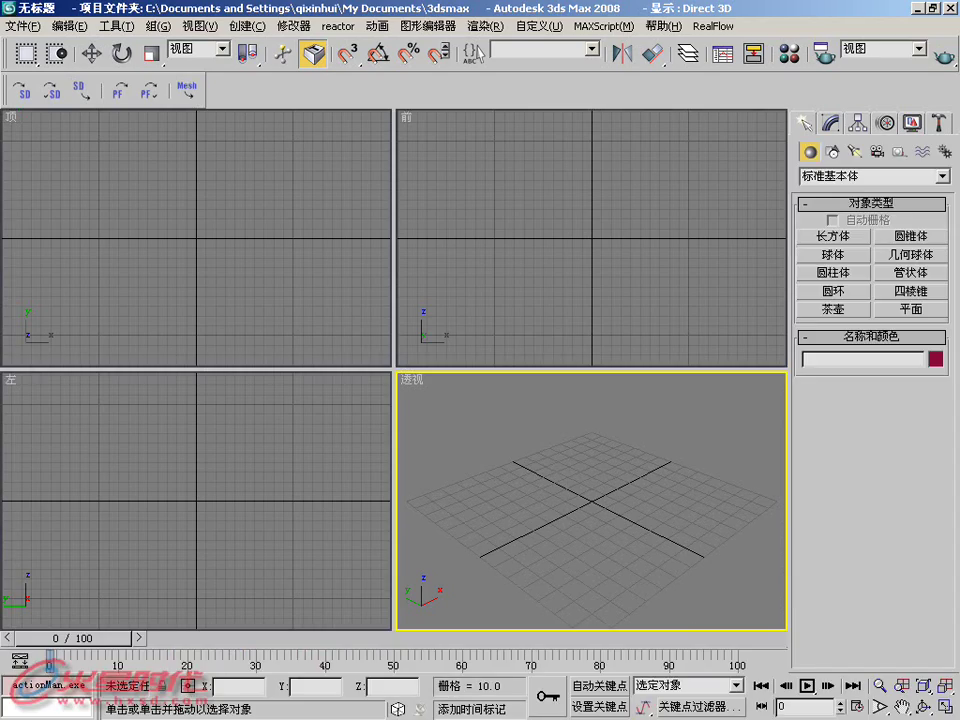
Create a teapot, dock the reactor toolbar, and set its simulation geometry to Mesh Convex Hull
click(845, 310)
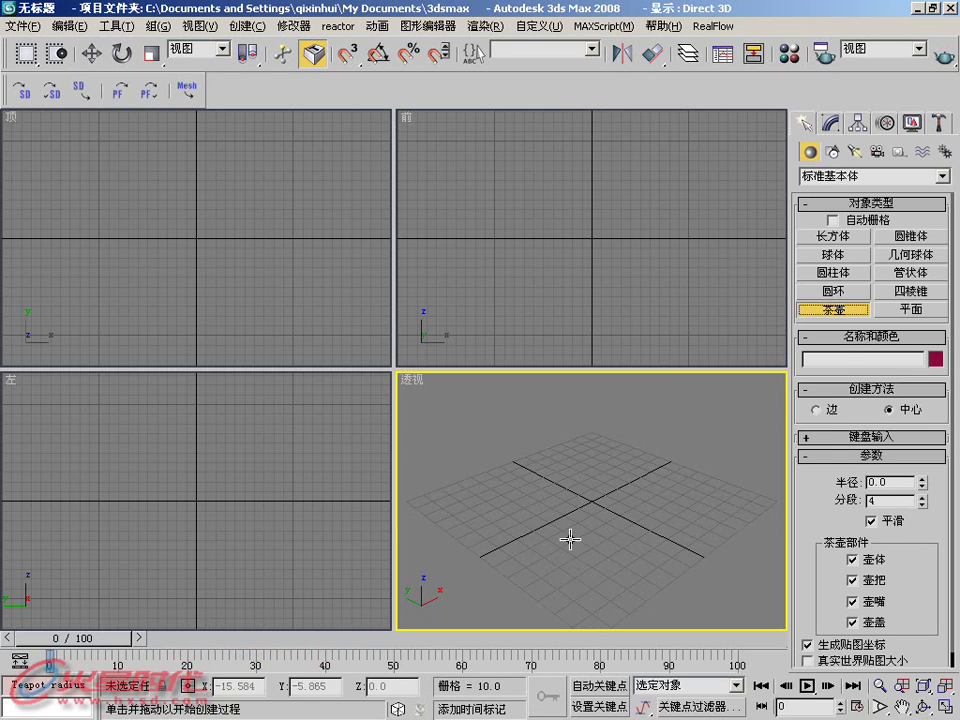
drag(589, 505, 440, 372)
right_click(242, 70)
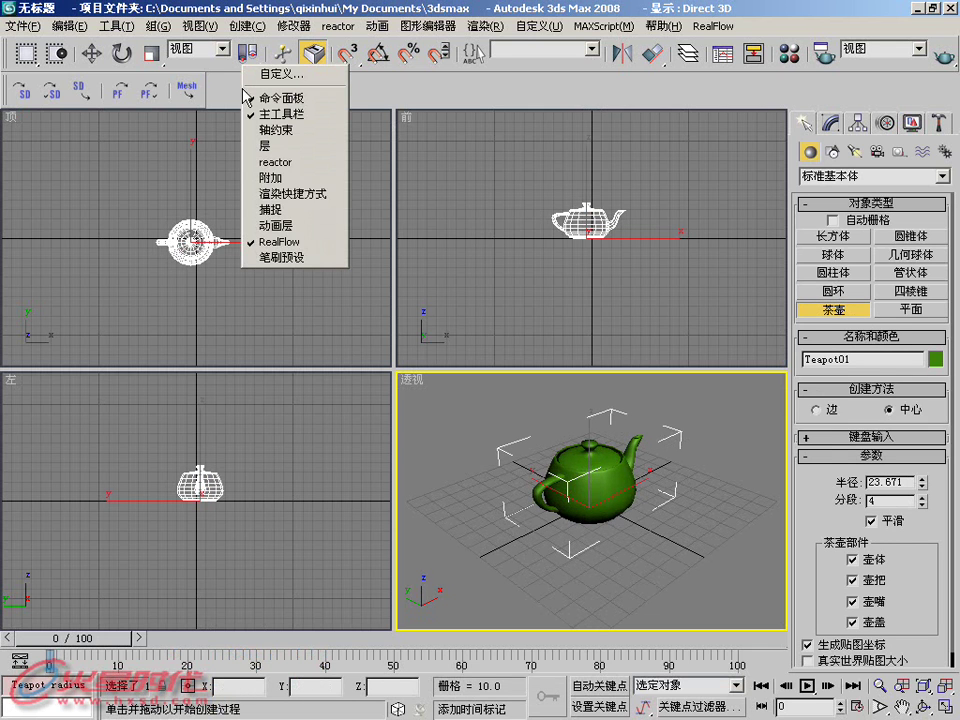
click(250, 162)
drag(499, 238, 124, 120)
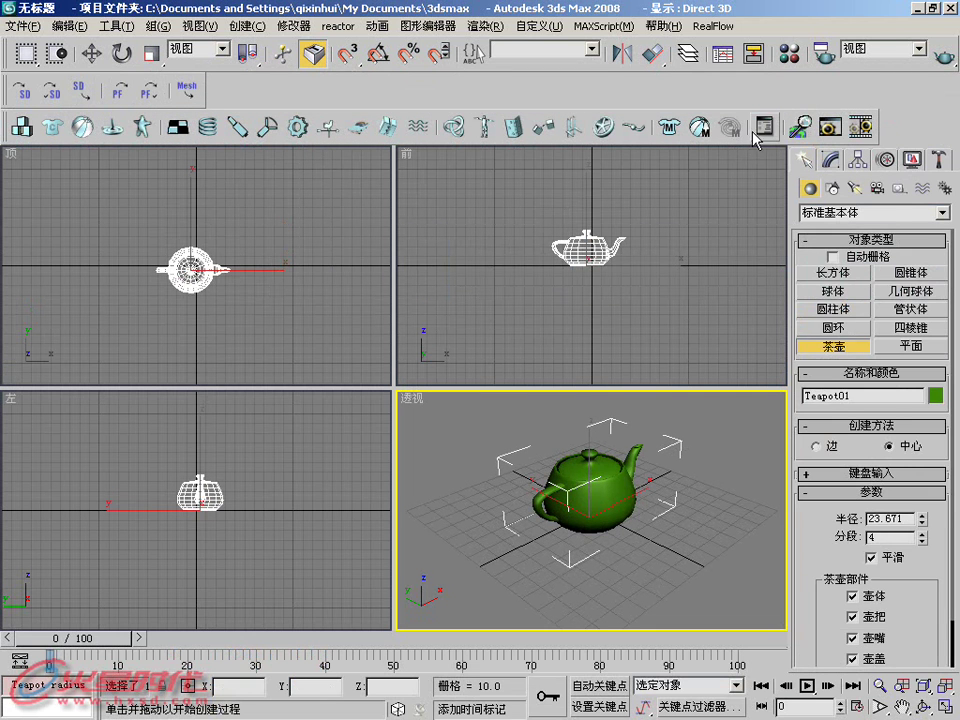
click(763, 126)
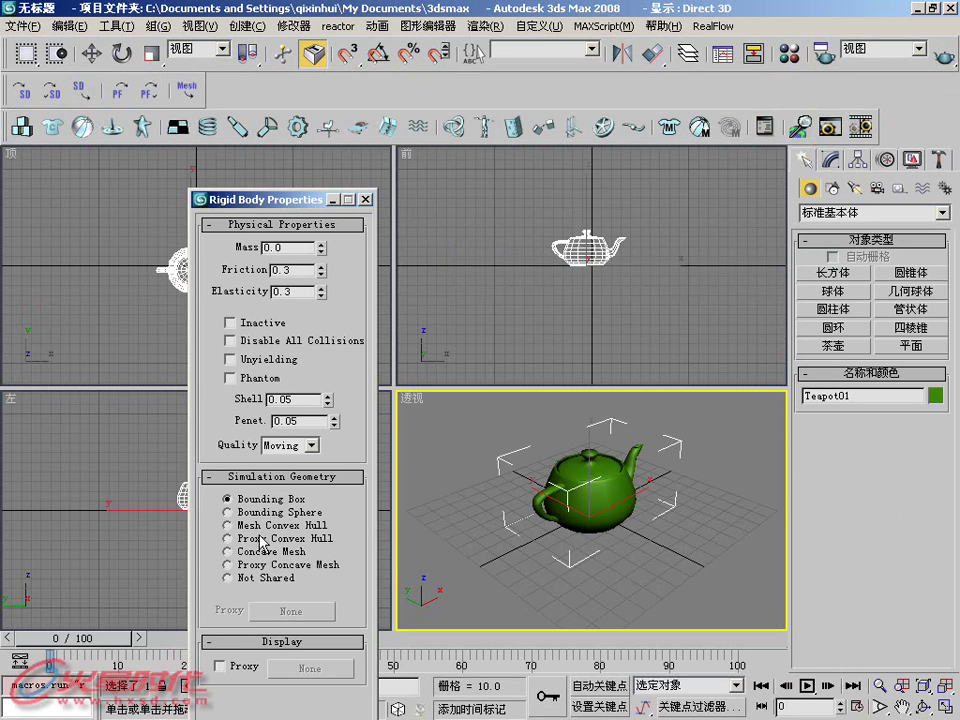
click(257, 556)
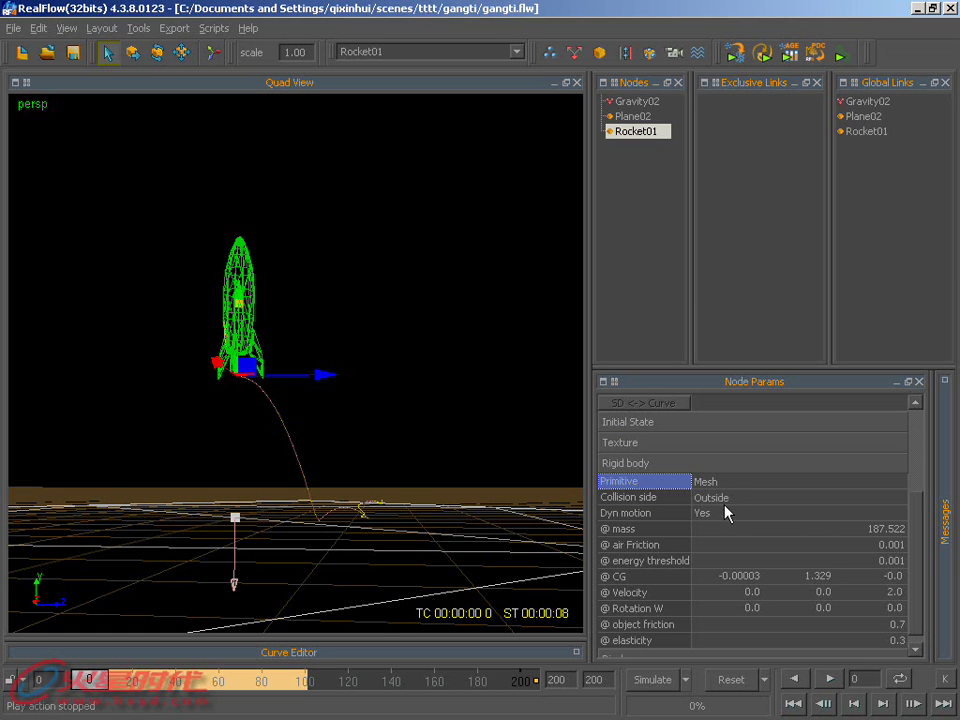
Leave the primitive as Mesh, then delete Rocket01 from the scene
click(720, 481)
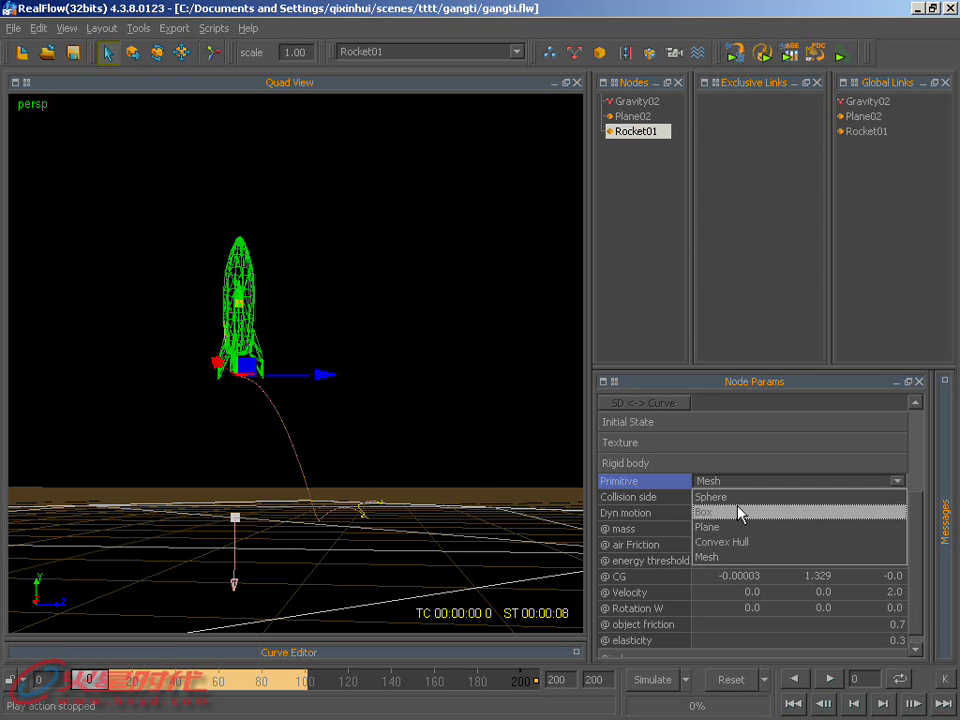
click(738, 556)
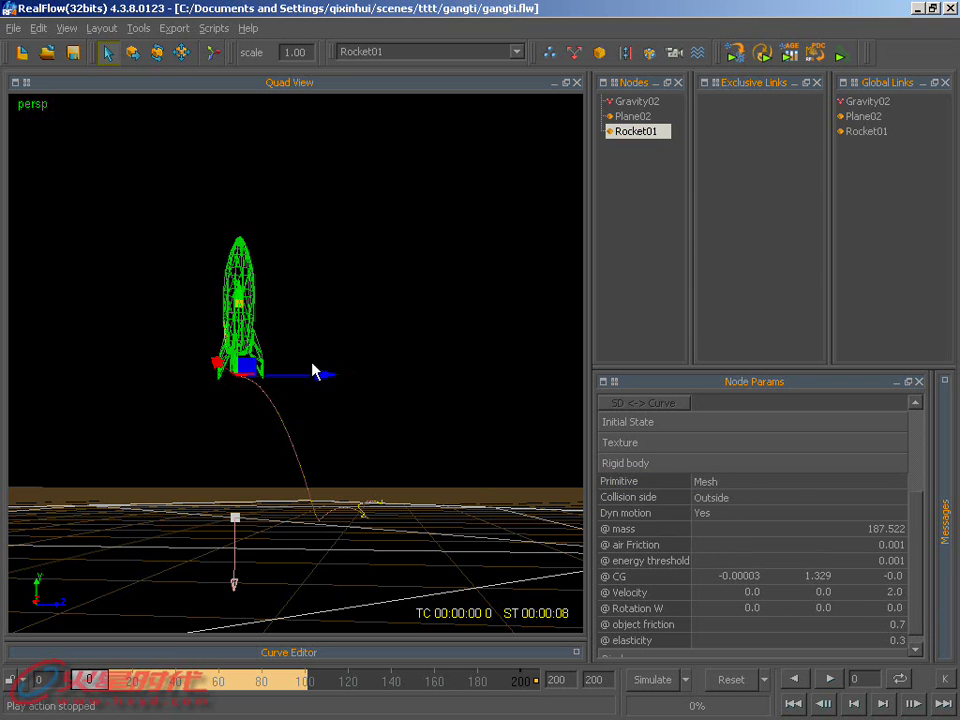
scroll(311, 372, down, 2)
click(236, 343)
click(250, 318)
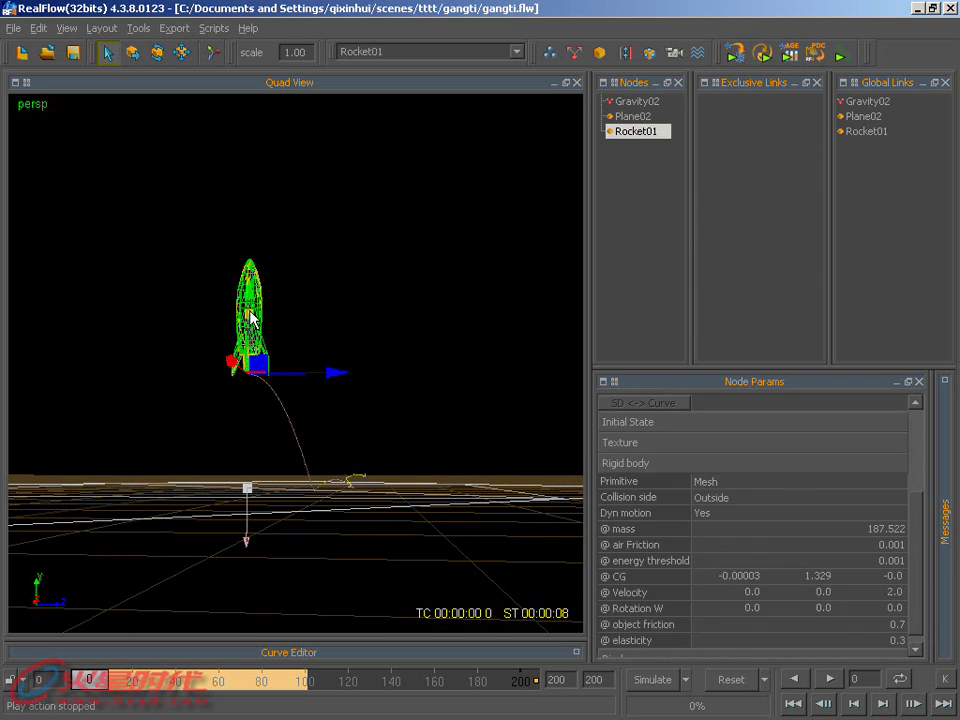
key(Delete)
Add a sphere, Sphere04, and raise it to height 3.518 above the plane
click(600, 55)
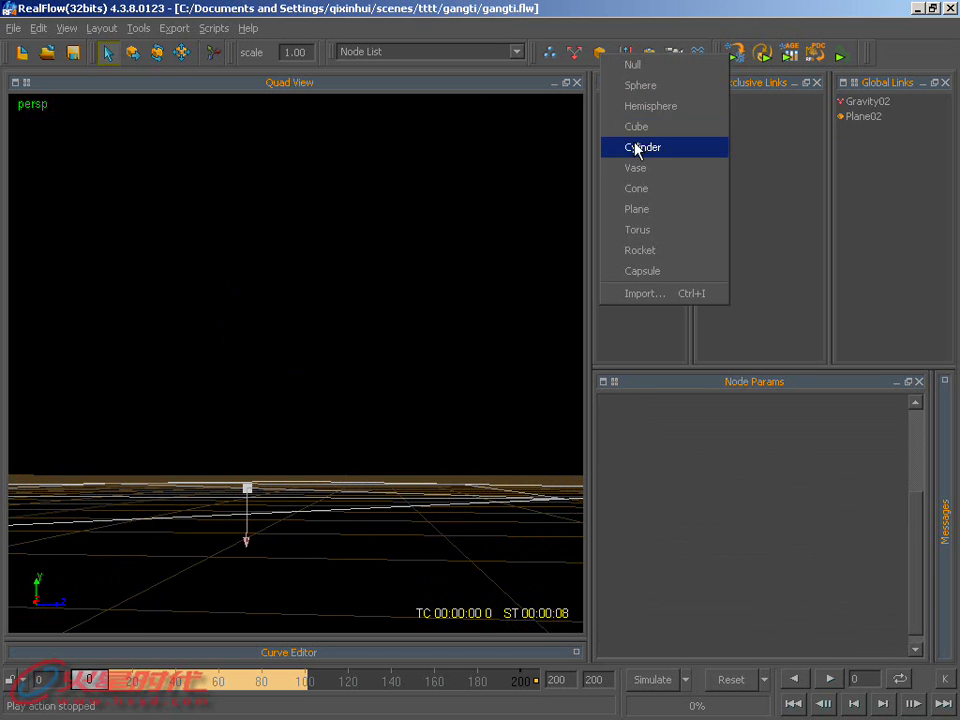
click(641, 91)
key(w)
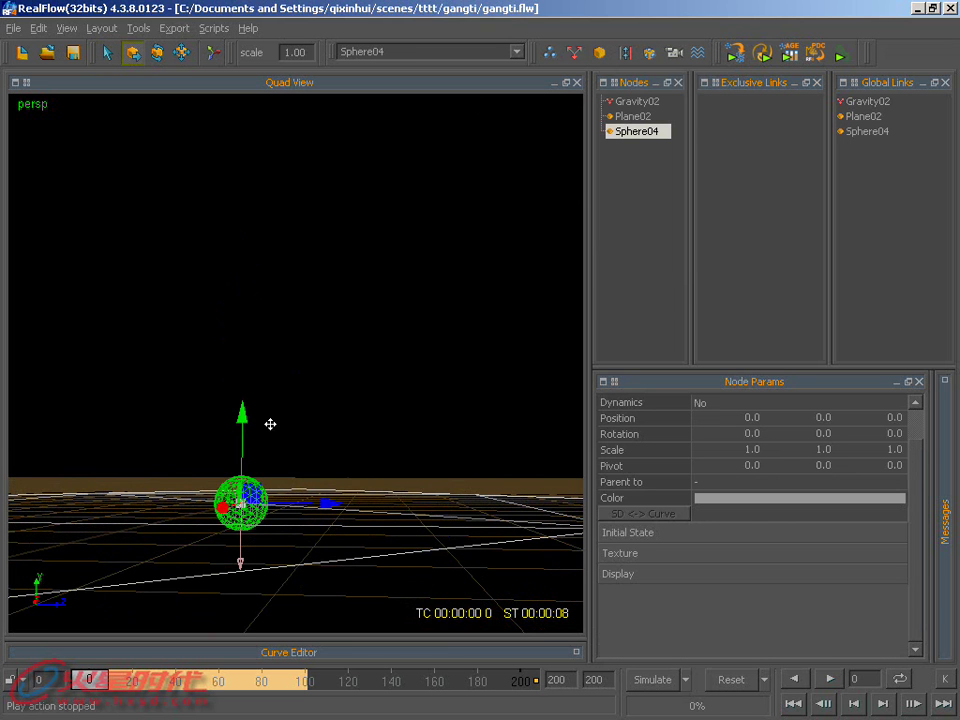
drag(242, 408, 246, 256)
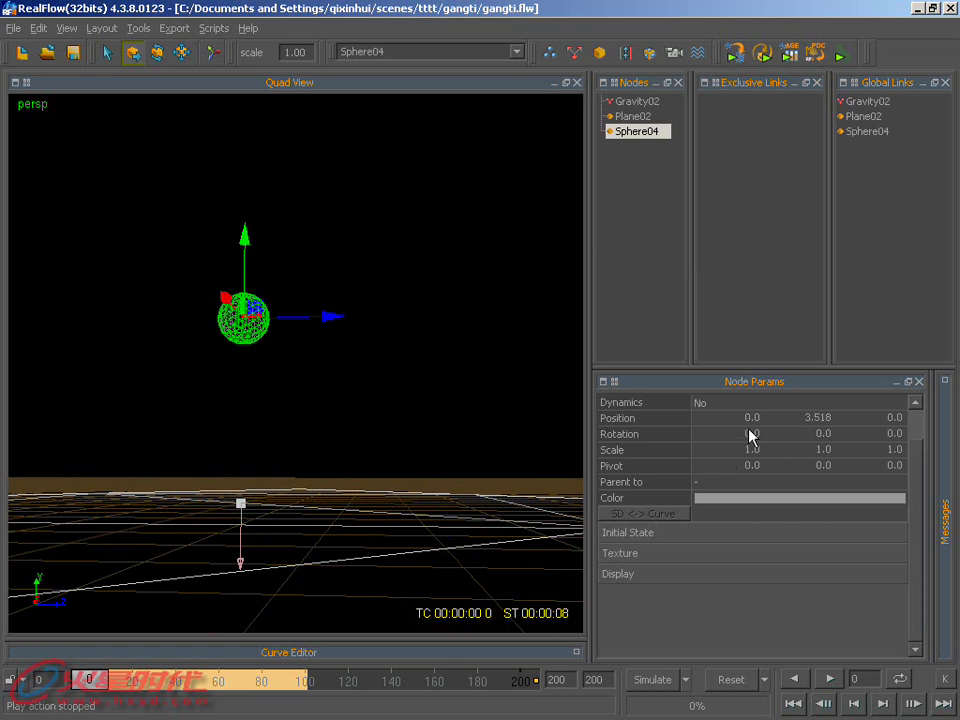
Make Sphere04 a Sphere-primitive rigid body with mass 252.939
click(745, 402)
click(722, 432)
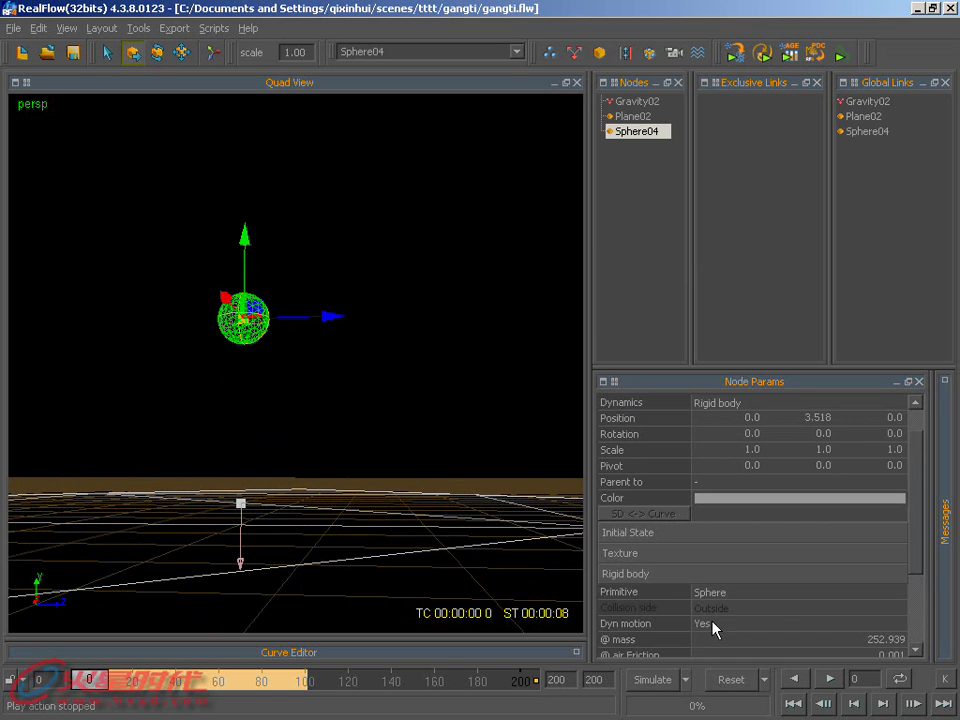
drag(915, 566, 918, 625)
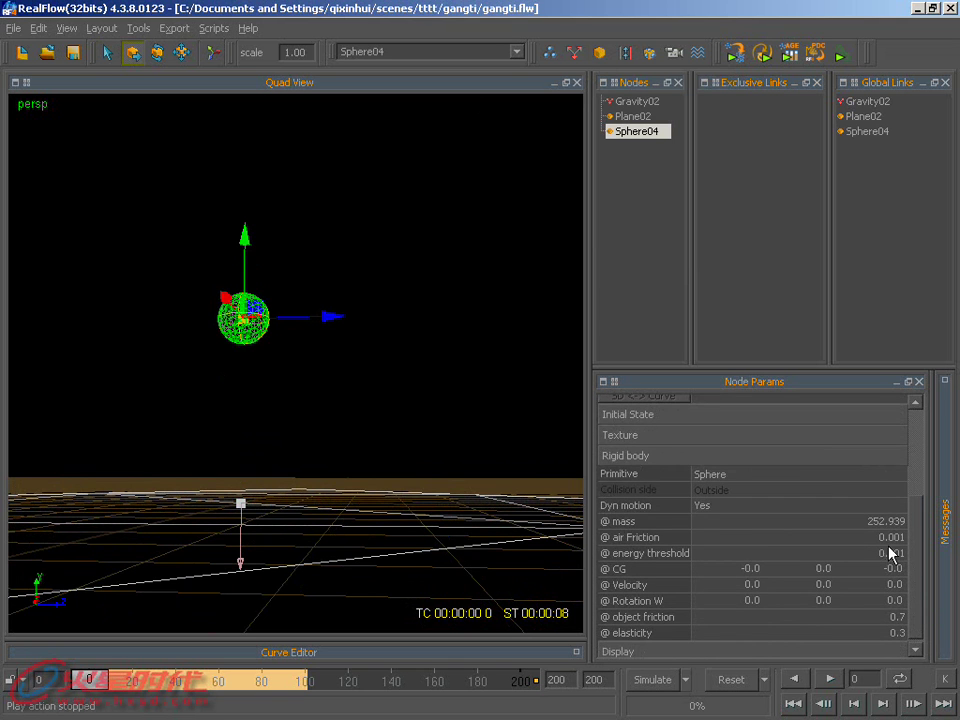
mouse_move(560, 530)
alt+mouse_down()
mouse_move(504, 506)
mouse_move(495, 476)
mouse_move(476, 467)
mouse_move(580, 515)
alt+mouse_up()
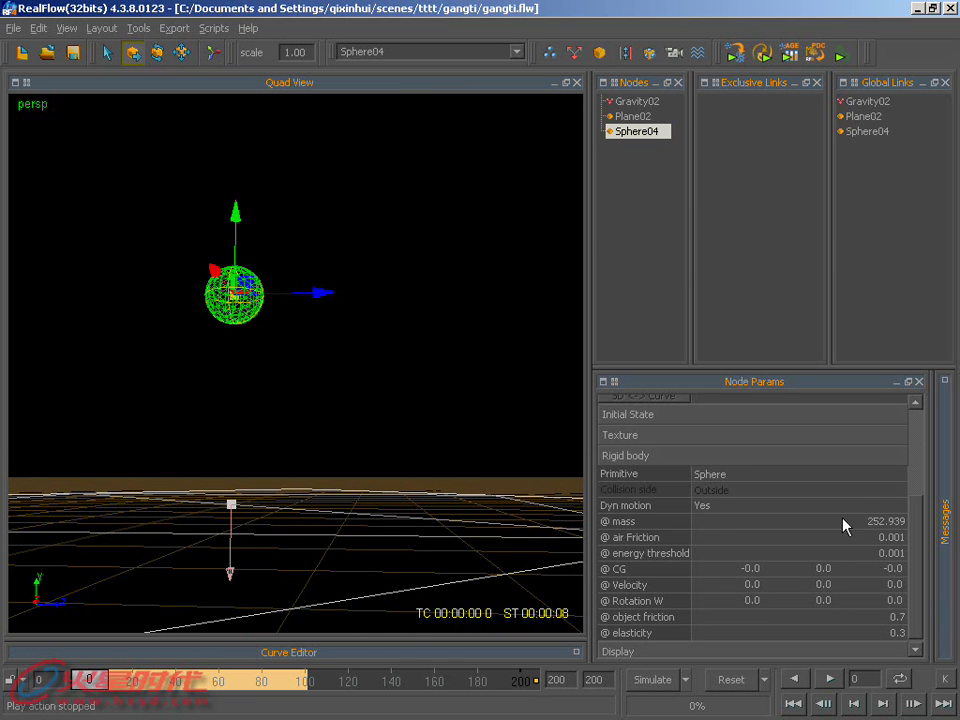
Reset the simulation to the start, discarding the simulated data
double_click(879, 520)
mouse_move(299, 487)
alt+mouse_down()
mouse_move(324, 489)
mouse_move(319, 516)
mouse_move(378, 559)
alt+mouse_up()
click(740, 679)
click(435, 378)
Add a second sphere, Sphere05, at 2.852, 0, 2.768 on the plane
mouse_move(413, 422)
alt+mouse_down()
mouse_move(371, 480)
mouse_move(356, 471)
mouse_move(355, 443)
mouse_move(424, 450)
mouse_move(414, 437)
mouse_move(398, 439)
alt+mouse_up()
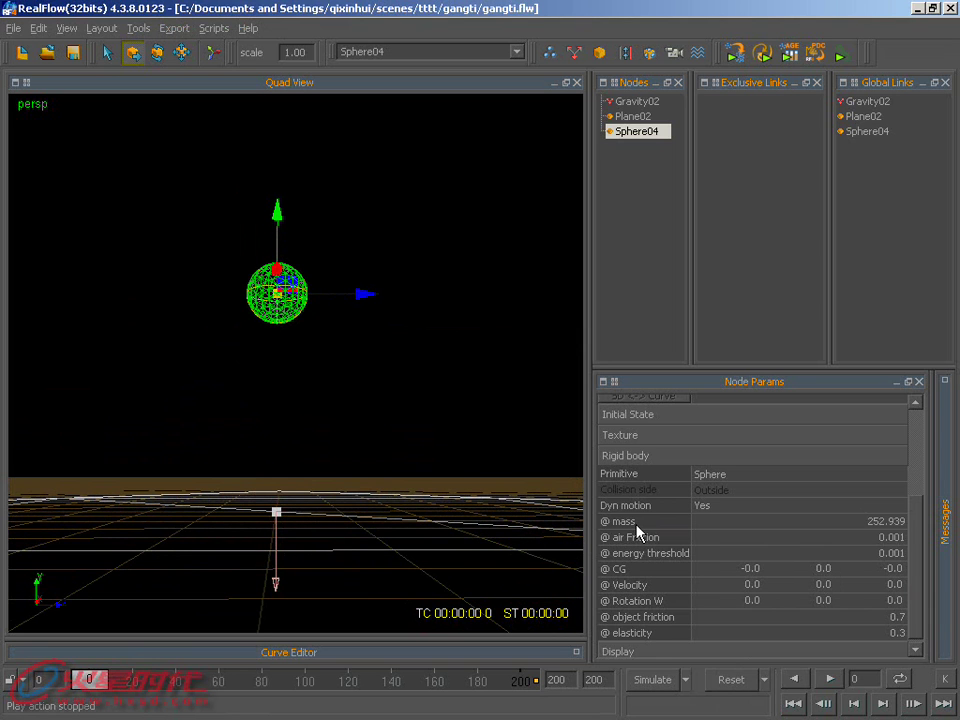
mouse_move(500, 510)
alt+mouse_down()
mouse_move(422, 493)
mouse_move(497, 544)
alt+mouse_up()
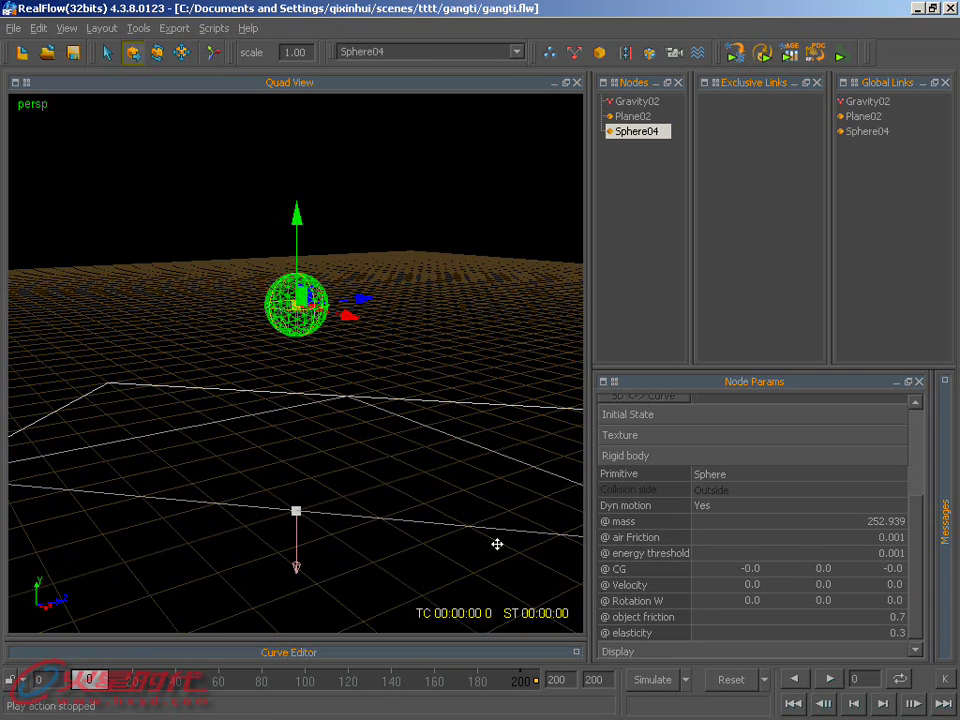
alt+drag(447, 451, 446, 440)
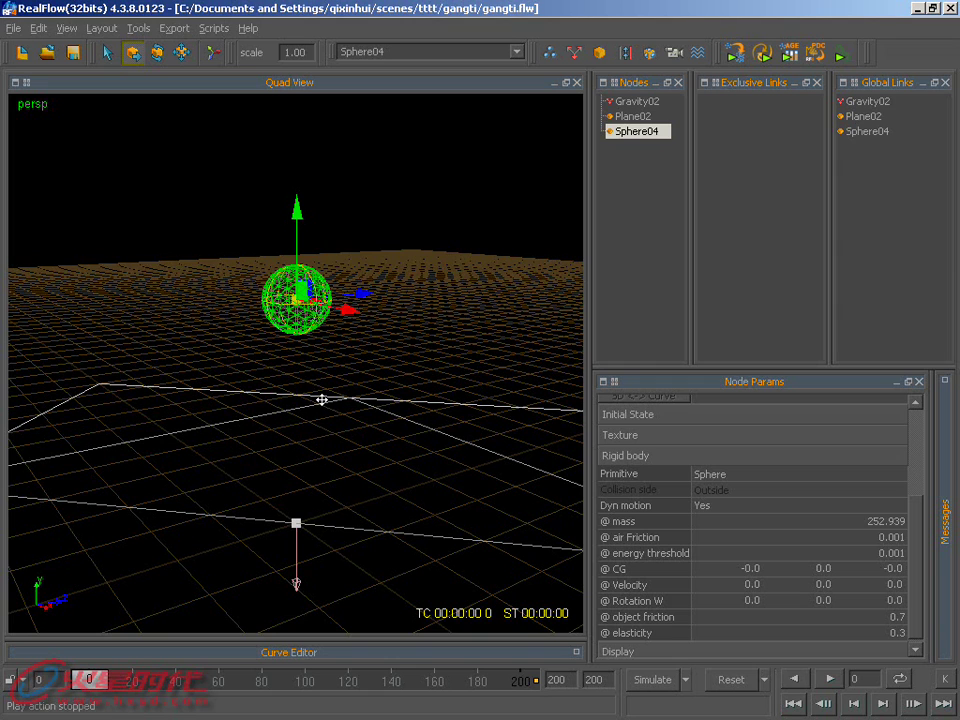
scroll(314, 368, up, 2)
alt+drag(293, 354, 286, 332)
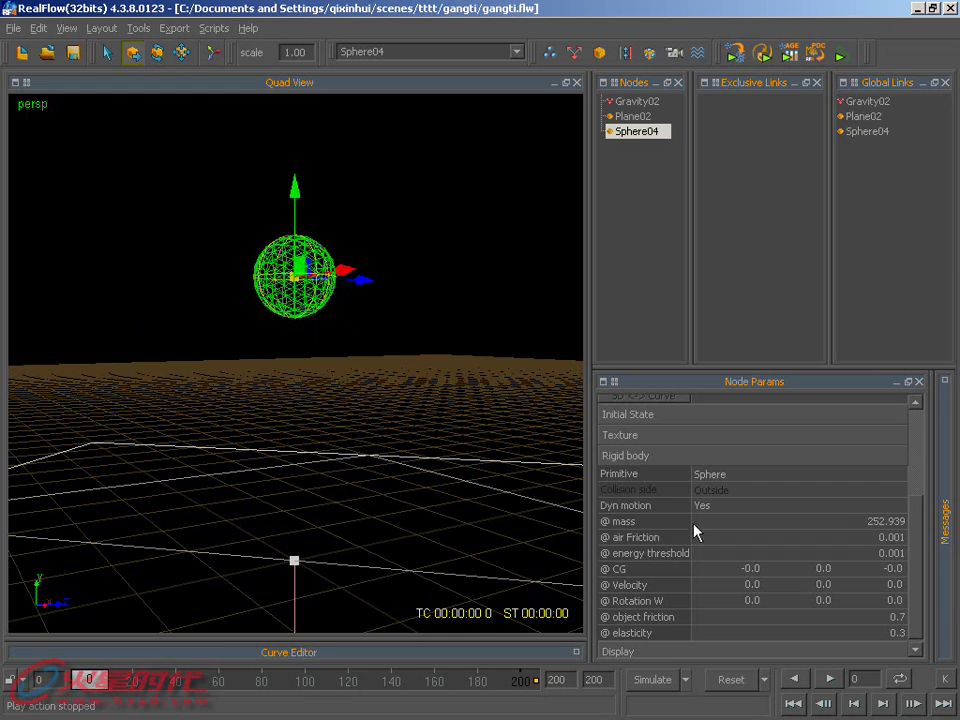
alt+drag(324, 485, 450, 577)
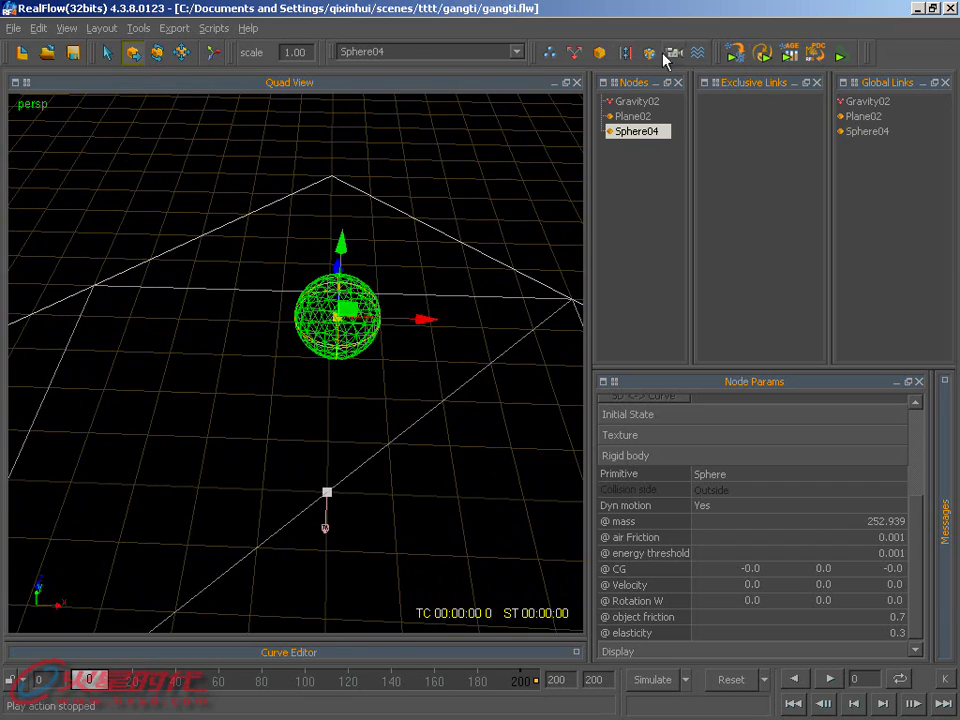
click(599, 51)
click(650, 82)
mouse_move(420, 400)
alt+mouse_down()
mouse_move(377, 443)
mouse_move(430, 417)
mouse_move(511, 399)
mouse_move(467, 399)
mouse_move(358, 366)
mouse_move(318, 300)
alt+mouse_up()
Set Sphere04's Z velocity to 3
click(318, 300)
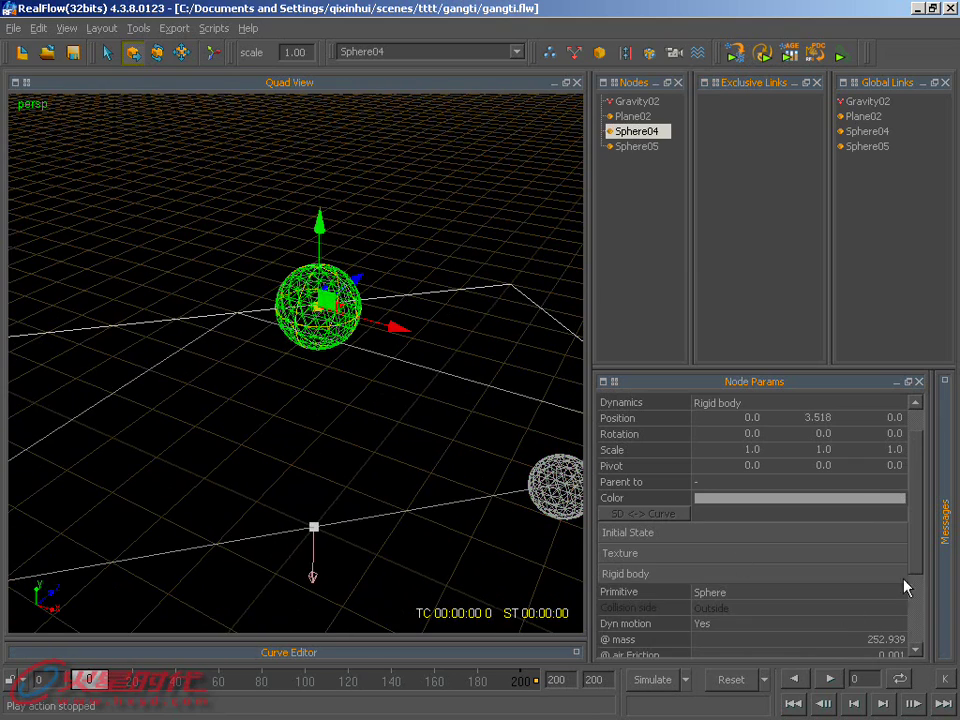
scroll(912, 608, down, 3)
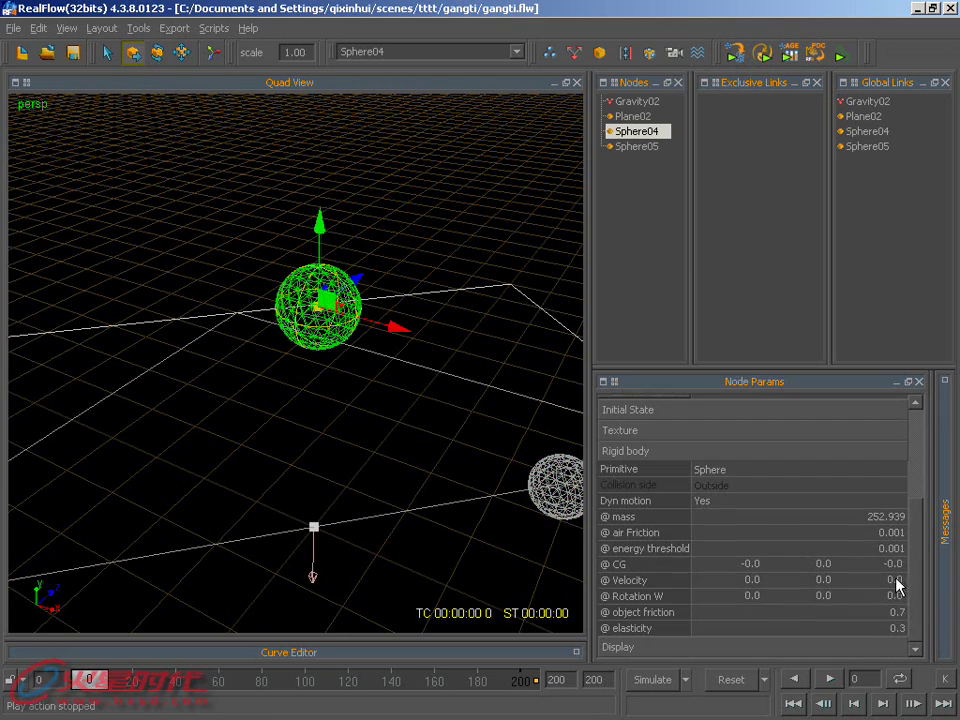
double_click(898, 578)
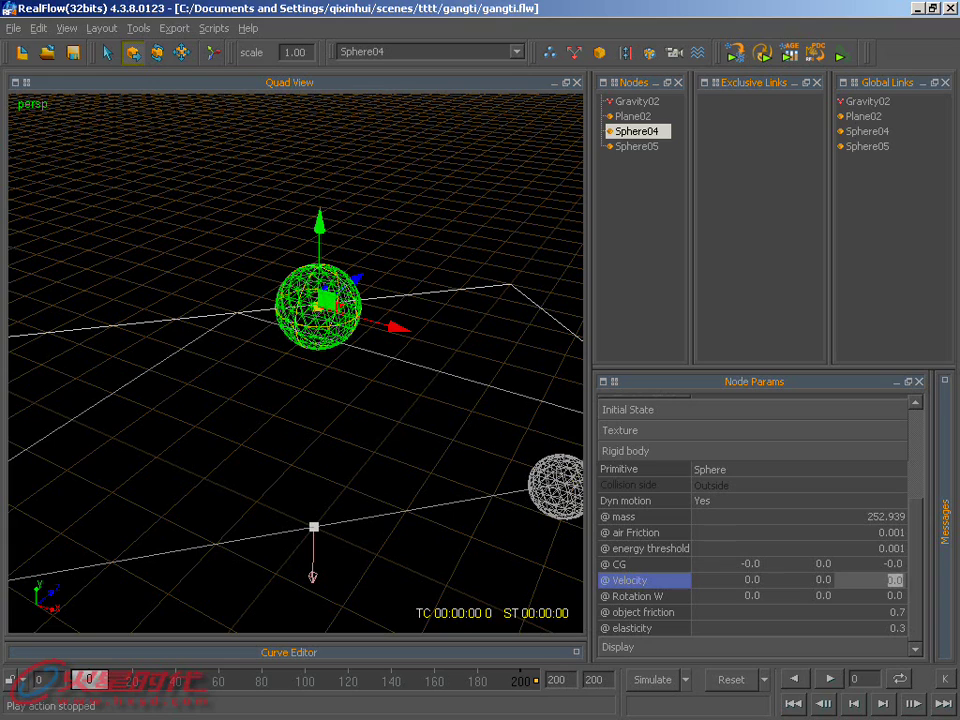
text(3)
key(Return)
Simulate to frame 55 as Sphere04 moves toward Sphere05
mouse_move(473, 596)
alt+mouse_down()
mouse_move(433, 538)
mouse_move(327, 437)
mouse_move(370, 345)
alt+mouse_up()
click(372, 345)
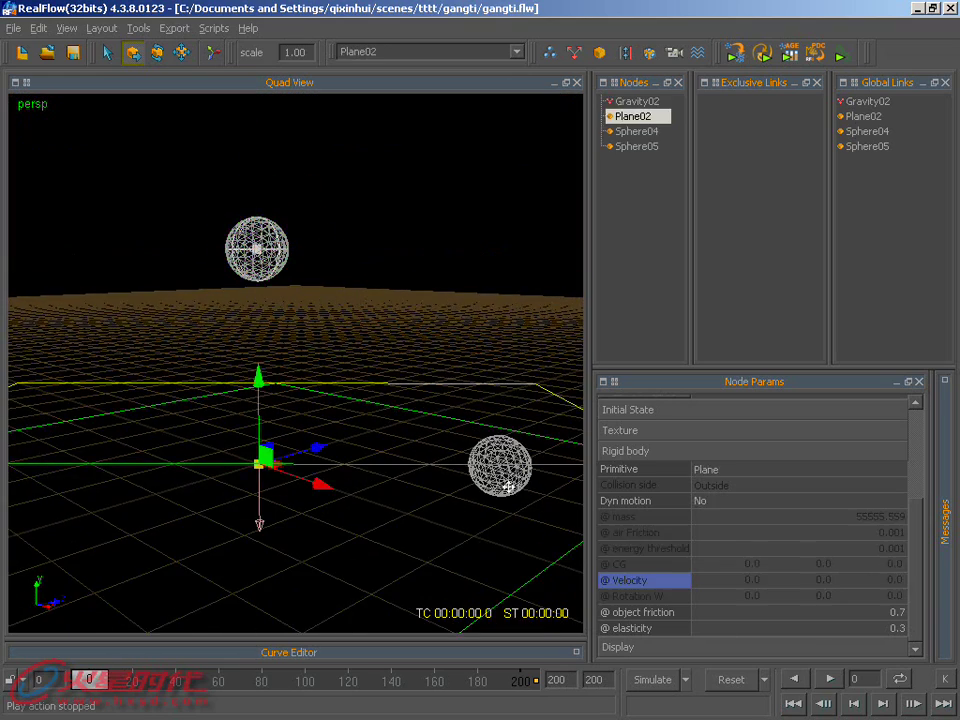
click(645, 684)
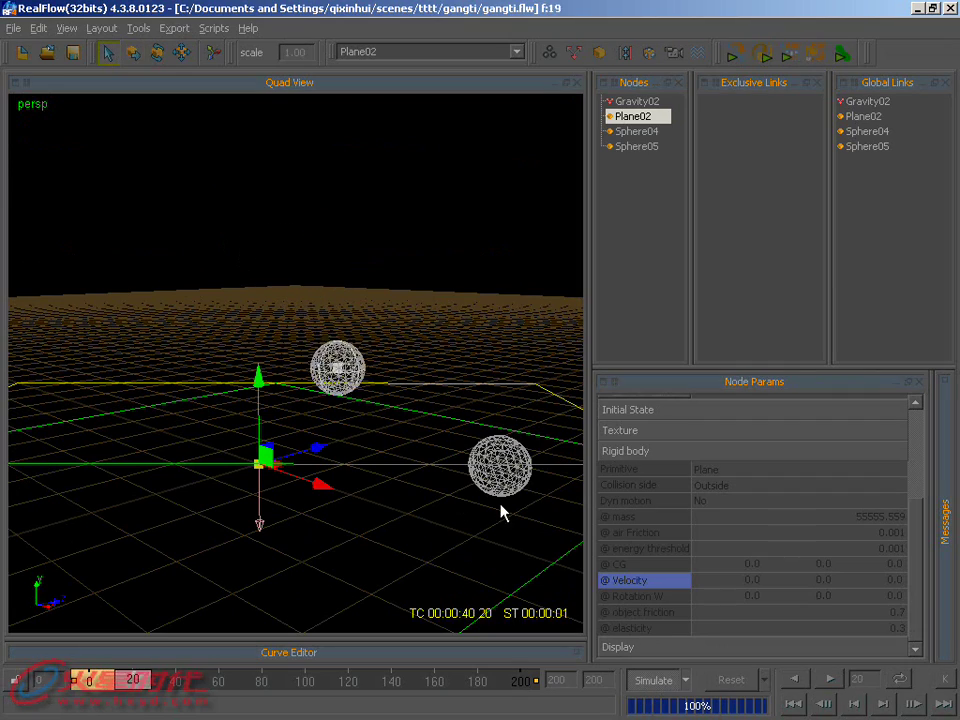
mouse_move(497, 512)
alt+mouse_down()
mouse_move(491, 521)
mouse_move(512, 570)
alt+mouse_up()
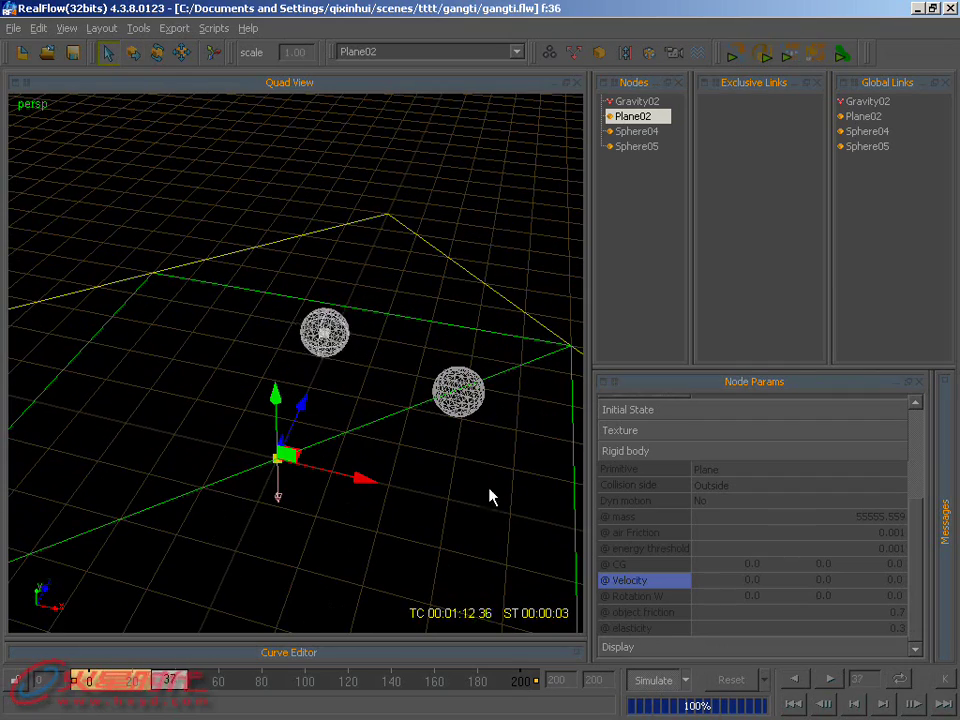
click(440, 398)
mouse_move(450, 414)
alt+mouse_down()
mouse_move(480, 461)
mouse_move(478, 440)
alt+mouse_up()
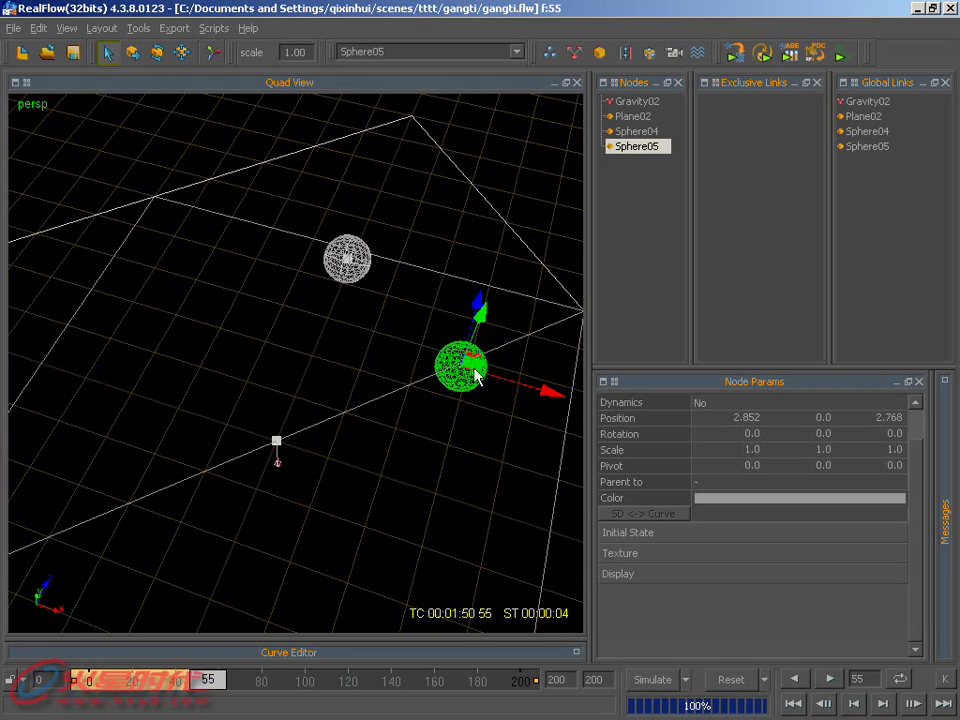
Move Sphere05 into Sphere04's path and reset the simulation
click(132, 52)
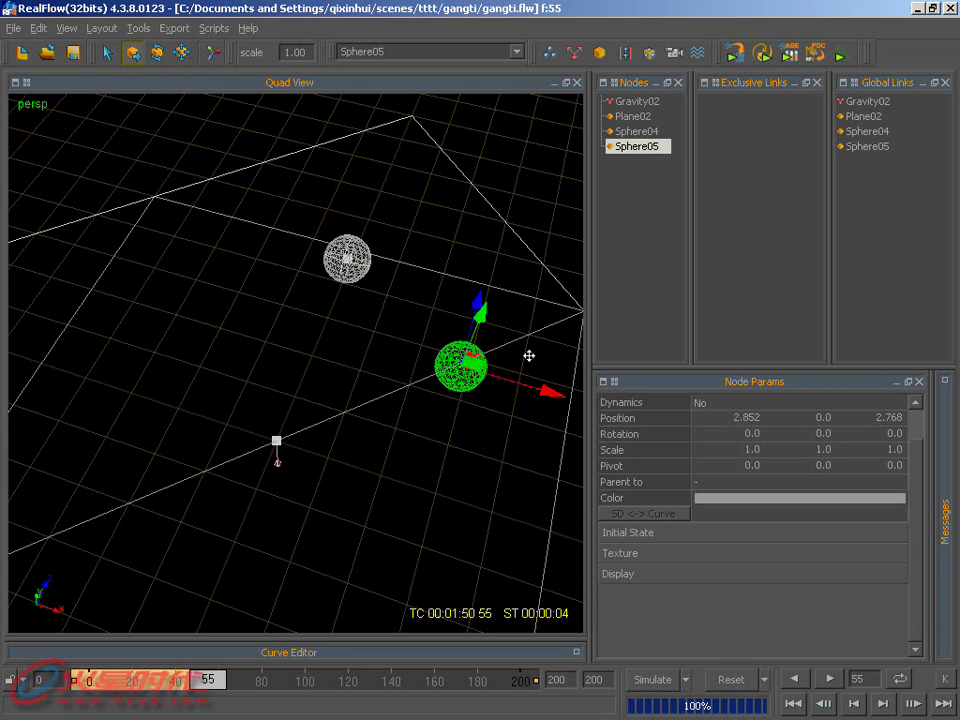
mouse_move(464, 356)
mouse_down()
mouse_move(351, 309)
mouse_move(287, 386)
mouse_move(199, 339)
mouse_move(204, 452)
mouse_move(358, 392)
mouse_move(420, 350)
mouse_up()
click(728, 680)
click(423, 380)
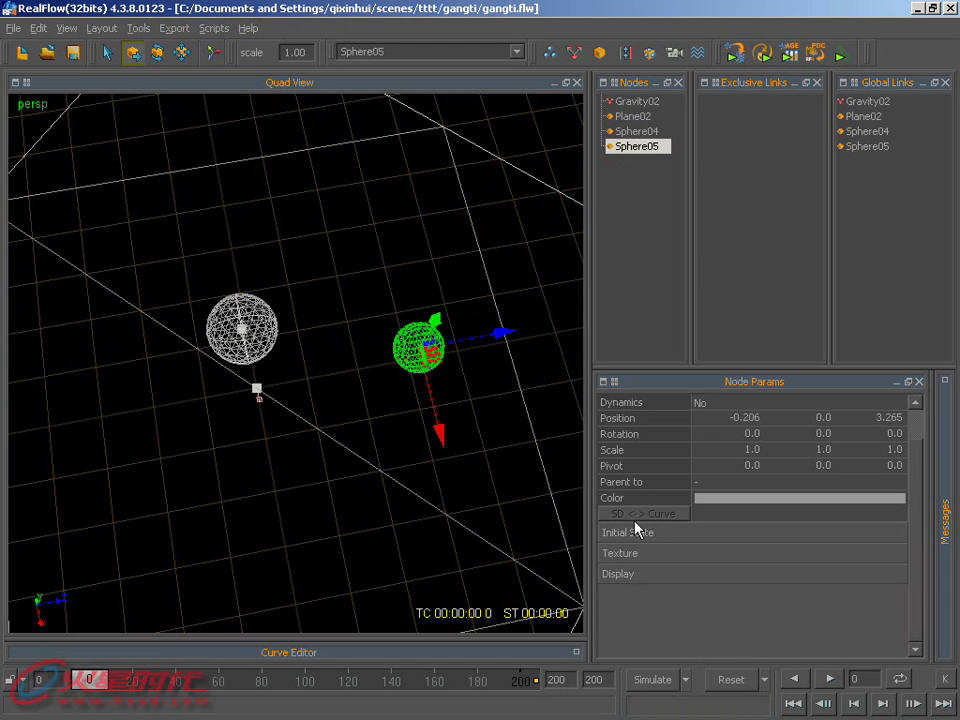
Make Sphere05 a rigid body with mass 5000
click(705, 403)
click(713, 434)
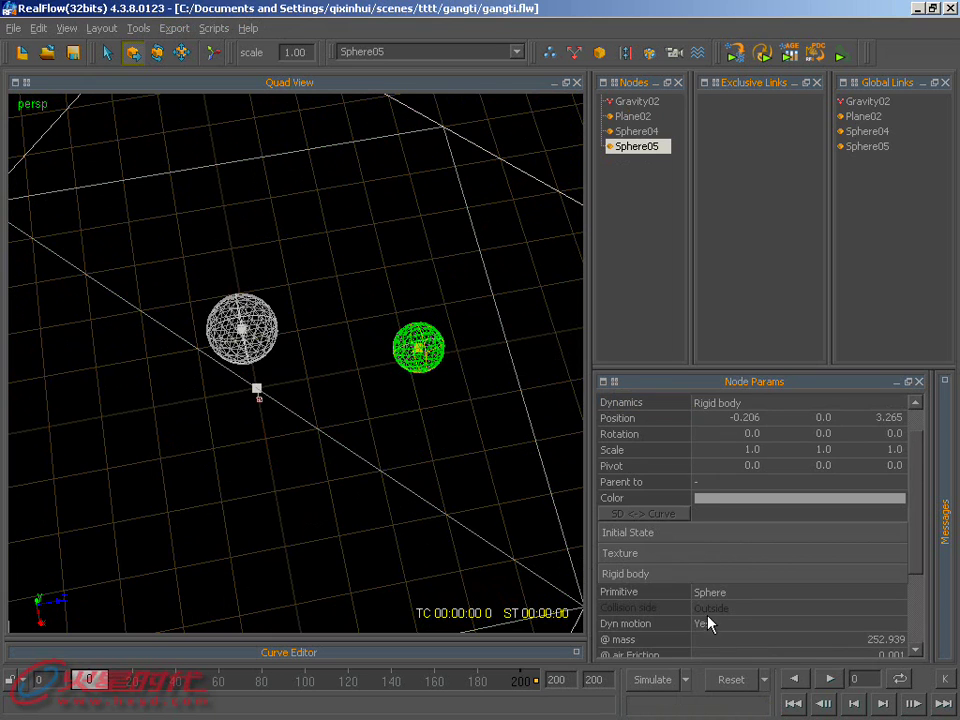
click(880, 640)
text(5000)
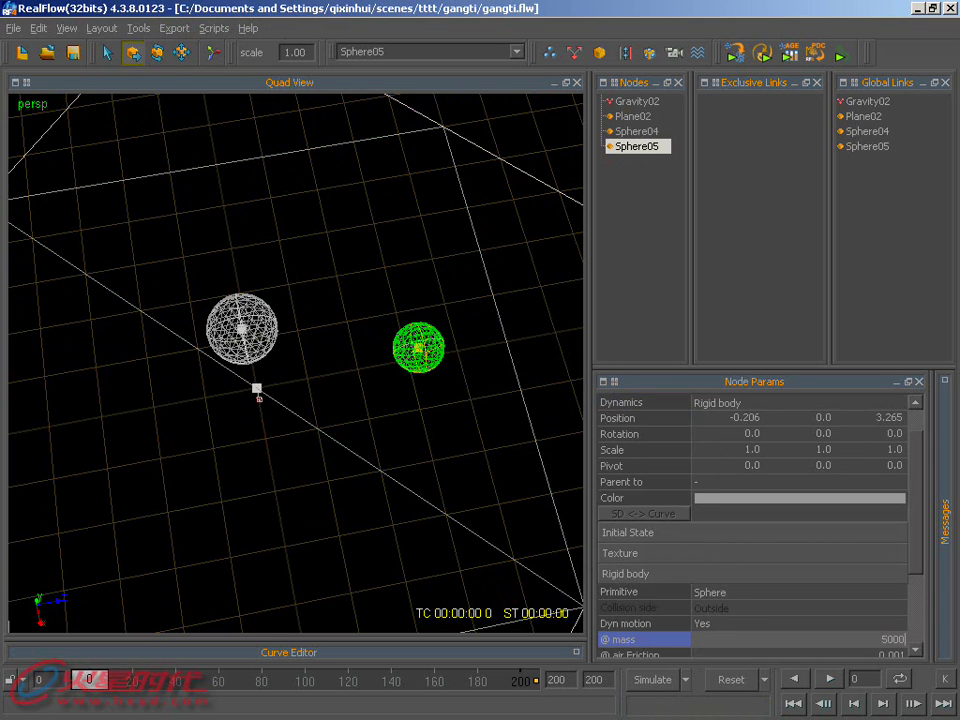
key(Return)
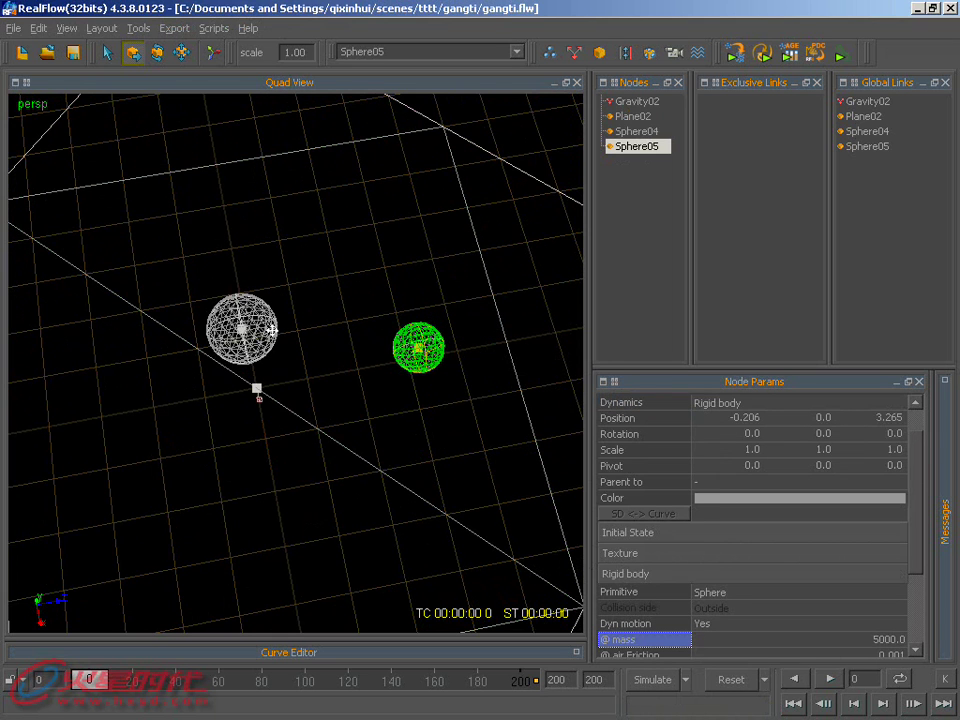
Lower Sphere04's mass to 50
click(195, 261)
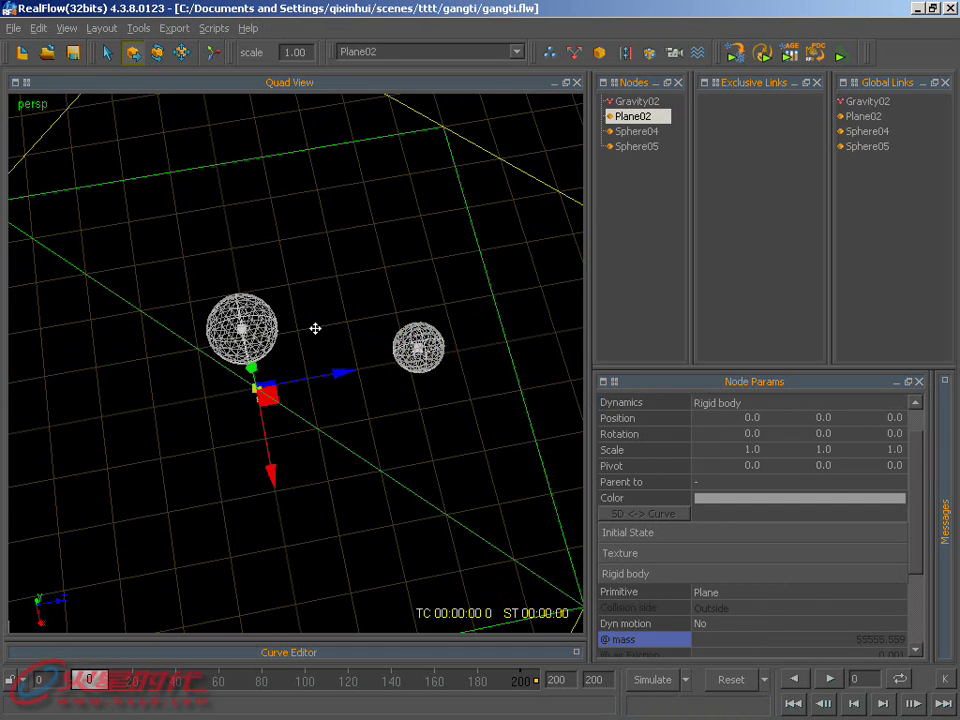
click(255, 325)
double_click(874, 640)
text(50)
key(Return)
Run the collision simulation briefly, then stop and reset it
click(653, 680)
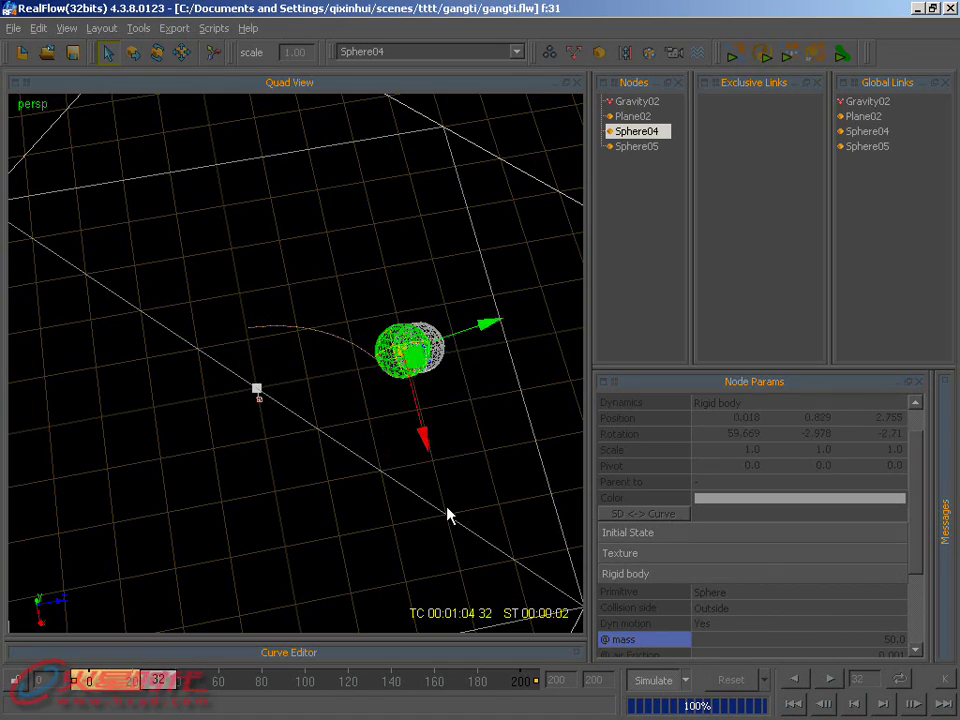
mouse_move(414, 484)
alt+mouse_down()
mouse_move(448, 392)
mouse_move(583, 701)
alt+mouse_up()
alt+drag(369, 491, 369, 461)
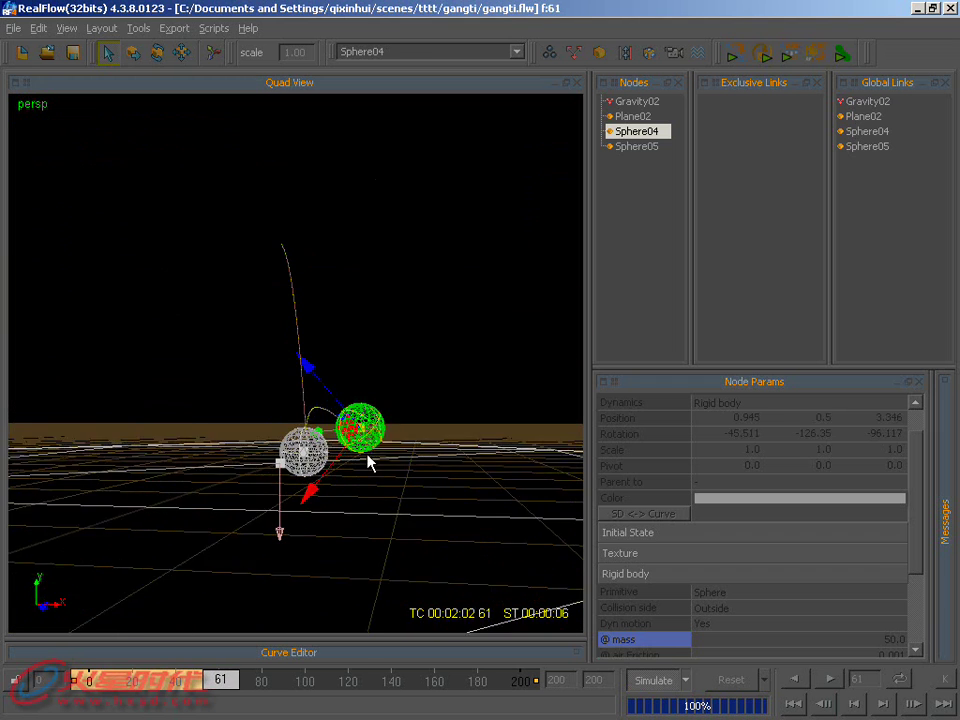
click(660, 686)
click(708, 683)
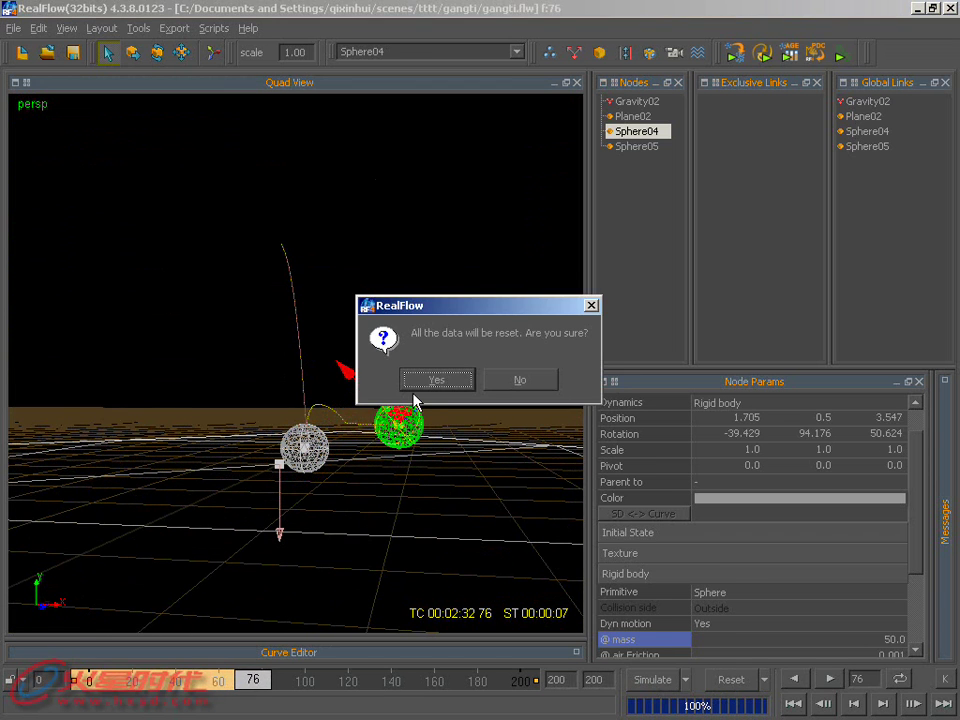
click(432, 380)
Raise Sphere05 to height 0.534, just above the plane
click(296, 440)
key(w)
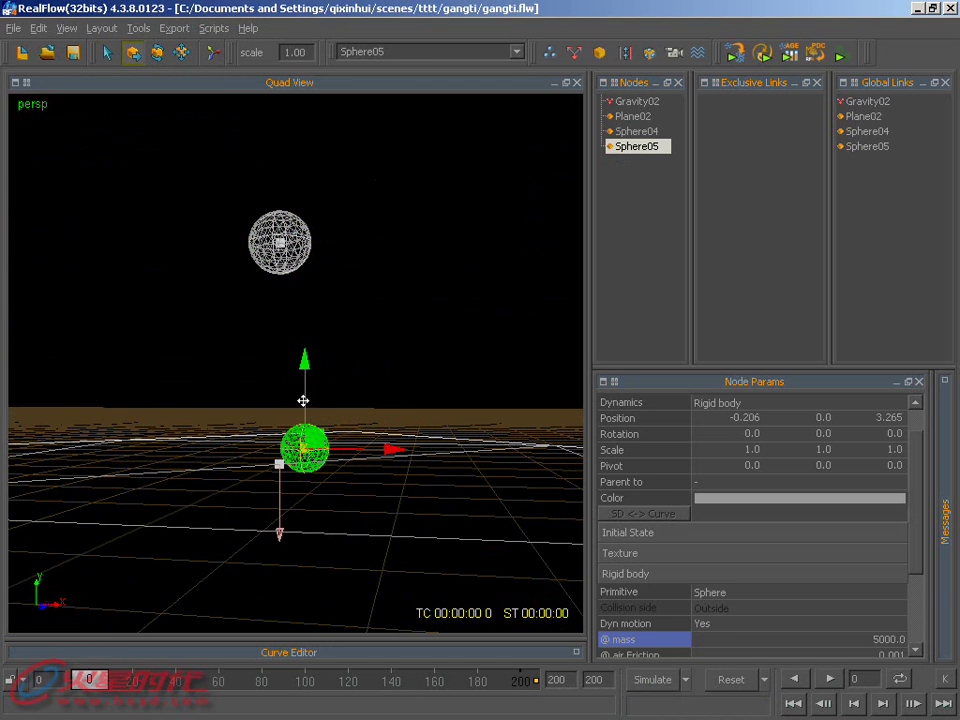
drag(302, 399, 302, 372)
key(space)
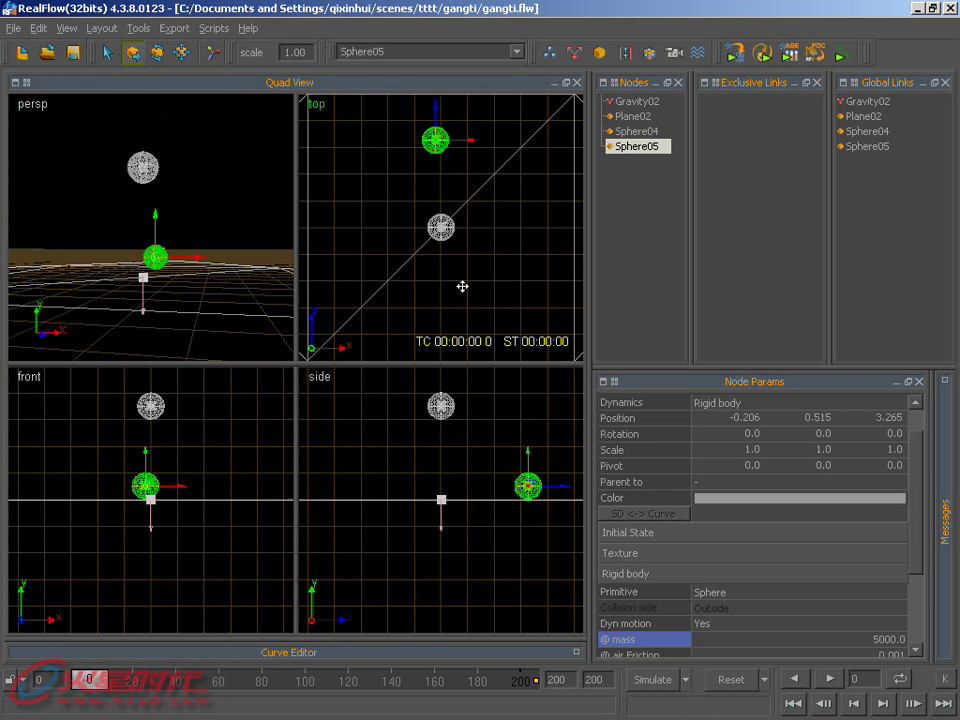
key(space)
scroll(270, 353, up, 3)
scroll(270, 353, up, 3)
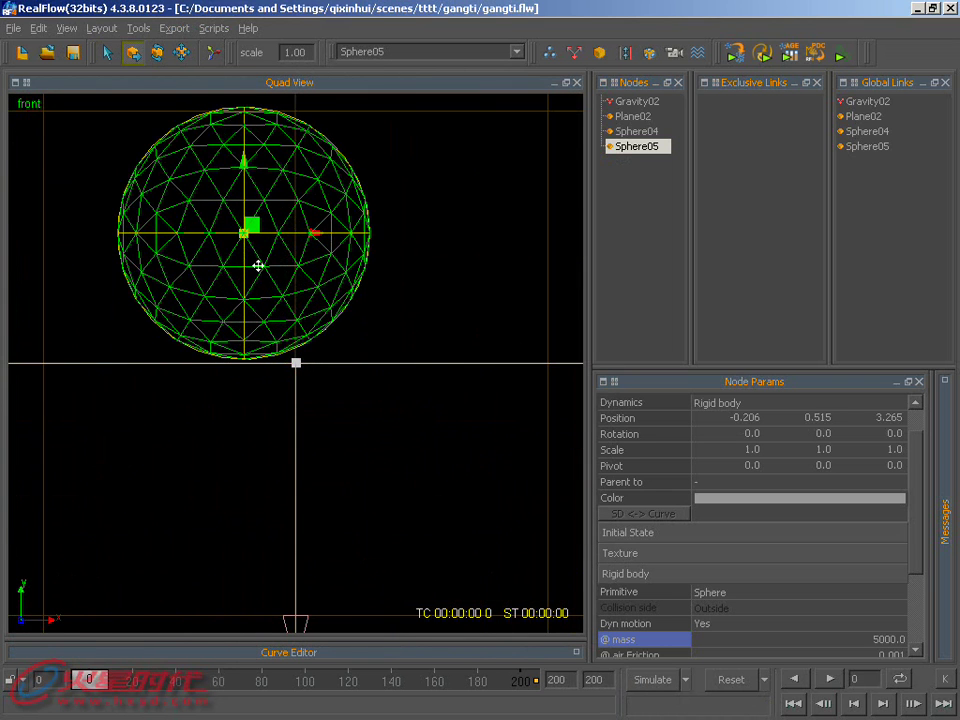
drag(242, 186, 244, 190)
key(space)
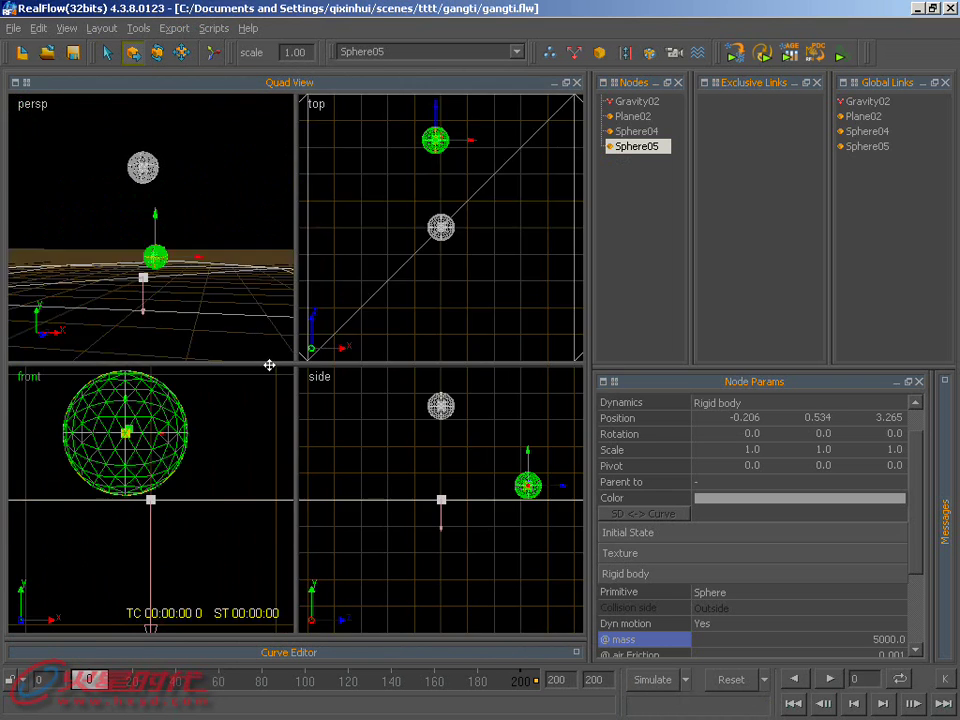
click(255, 330)
key(space)
mouse_move(255, 330)
alt+mouse_down()
mouse_move(347, 527)
mouse_move(299, 455)
mouse_move(378, 460)
alt+mouse_up()
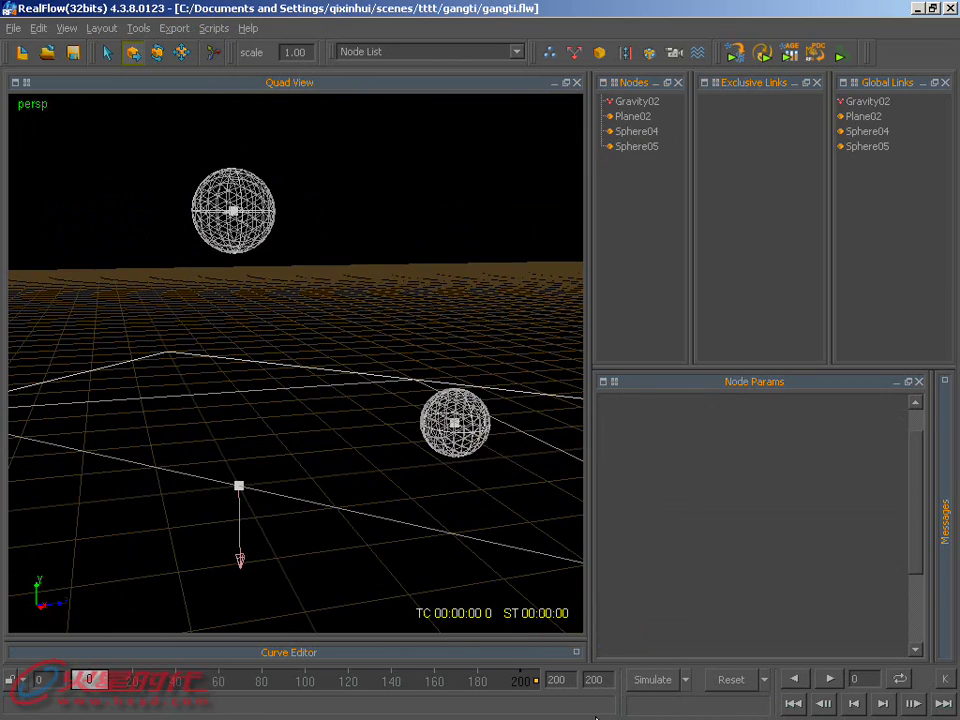
Rerun the simulation to frame 64 as the spheres collide and separate
click(653, 679)
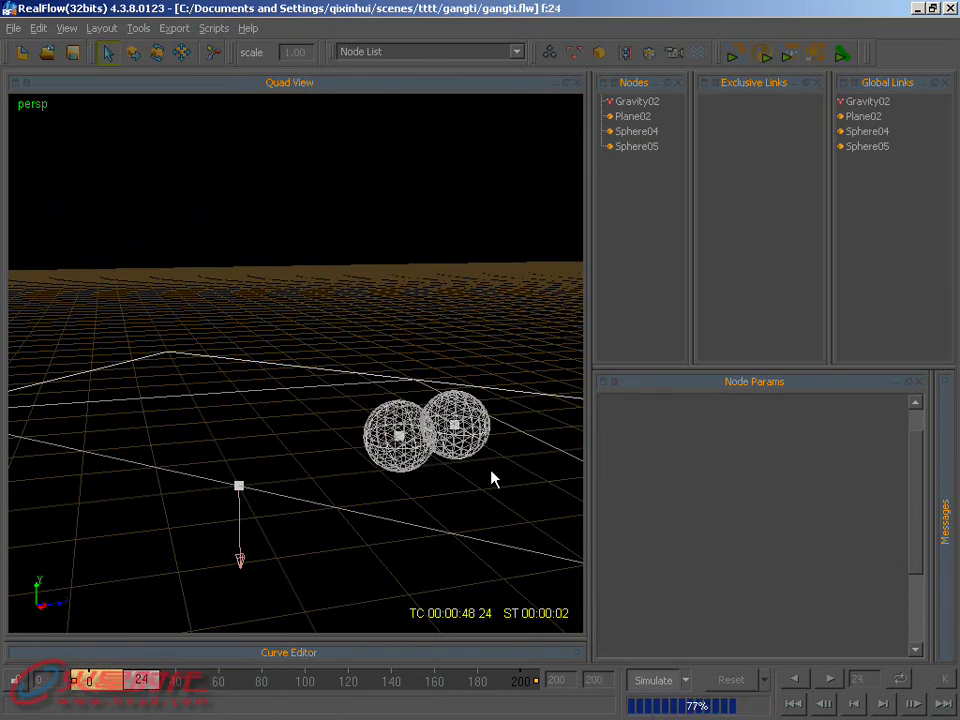
mouse_move(492, 476)
alt+mouse_down()
mouse_move(403, 495)
mouse_move(358, 462)
alt+mouse_up()
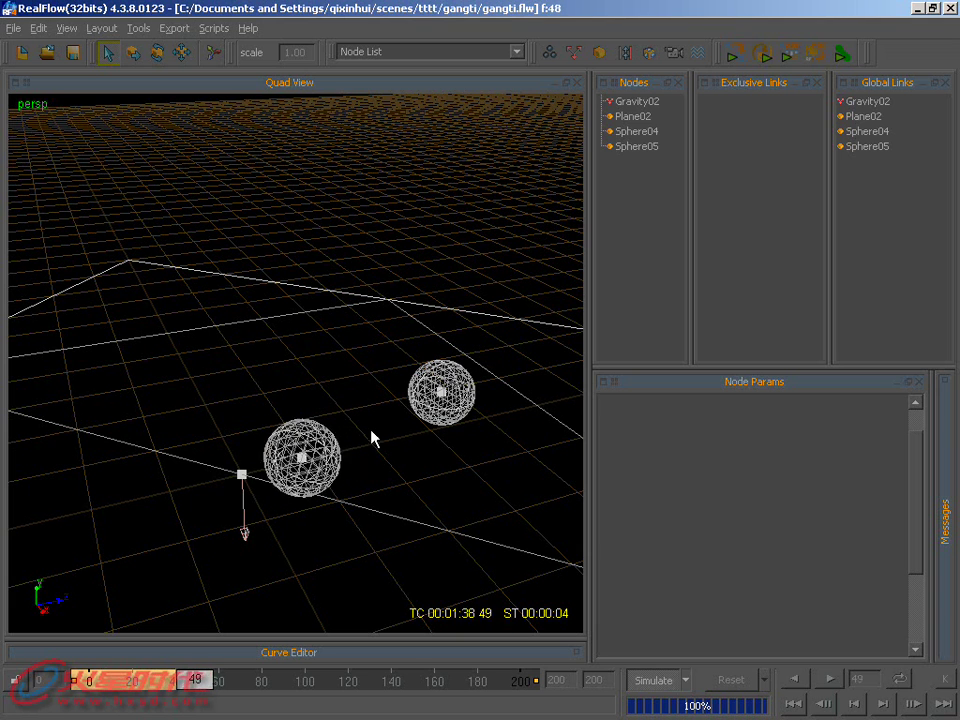
click(651, 680)
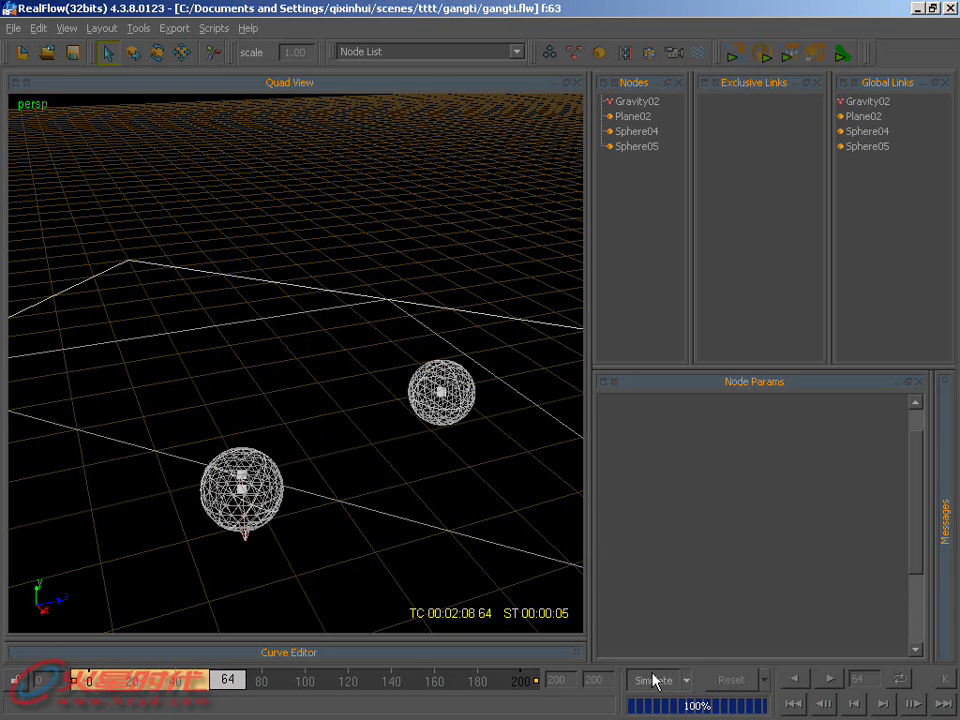
Set Sphere05's mass to 5
click(277, 478)
click(285, 472)
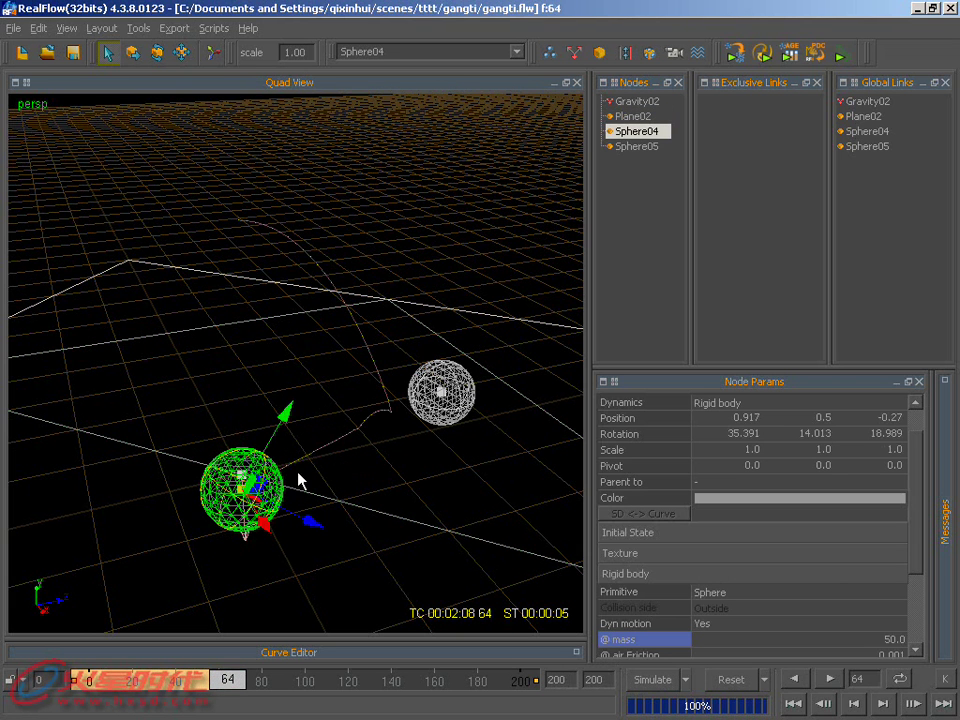
click(432, 414)
click(466, 396)
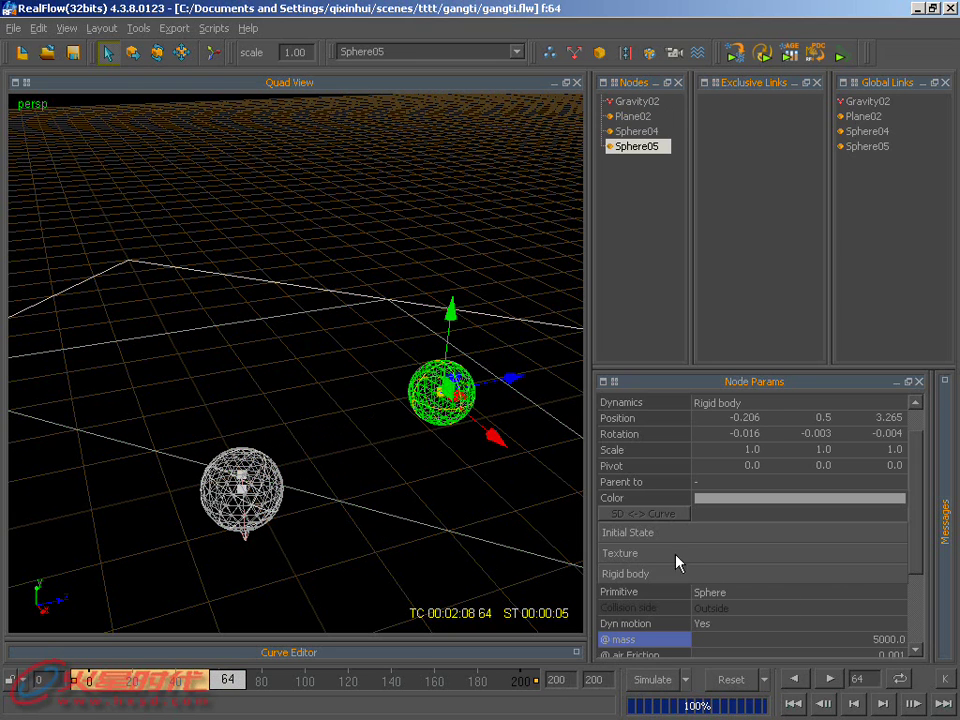
double_click(905, 640)
text(5)
key(Return)
Reset and simulate to frame 66, with Sphere05 knocked aside
click(735, 680)
click(463, 380)
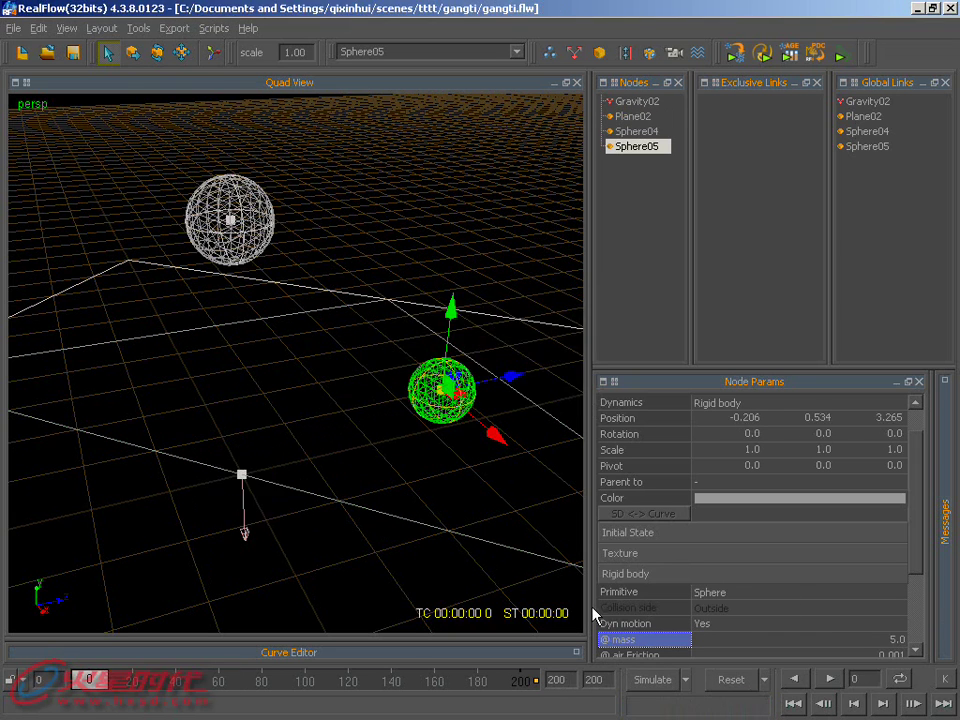
click(643, 680)
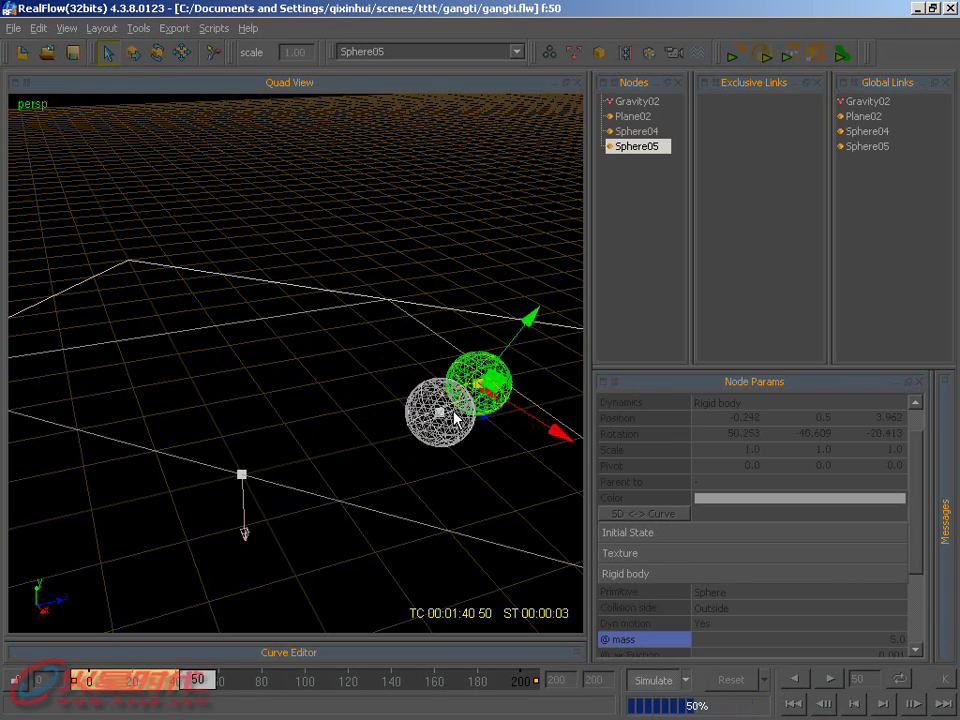
click(643, 680)
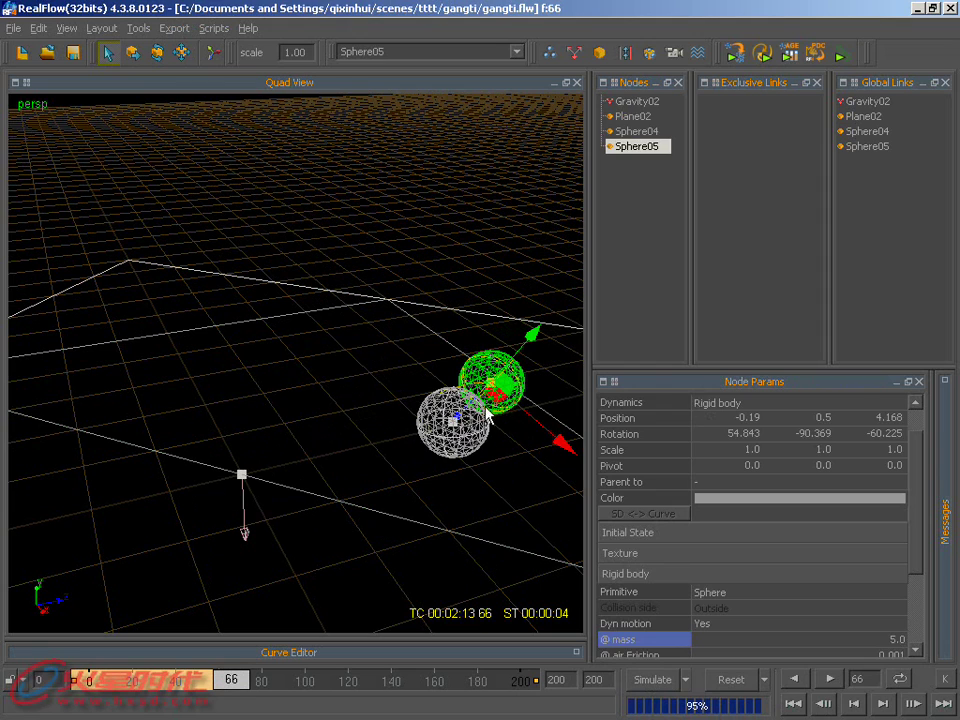
Reset the scene back to frame 0
click(469, 405)
click(497, 381)
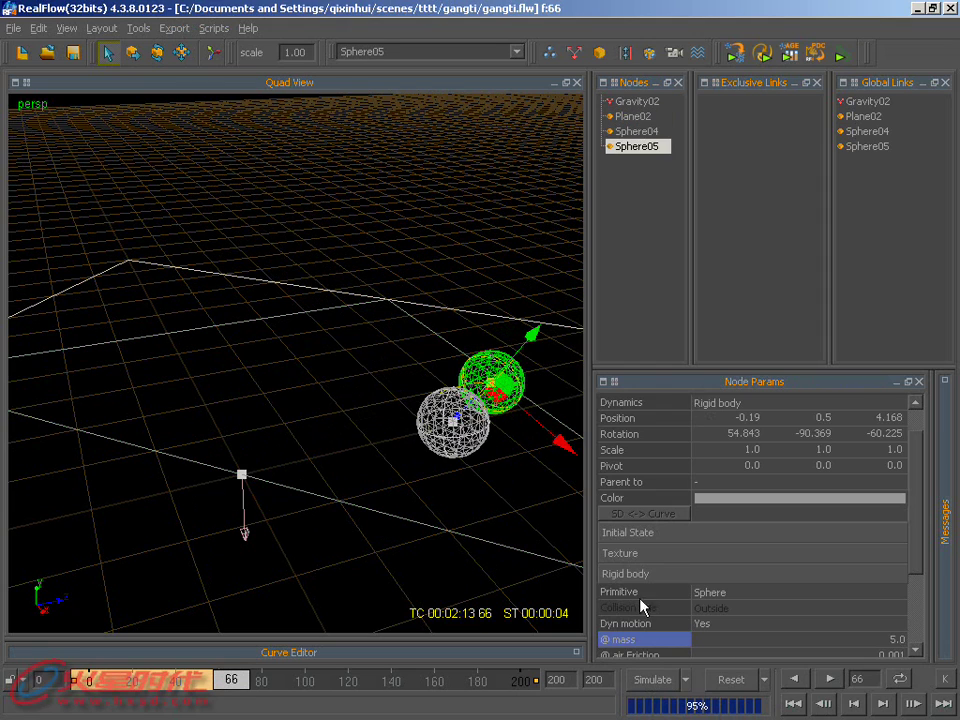
click(731, 680)
click(428, 379)
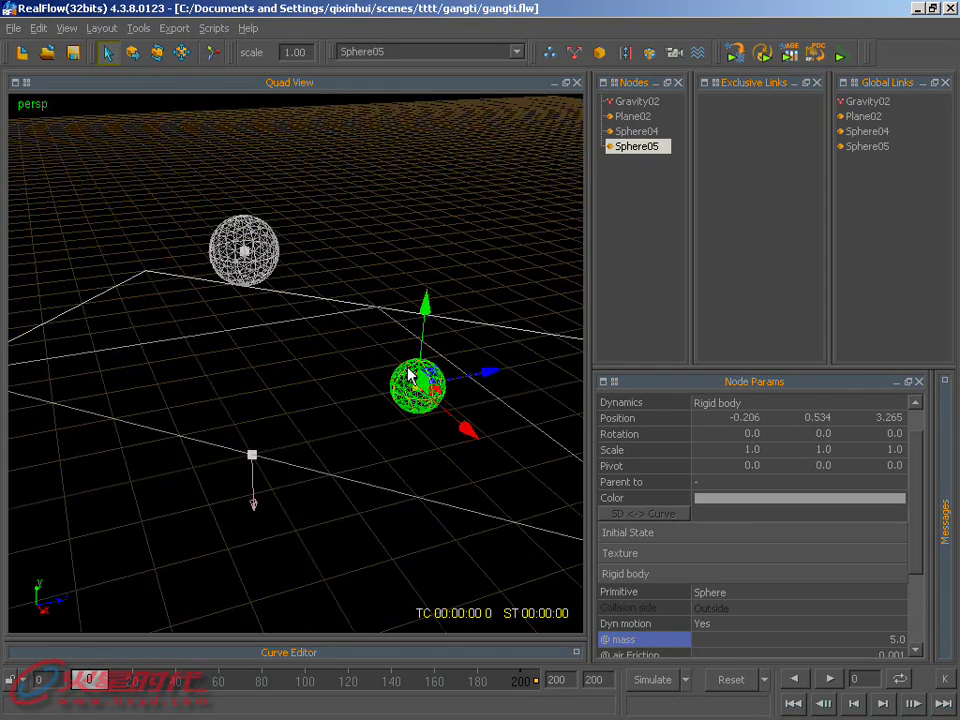
Select Plane02, focus its Plane Primitive parameter, and open the F1 help
mouse_move(410, 381)
alt+mouse_down()
mouse_move(405, 347)
mouse_move(398, 356)
alt+mouse_up()
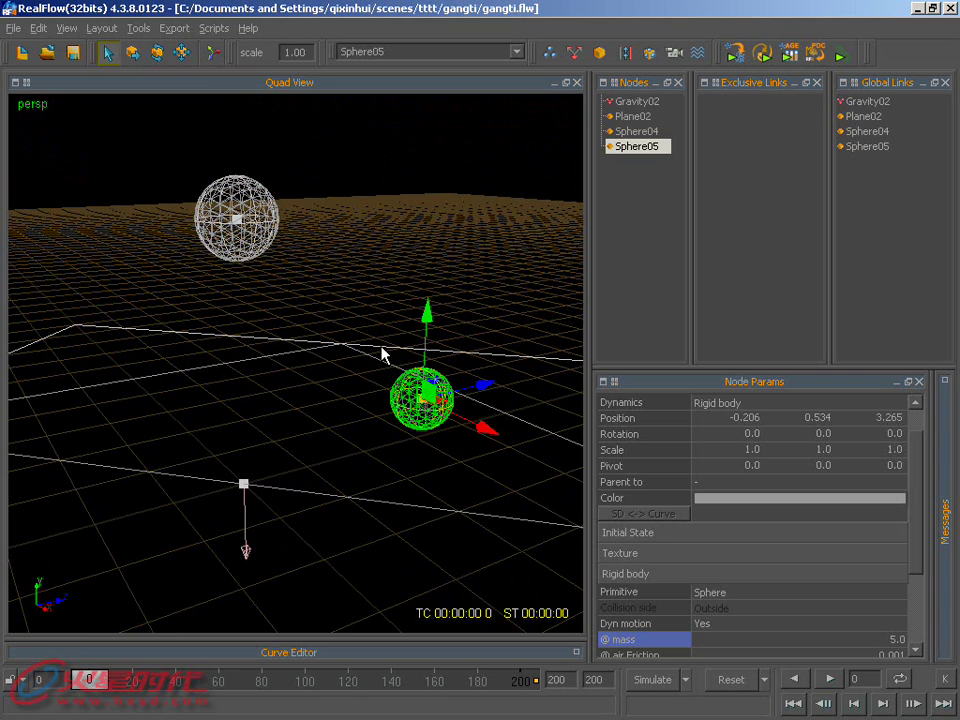
click(378, 347)
click(392, 328)
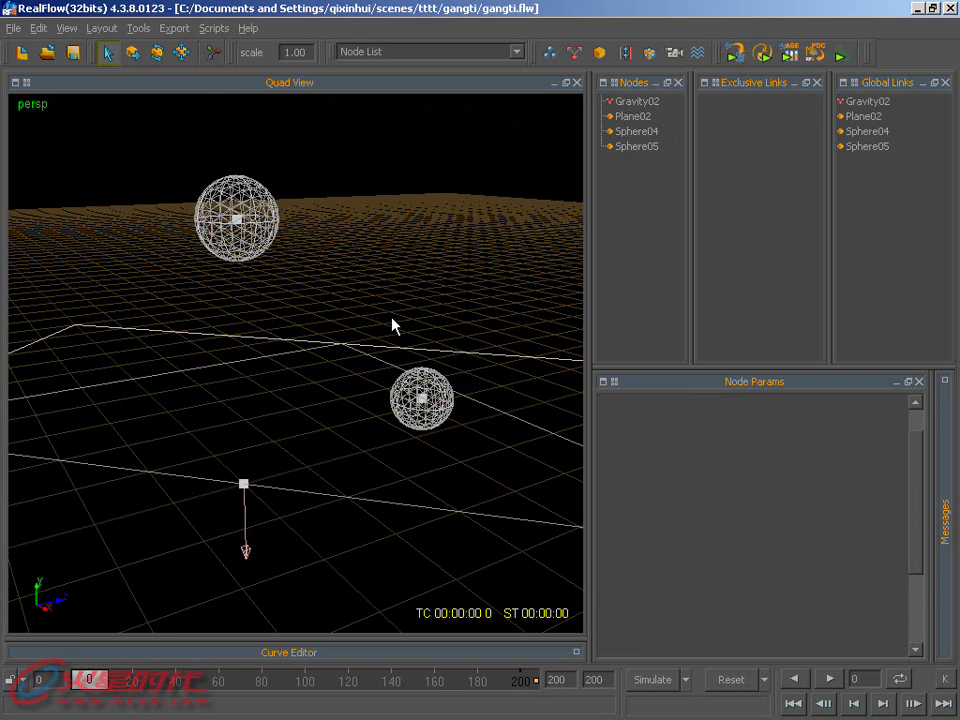
click(403, 380)
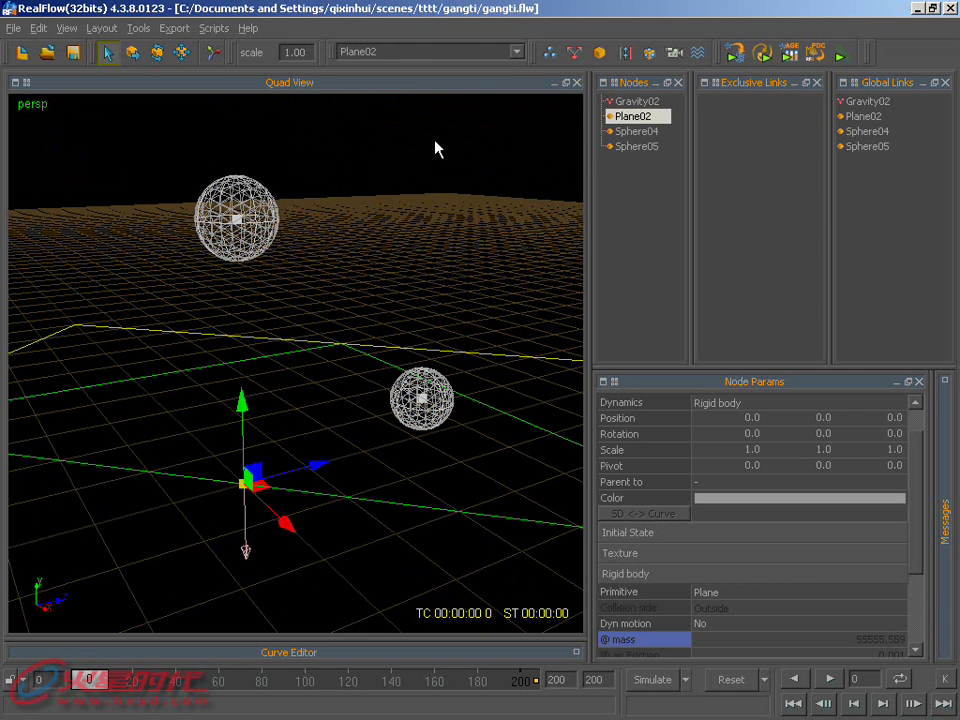
click(633, 596)
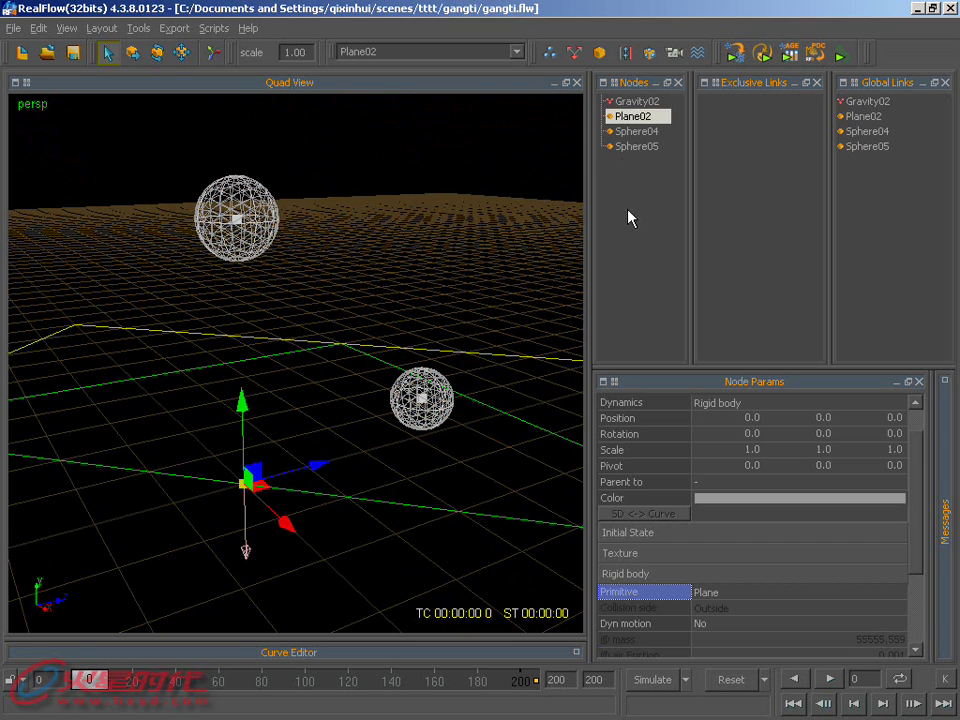
key(F1)
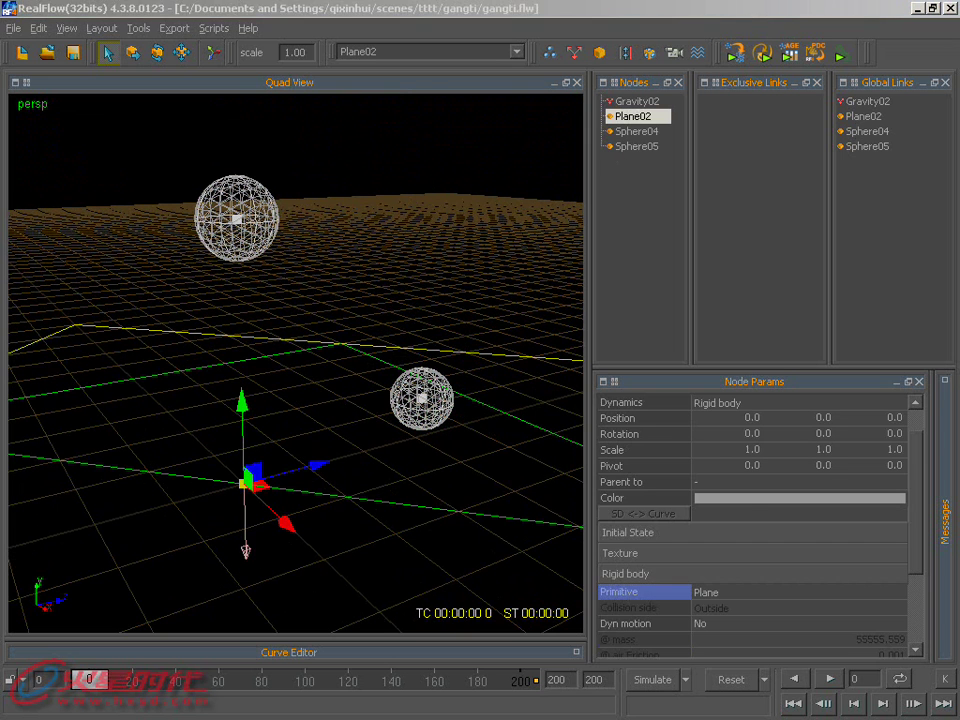
Search Help for 'primitive', read the objects page down to Collision side, then minimize Help
drag(124, 140, 7, 146)
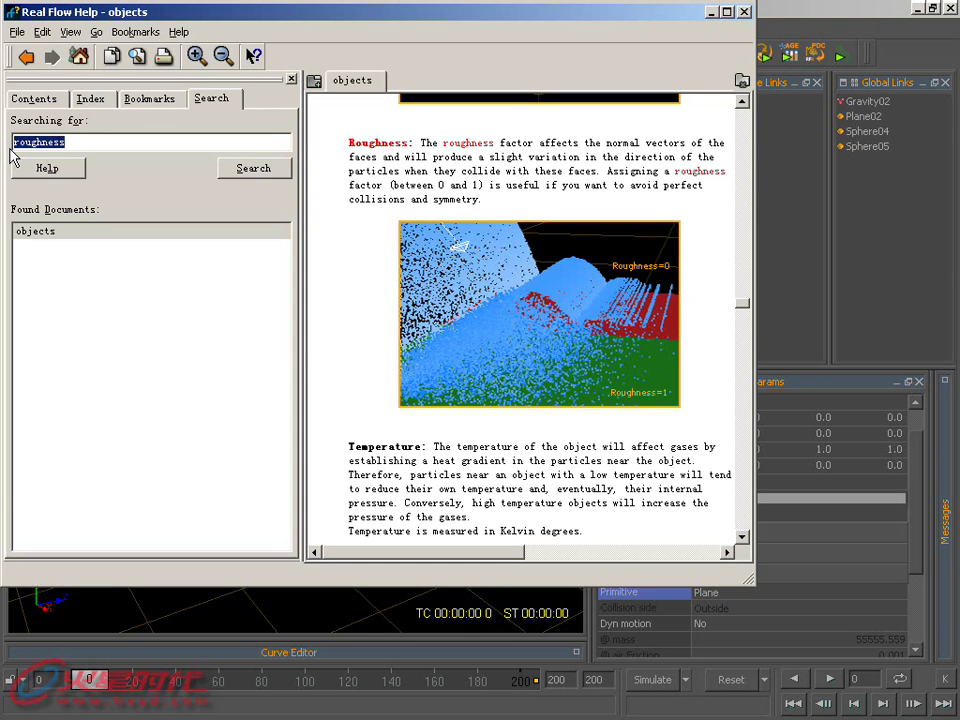
text(pri)
text(mitive)
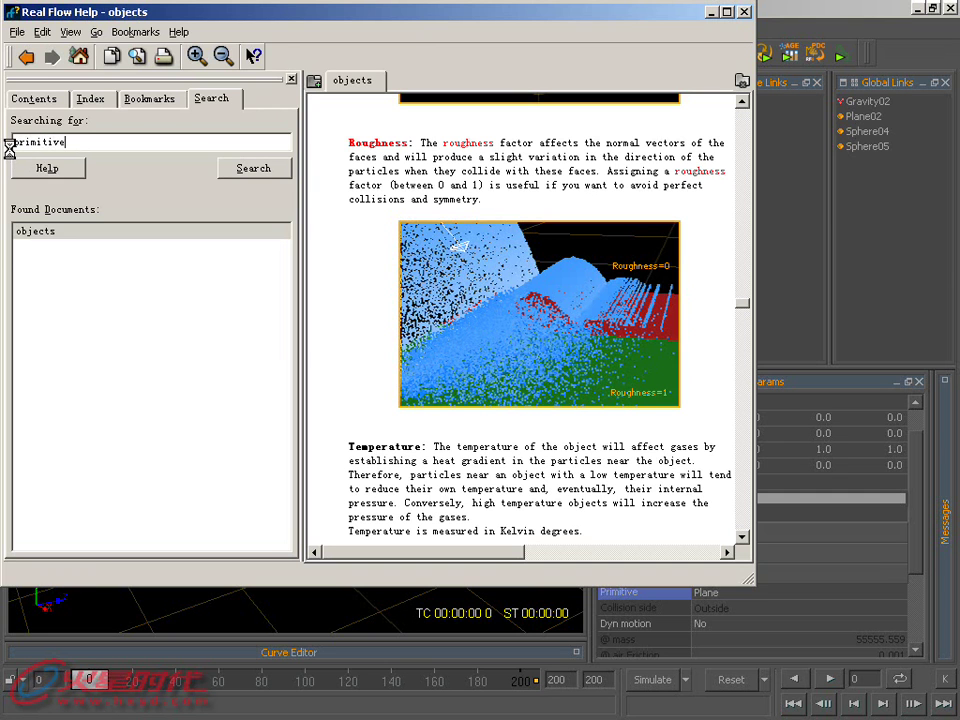
key(Return)
click(40, 233)
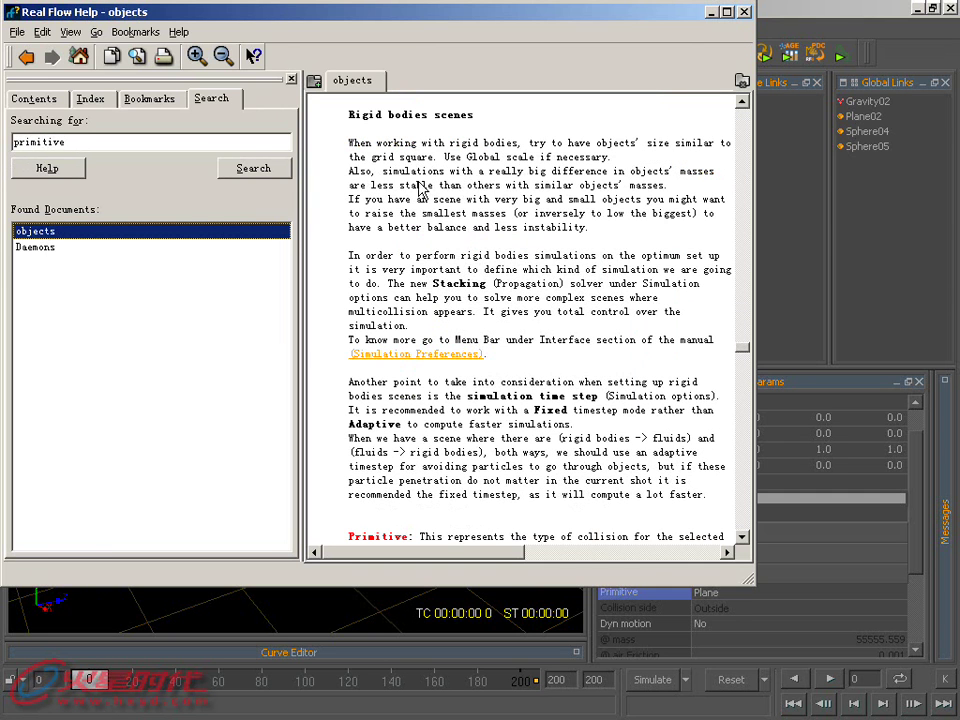
scroll(455, 320, down, 4)
scroll(450, 310, down, 3)
scroll(445, 298, down, 5)
scroll(445, 294, down, 5)
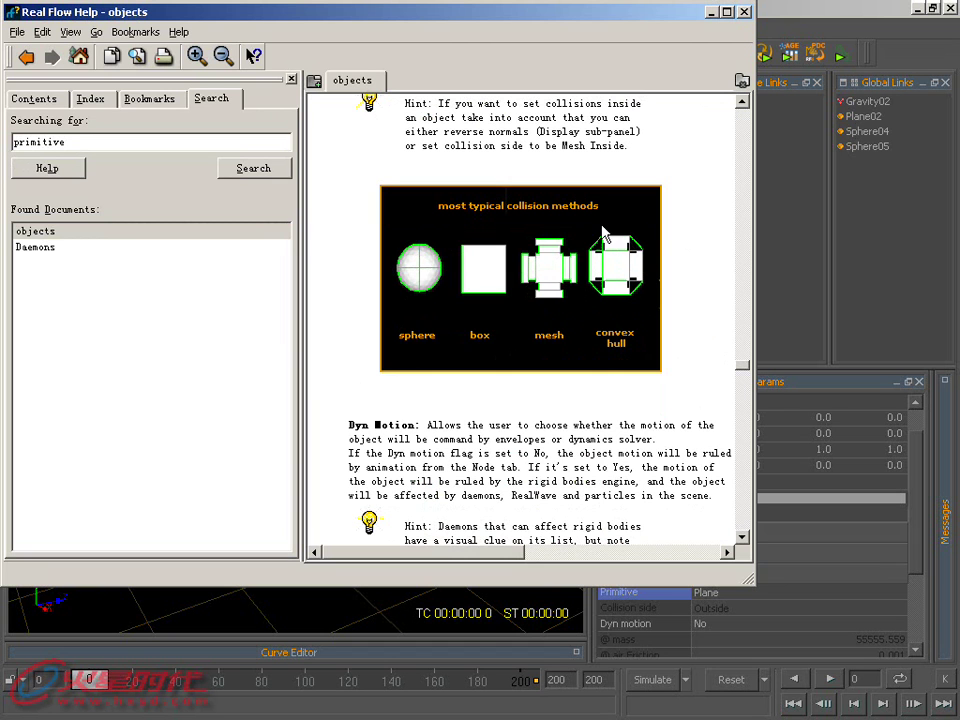
click(712, 12)
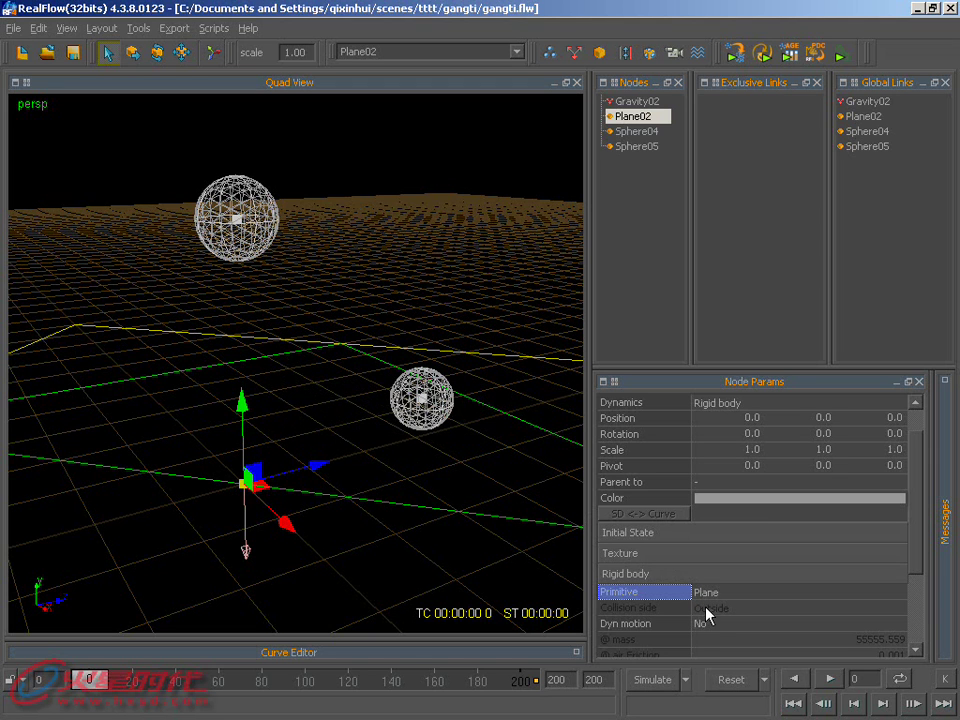
Select Sphere04 and set its collision primitive to Mesh, after briefly trying Convex Hull
scroll(916, 566, down, 1)
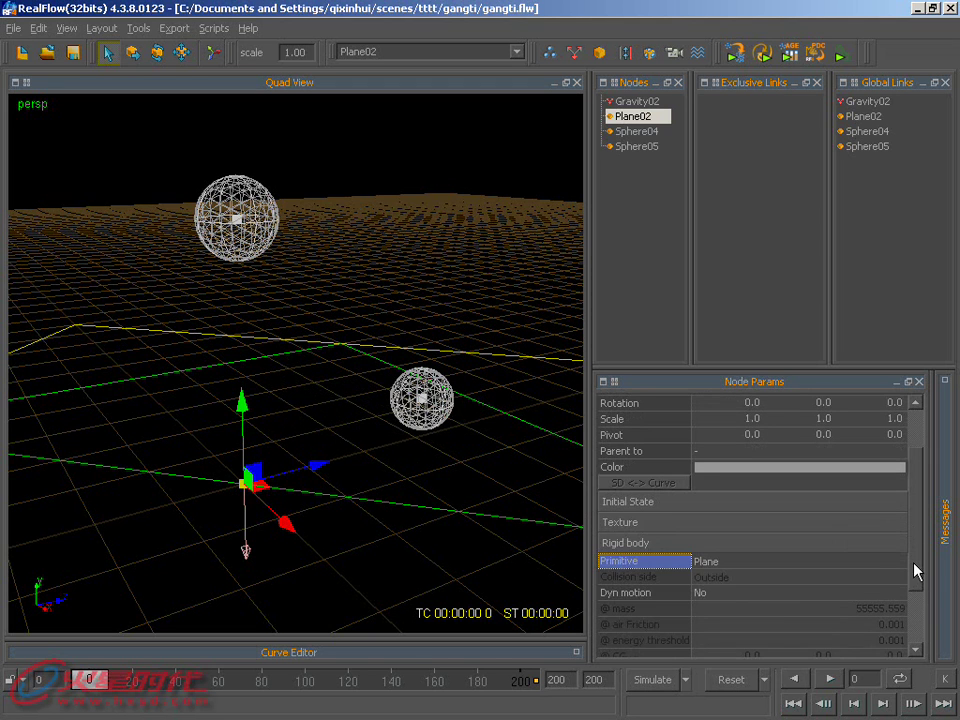
click(236, 214)
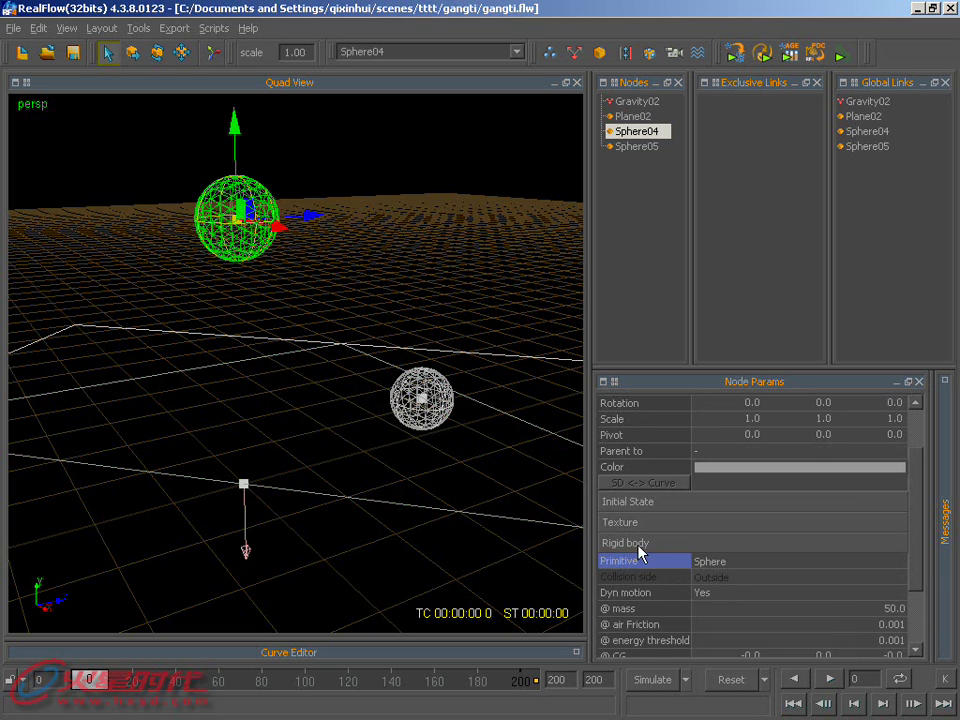
click(705, 561)
click(710, 626)
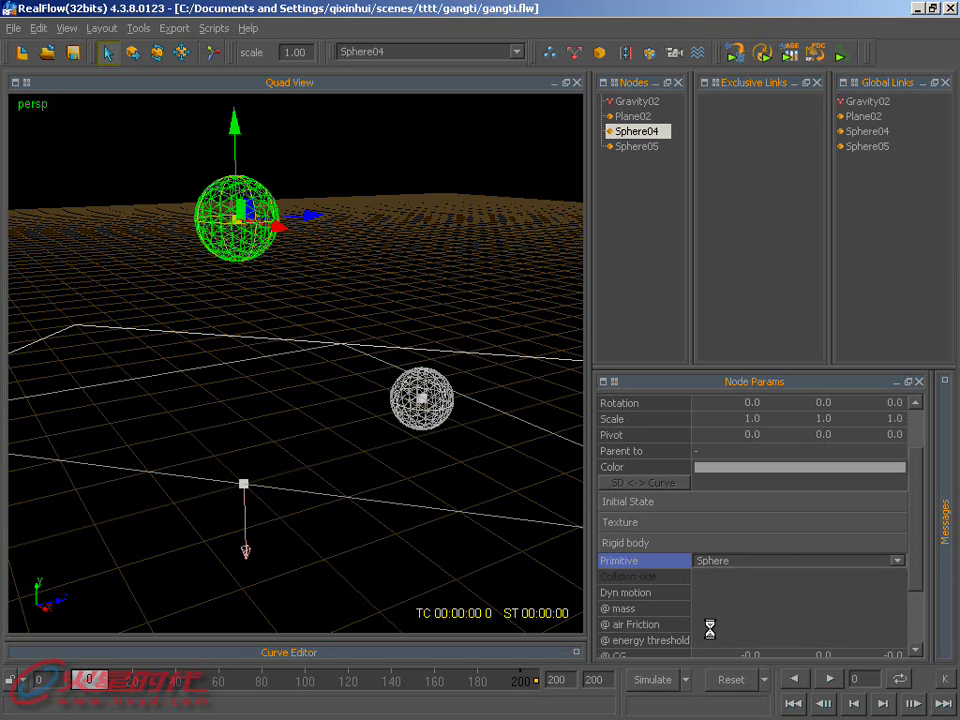
click(705, 561)
click(717, 636)
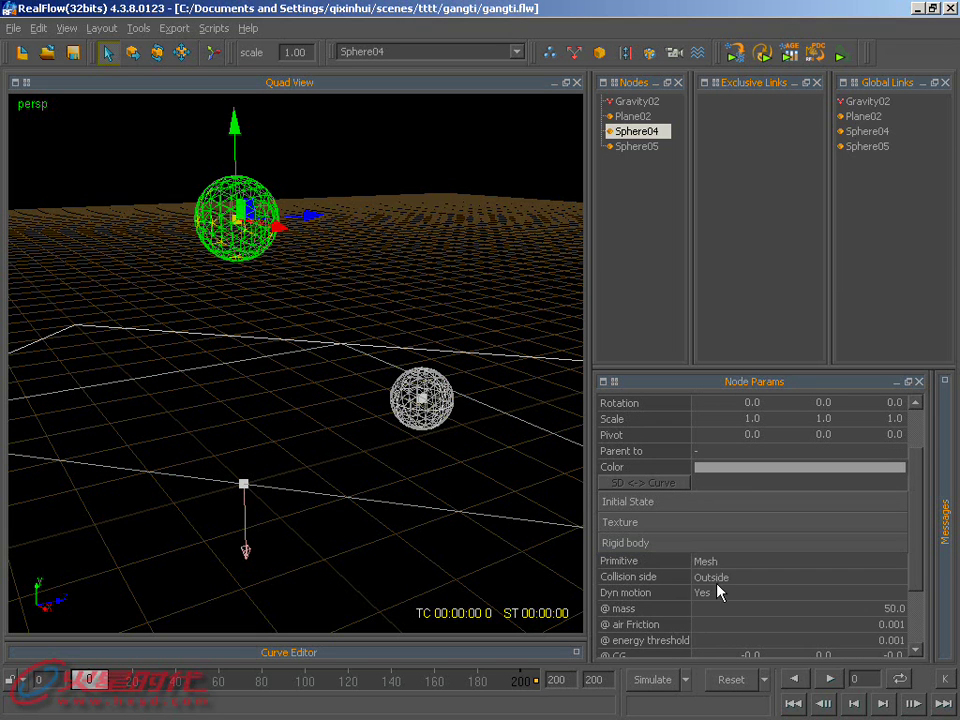
Try collision side Inside, then set it back to Outside
click(717, 582)
click(720, 606)
click(719, 582)
click(713, 593)
double_click(716, 593)
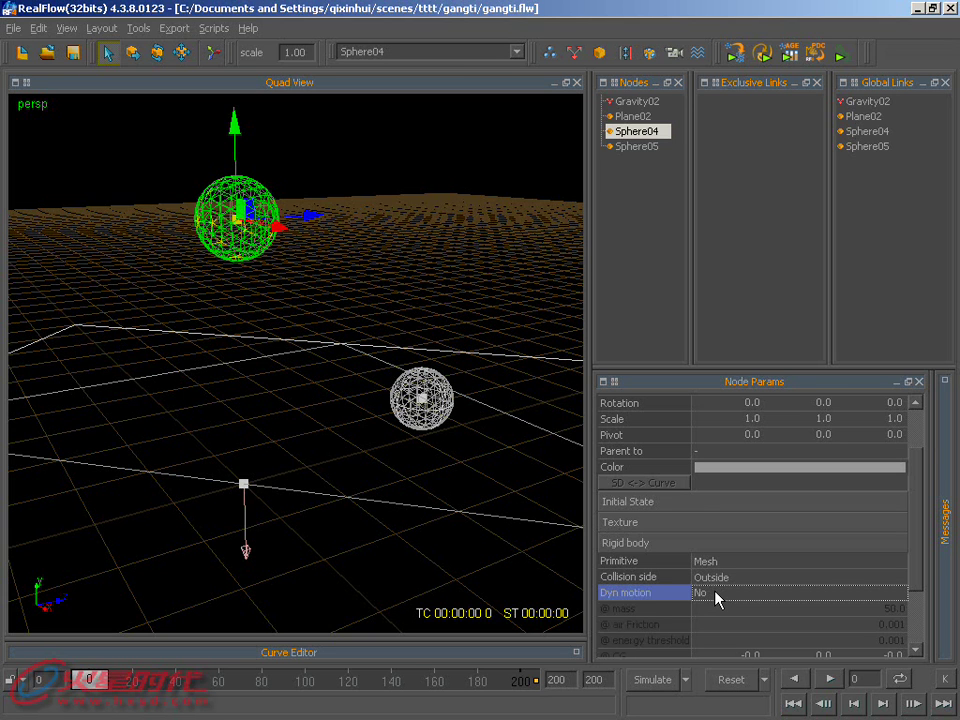
double_click(716, 592)
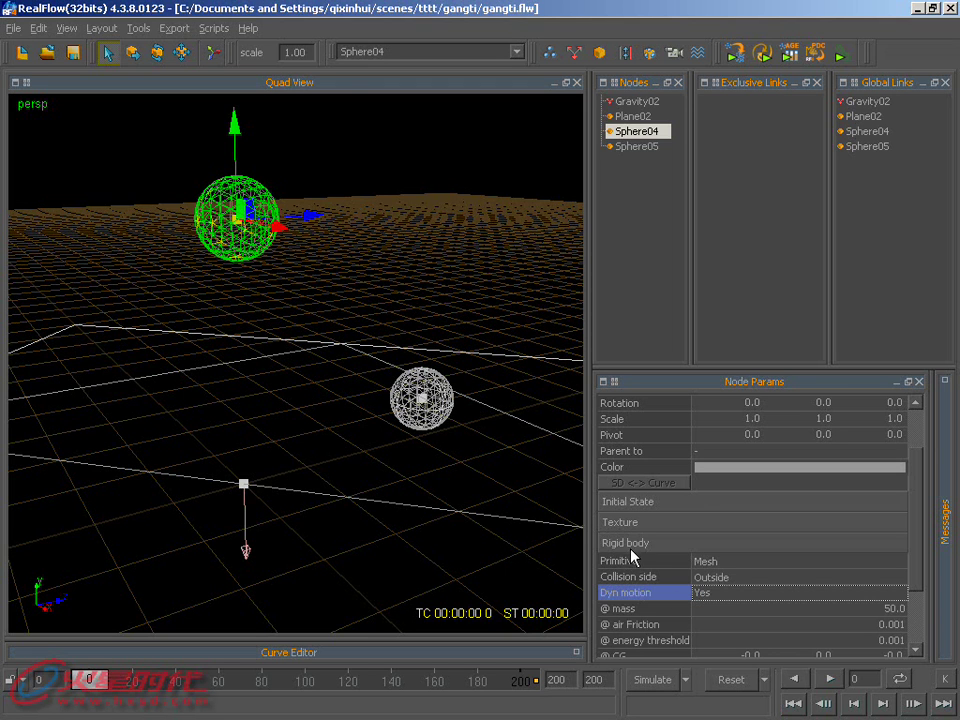
double_click(701, 598)
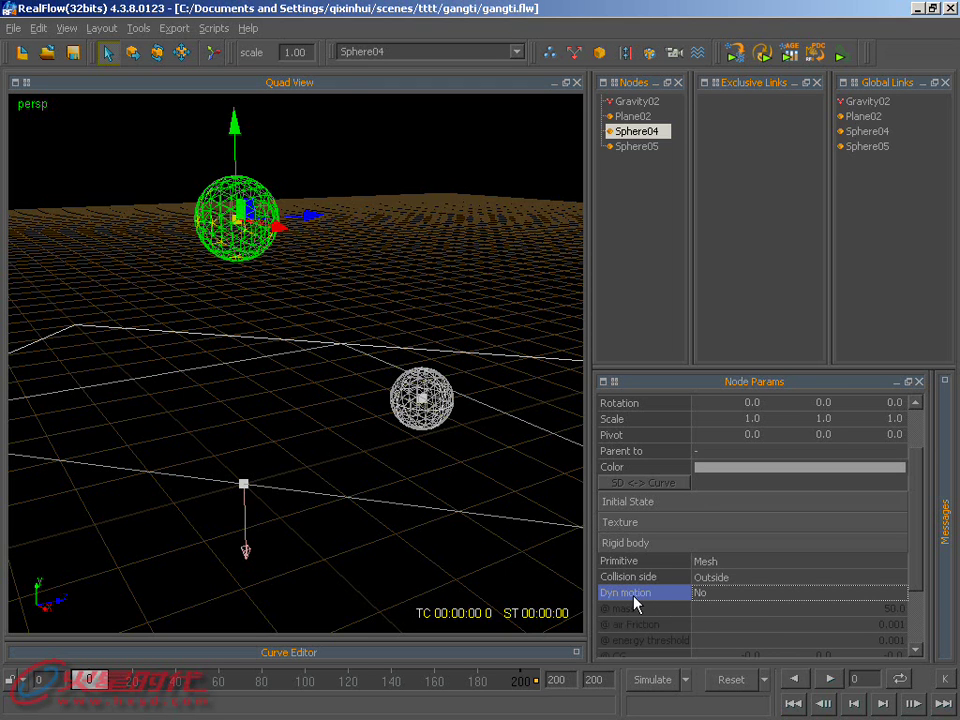
double_click(705, 595)
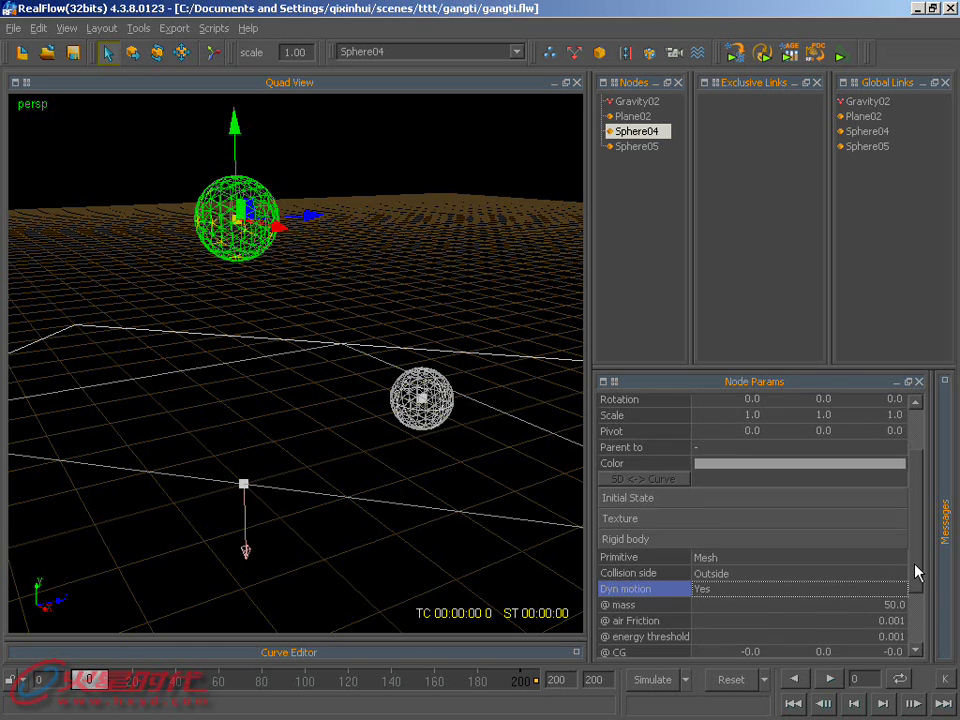
drag(917, 570, 915, 626)
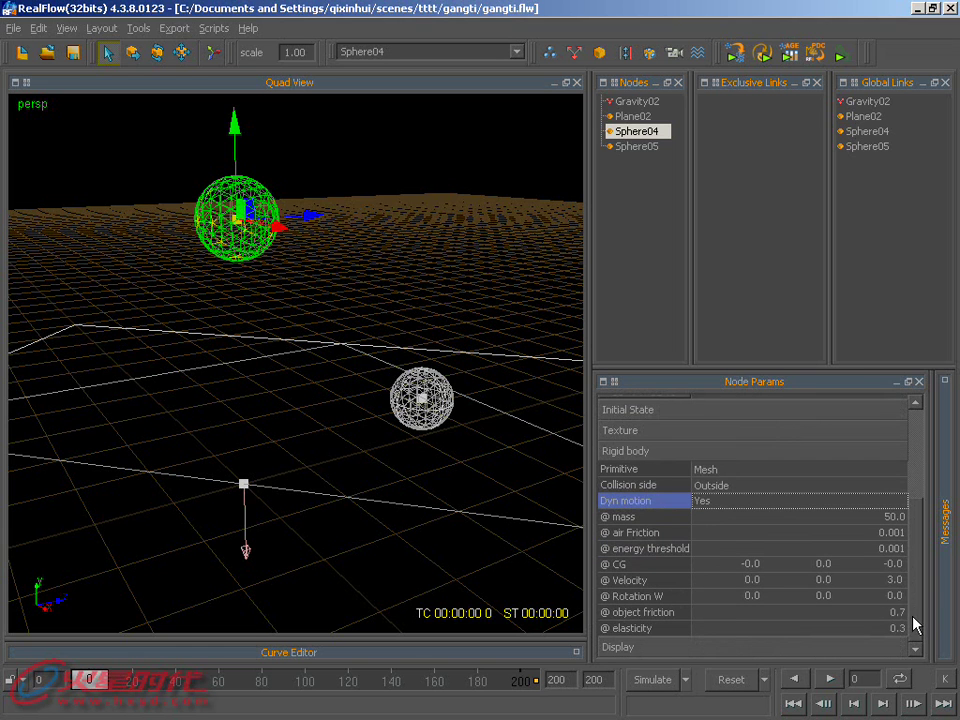
double_click(701, 503)
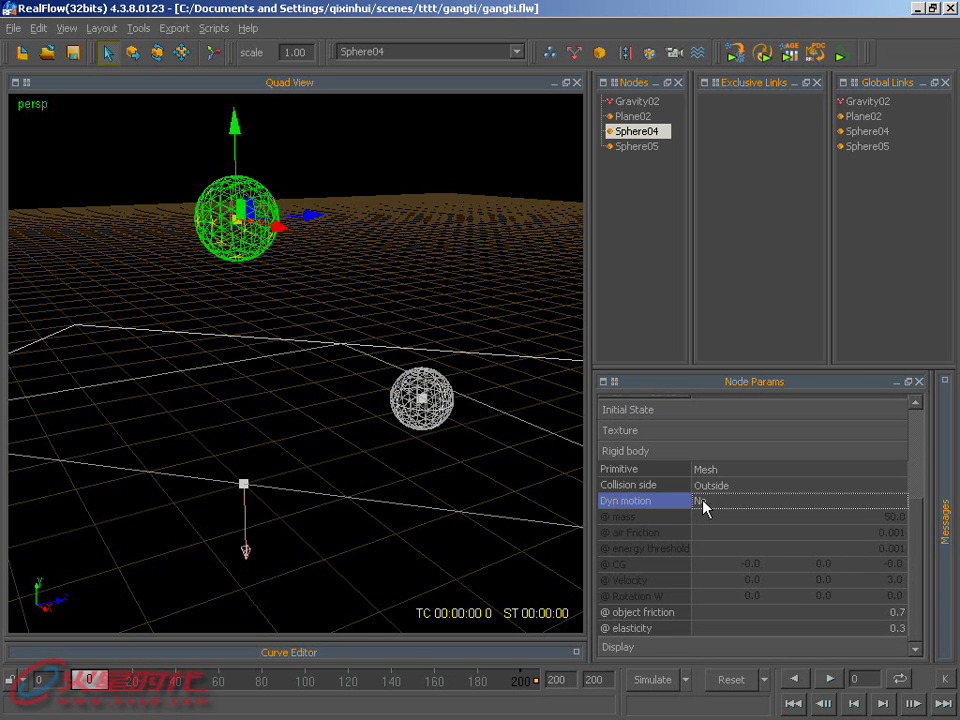
double_click(705, 506)
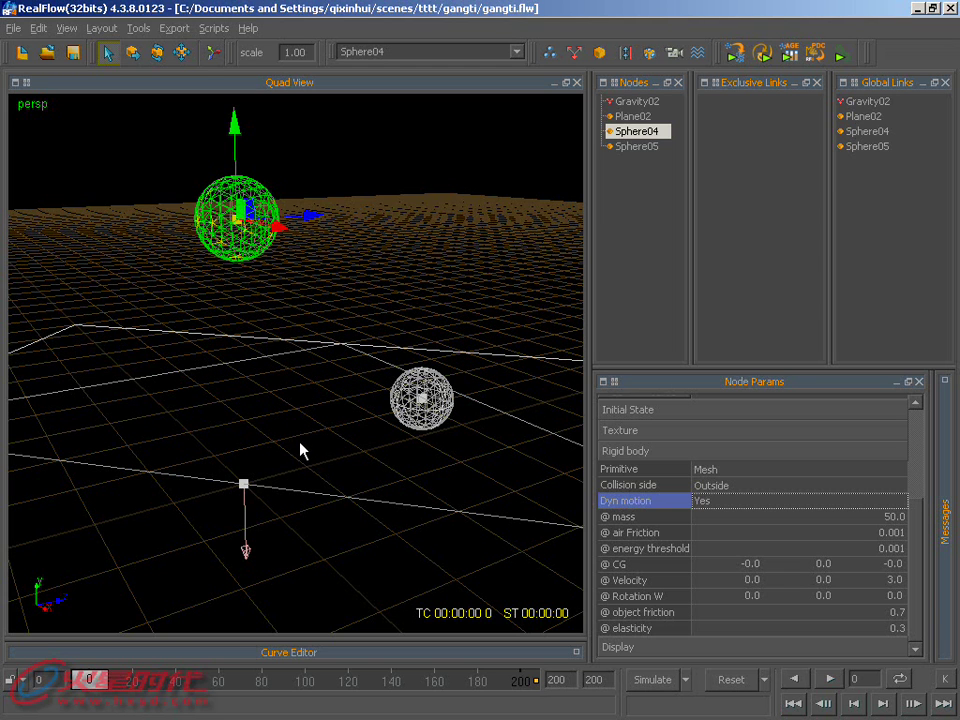
Set Sphere04's air friction to 0.1
click(632, 519)
click(636, 533)
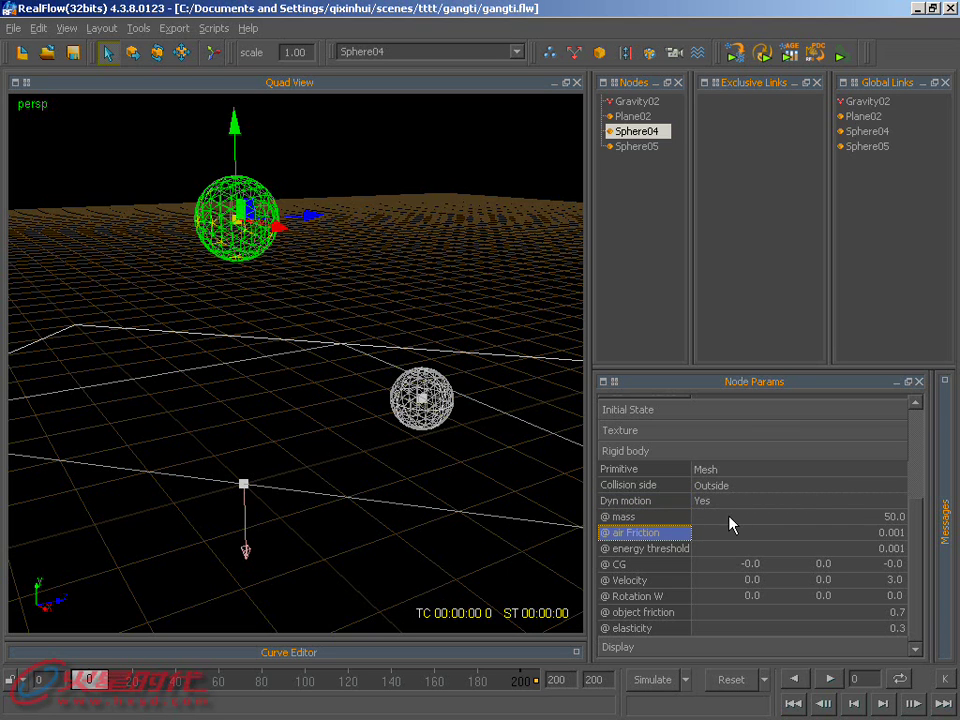
double_click(821, 532)
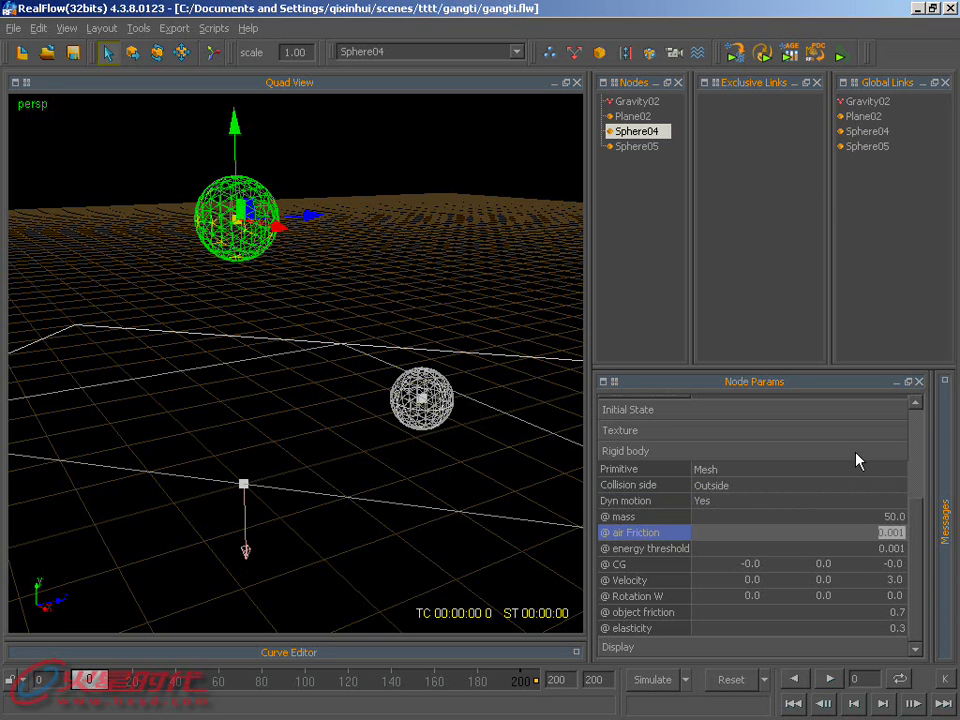
text(0.1)
key(Return)
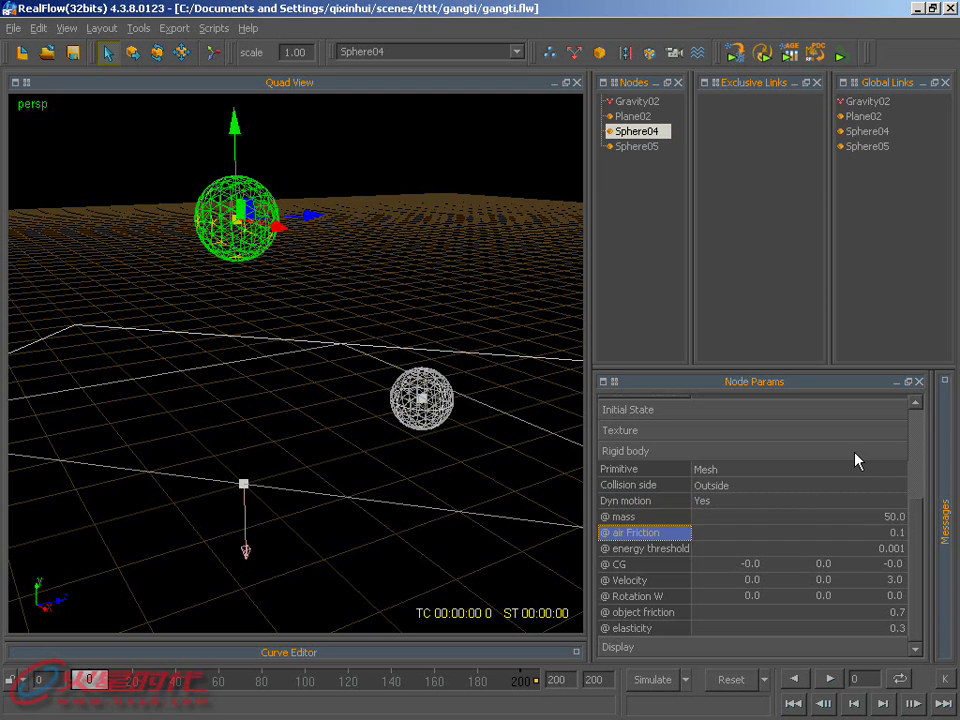
Restore air friction to 0.001, then change it to 0.1 once more
double_click(901, 533)
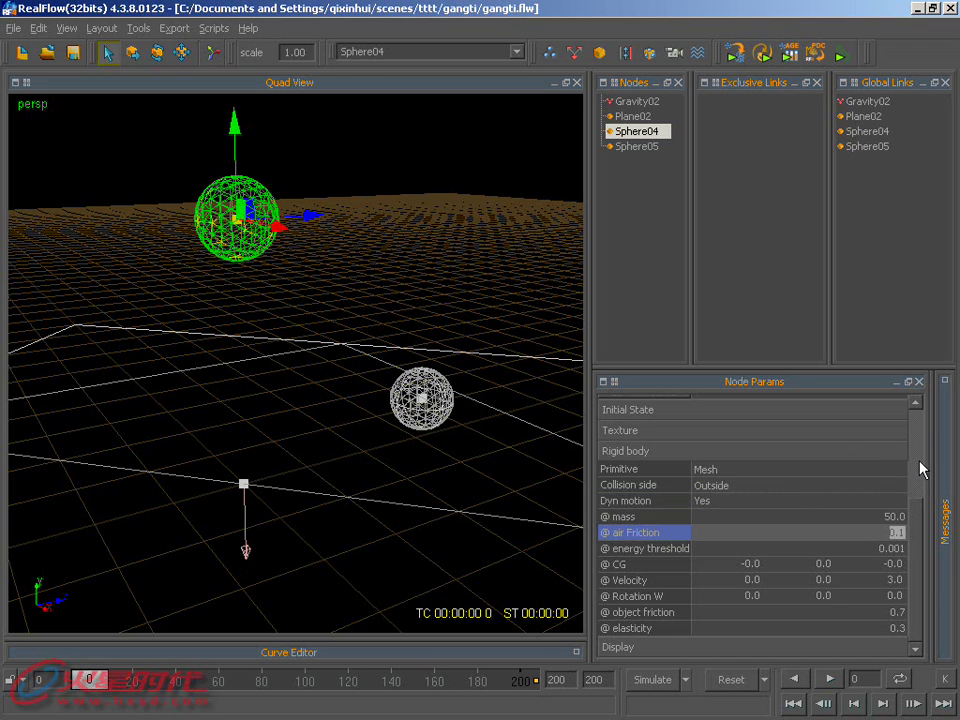
text(0.001)
key(Return)
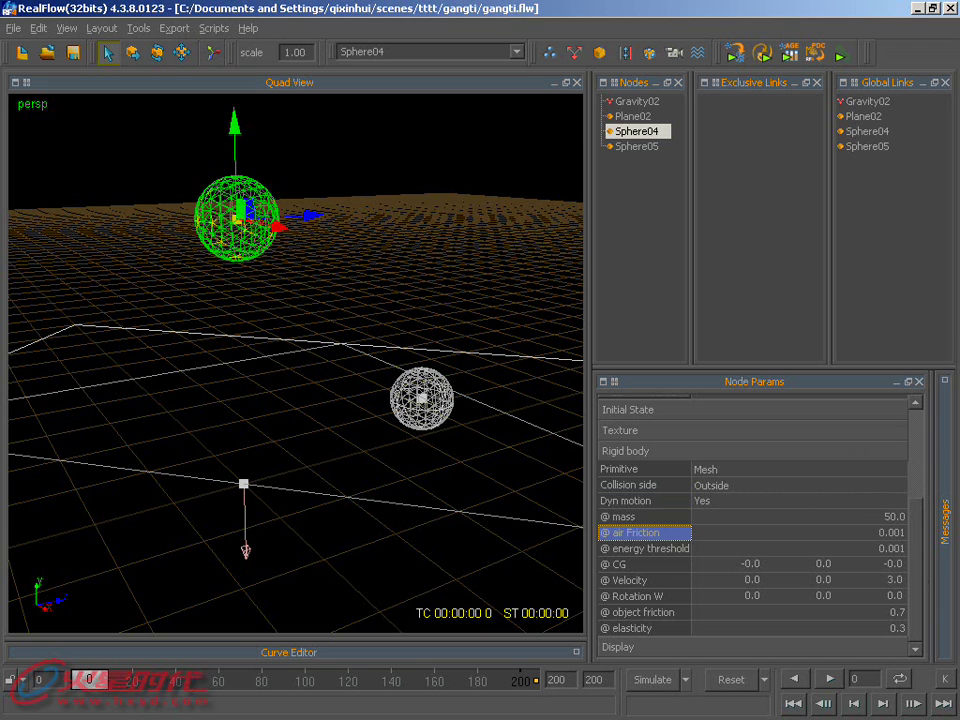
double_click(890, 535)
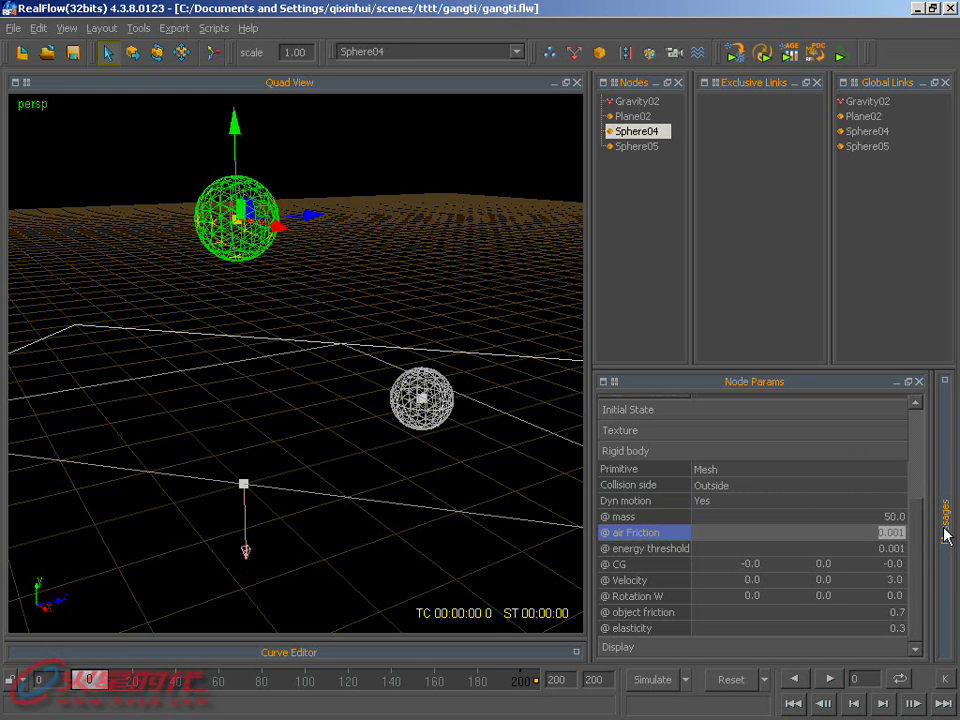
key(Return)
double_click(885, 532)
text(0.1)
key(Return)
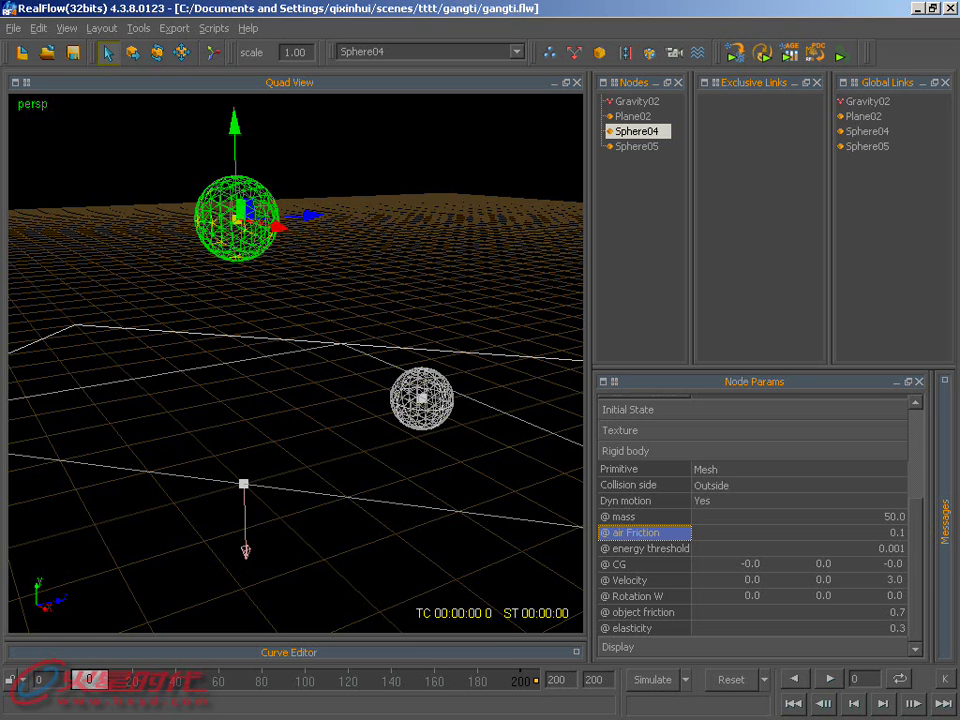
Simulate the drop with air friction 0.1, then stop and reset to frame 0
click(660, 681)
mouse_move(520, 500)
alt+mouse_down()
mouse_move(444, 429)
mouse_move(311, 349)
alt+mouse_up()
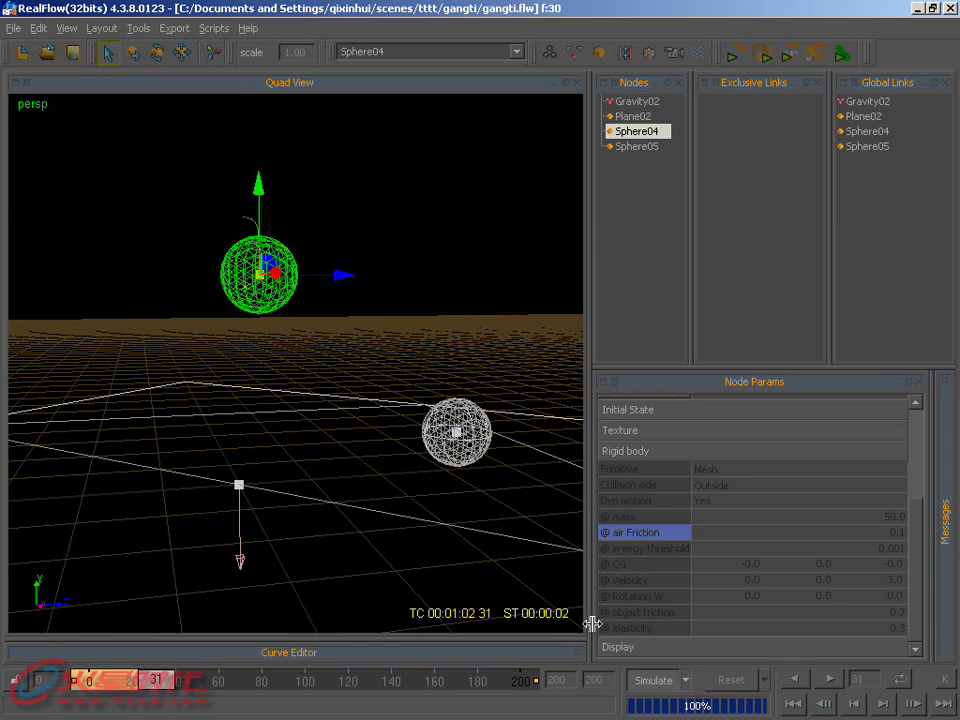
click(653, 680)
click(730, 680)
click(436, 380)
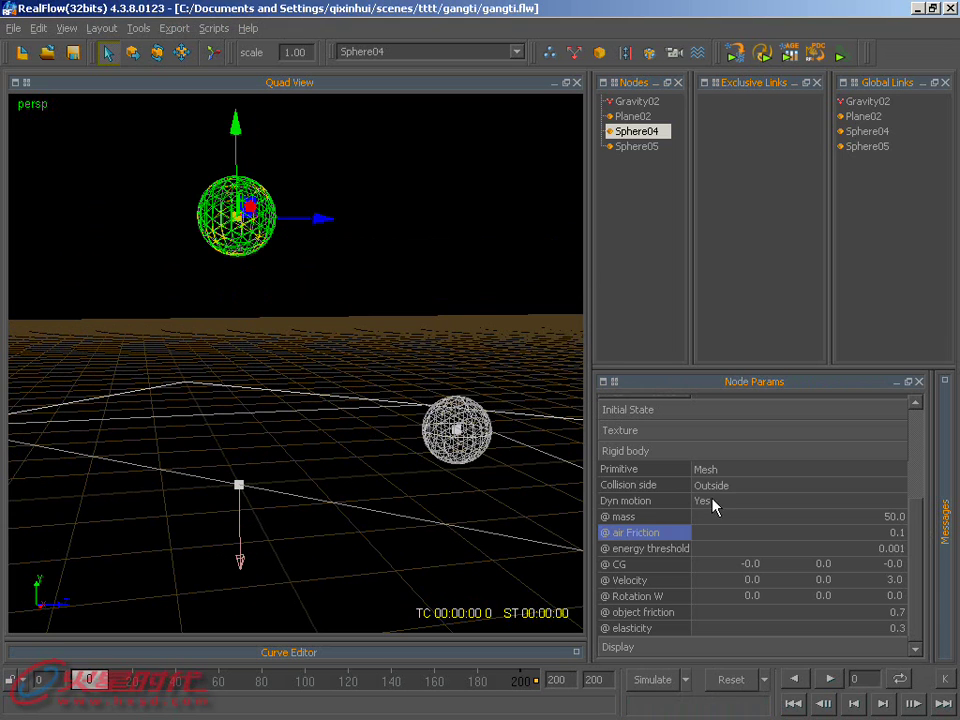
Set air friction back to 0.001, simulate again, and reset to frame 0
double_click(880, 533)
text(0.0)
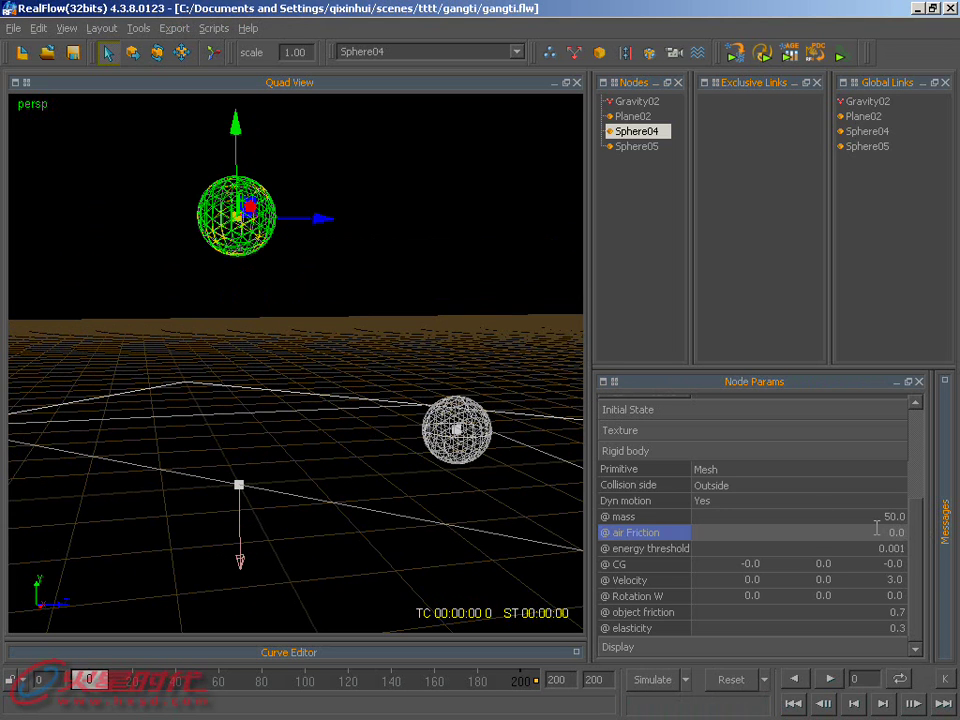
text(01)
key(Return)
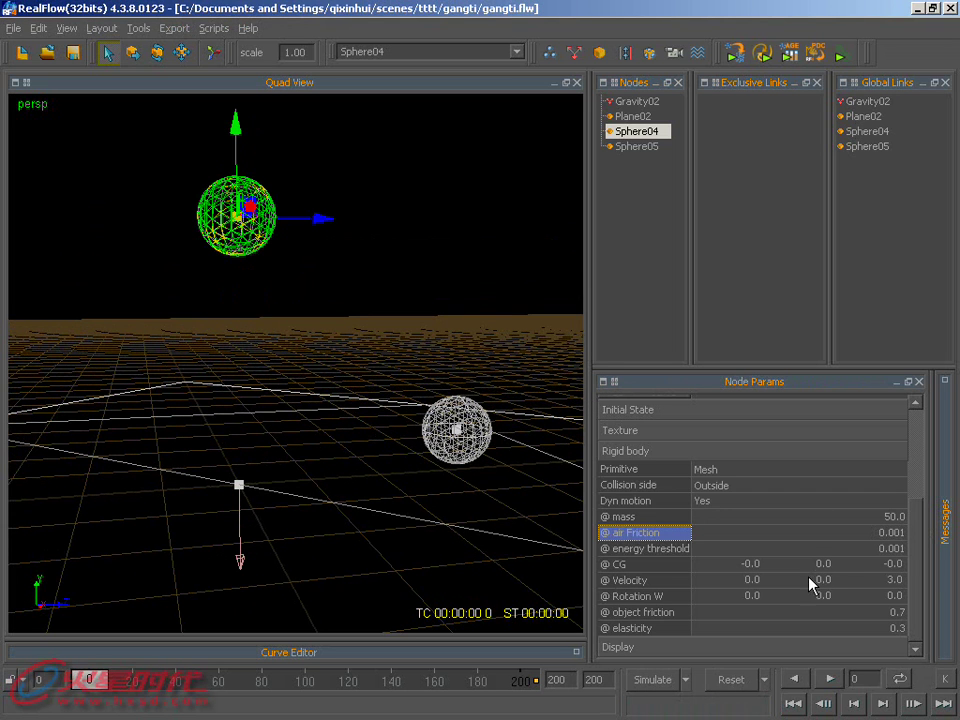
click(669, 680)
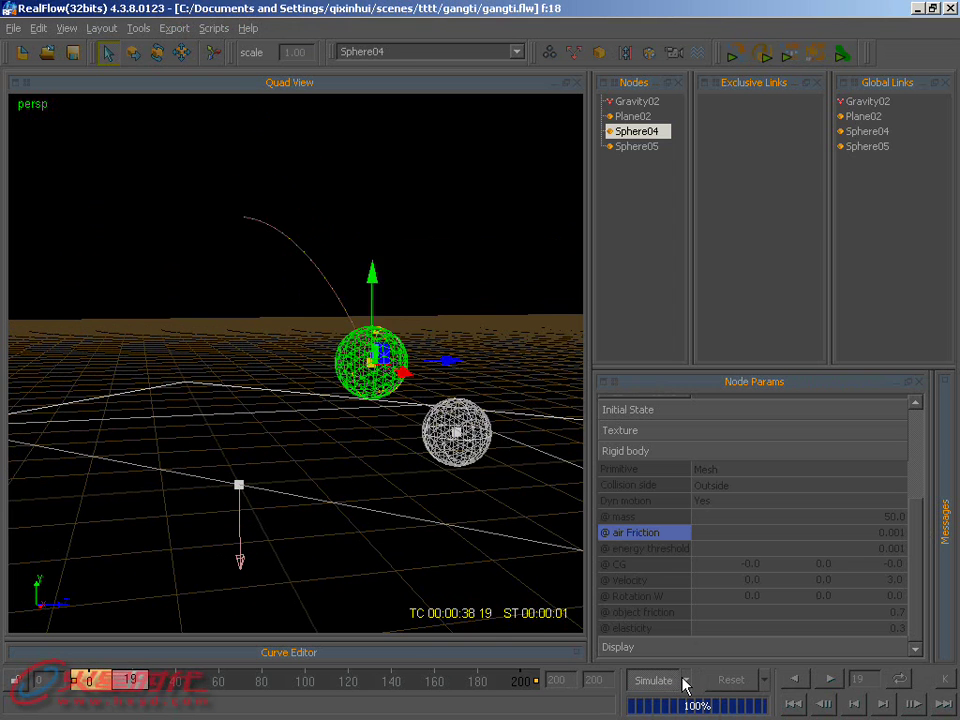
click(718, 680)
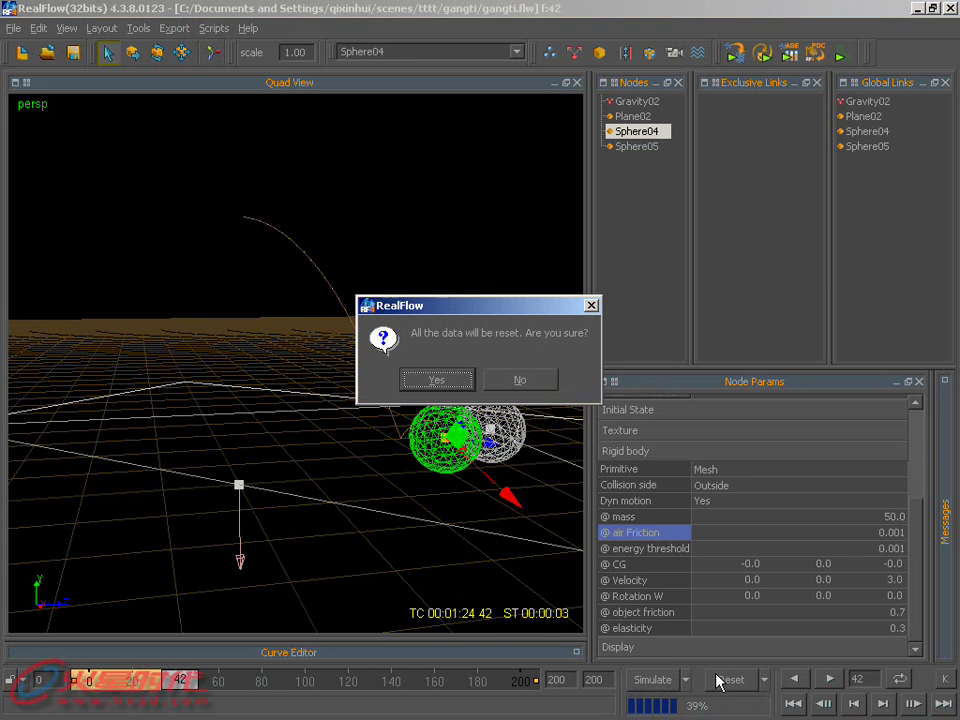
click(436, 379)
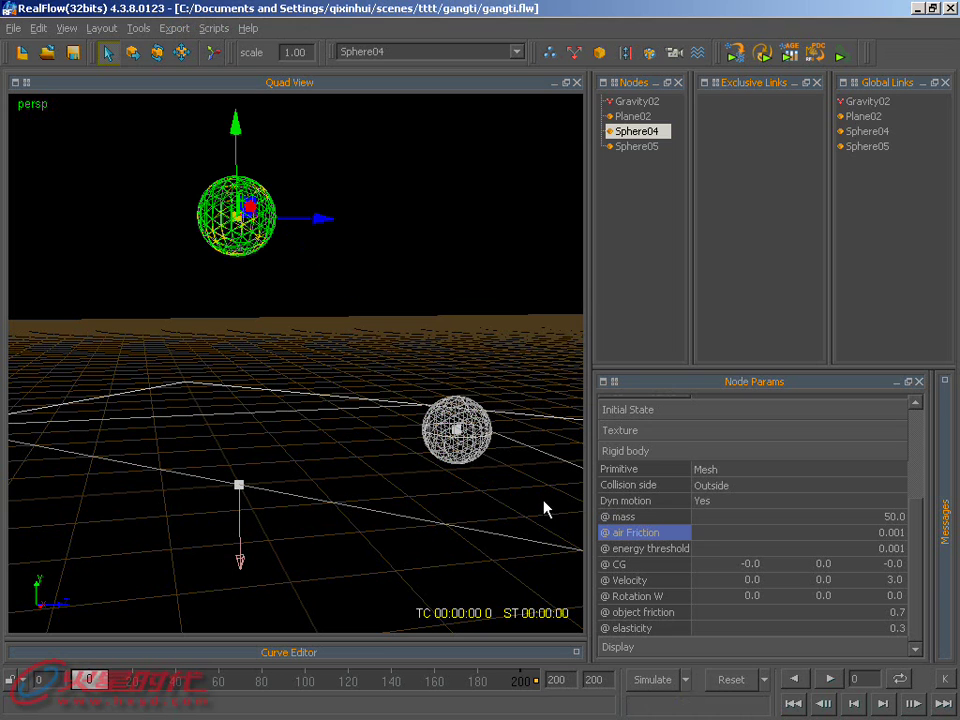
Inspect the energy threshold and CG parameters, then select Sphere05 and frame it close up
click(634, 550)
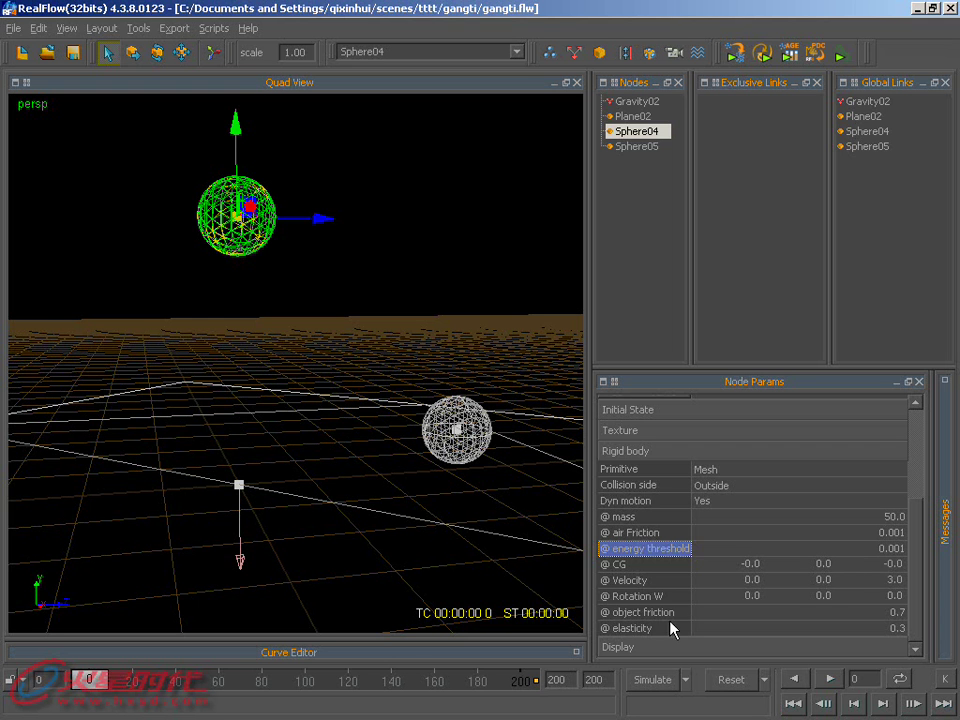
click(652, 566)
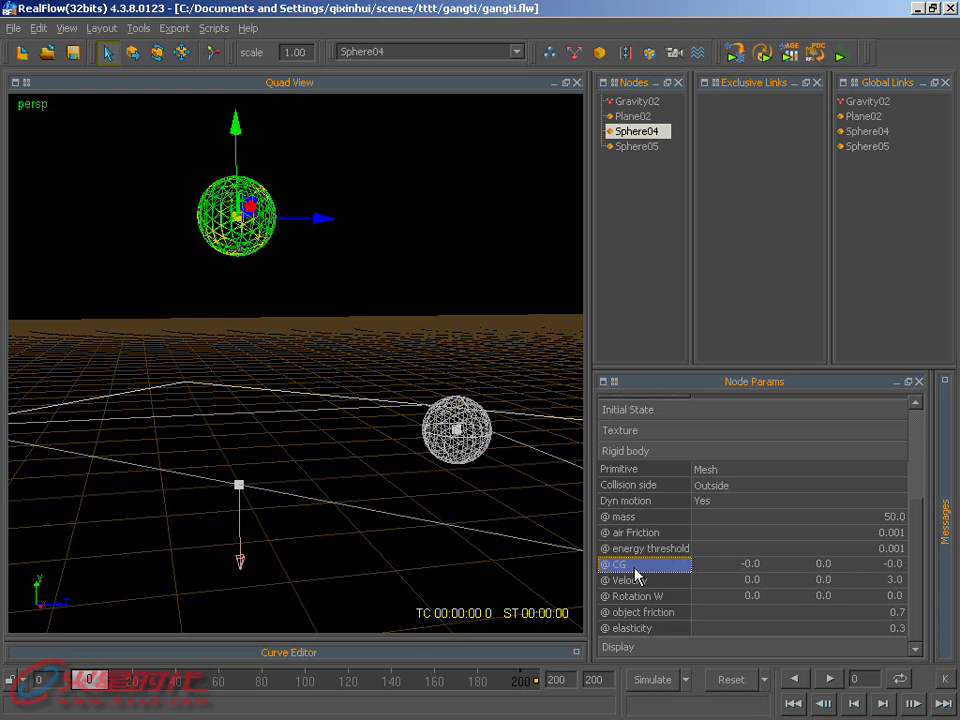
click(488, 470)
click(490, 456)
alt+right_drag(499, 454, 530, 405)
alt+middle_drag(530, 405, 264, 381)
alt+drag(264, 381, 347, 501)
alt+right_drag(347, 501, 387, 425)
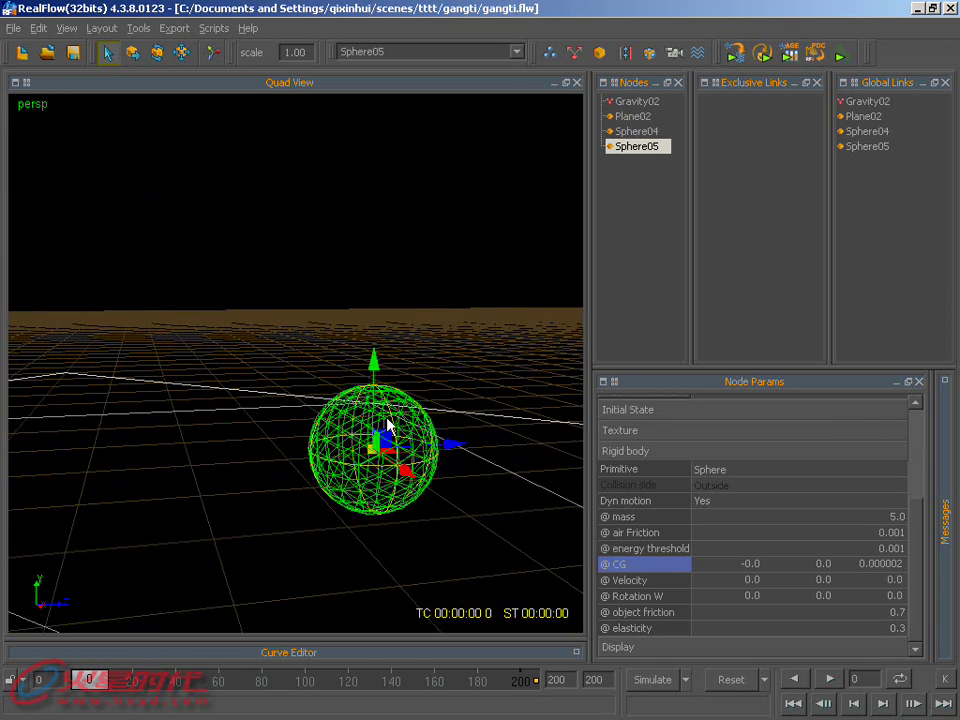
Select Sphere05 and set the third value of its centre of gravity to 1.0
click(378, 461)
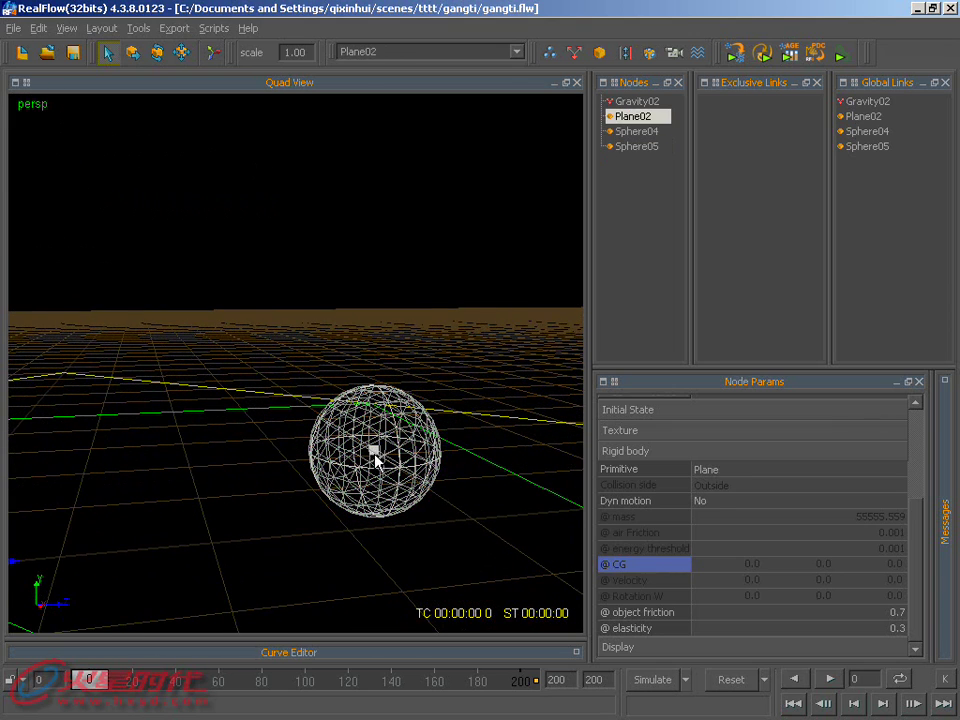
click(379, 463)
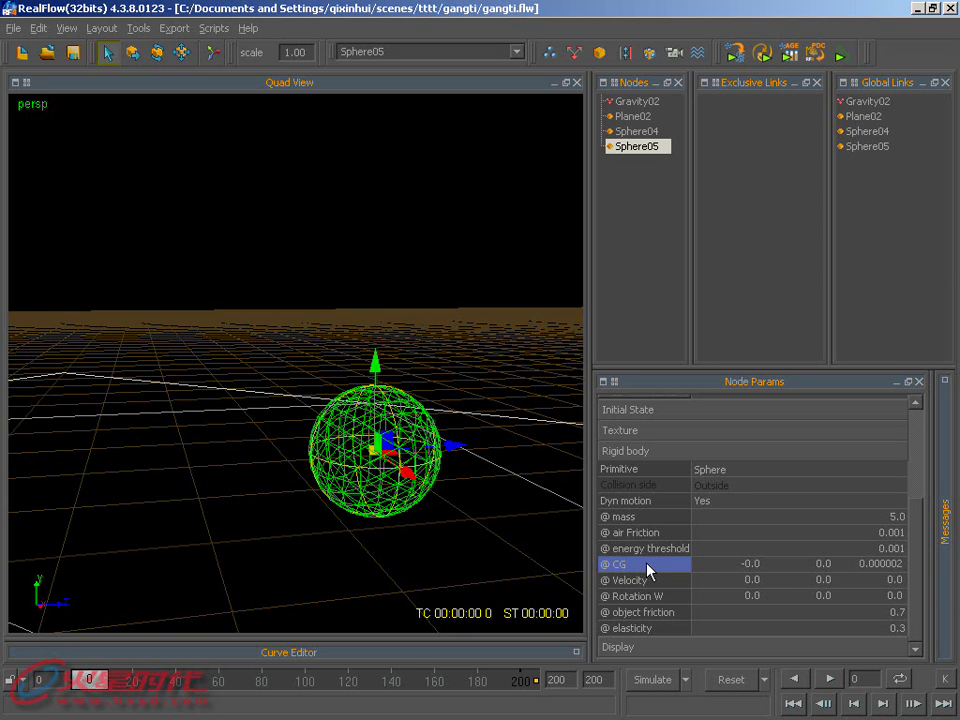
double_click(754, 565)
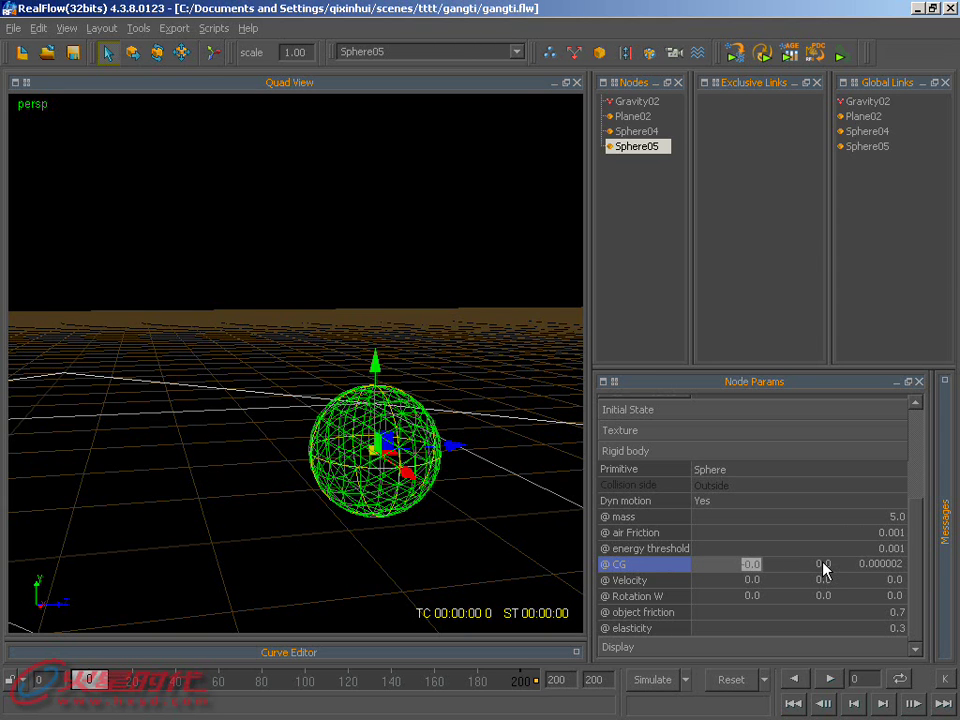
double_click(872, 565)
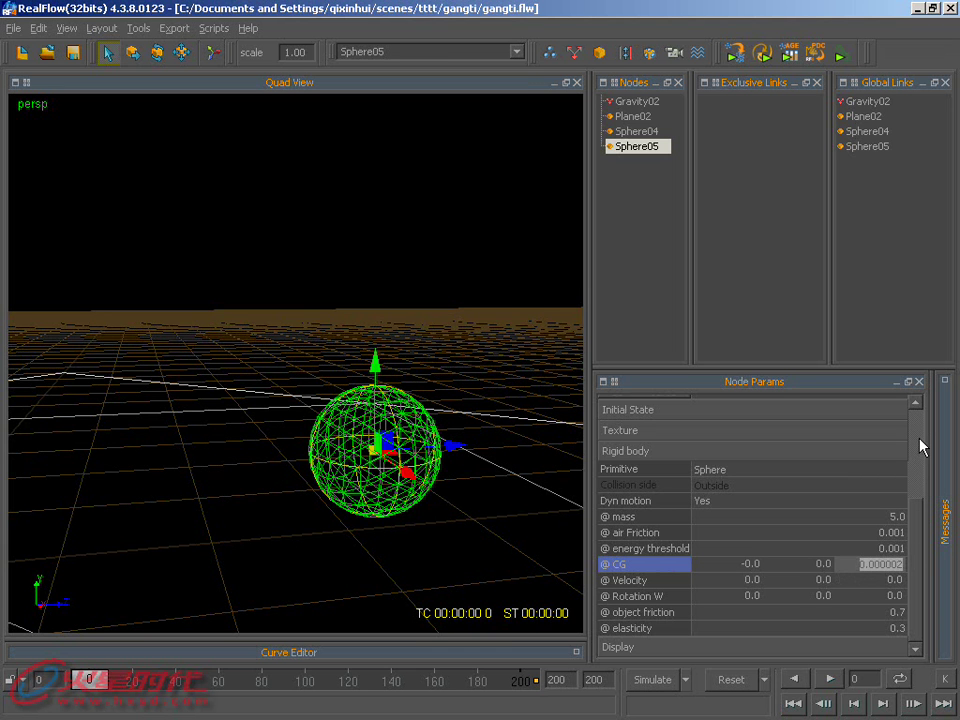
text(1)
key(Return)
alt+drag(482, 508, 467, 515)
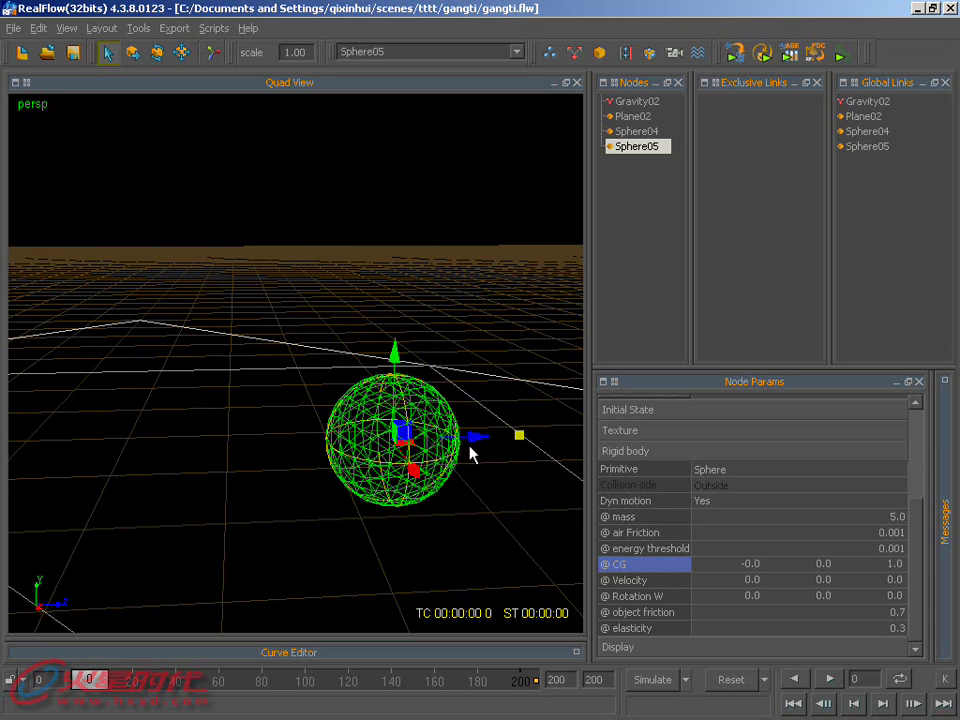
mouse_move(418, 450)
alt+mouse_down()
mouse_move(413, 476)
mouse_move(401, 467)
alt+mouse_up()
Squash Sphere05 with the Scale tool and undo it, then rotate it about its vertical axis
click(181, 51)
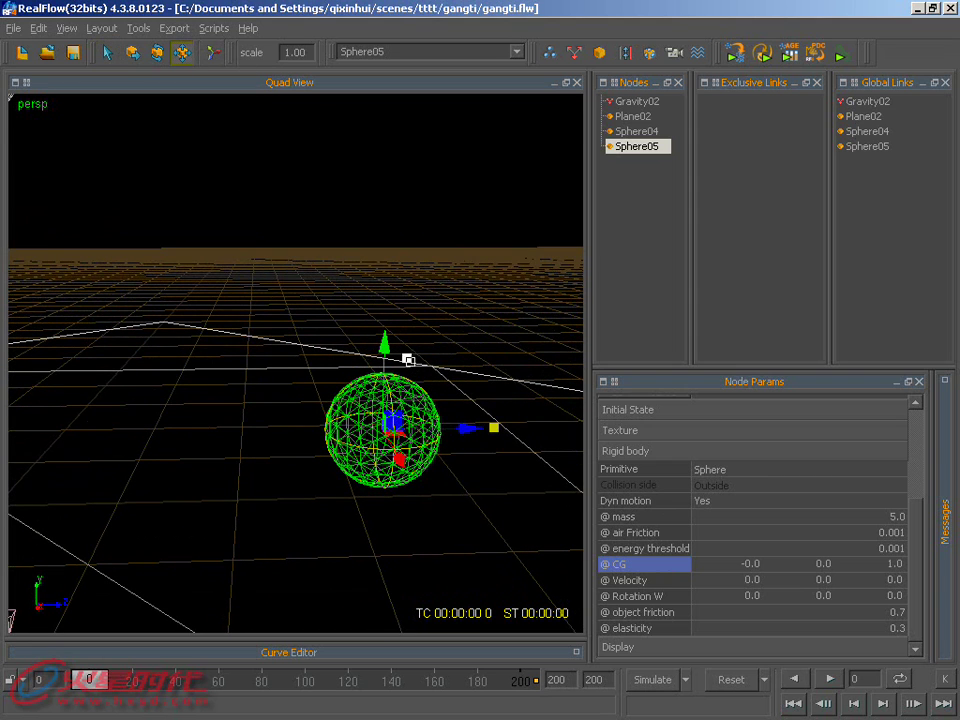
mouse_move(468, 428)
mouse_down()
mouse_move(489, 441)
mouse_move(480, 407)
mouse_move(481, 440)
mouse_move(481, 432)
mouse_up()
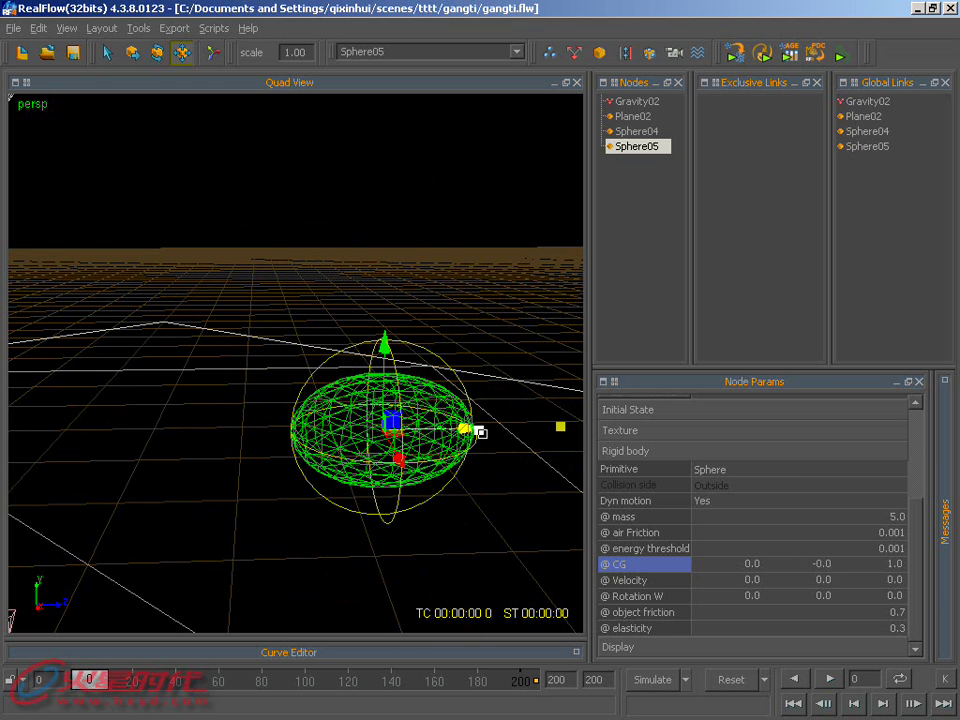
key(ctrl+z)
click(157, 52)
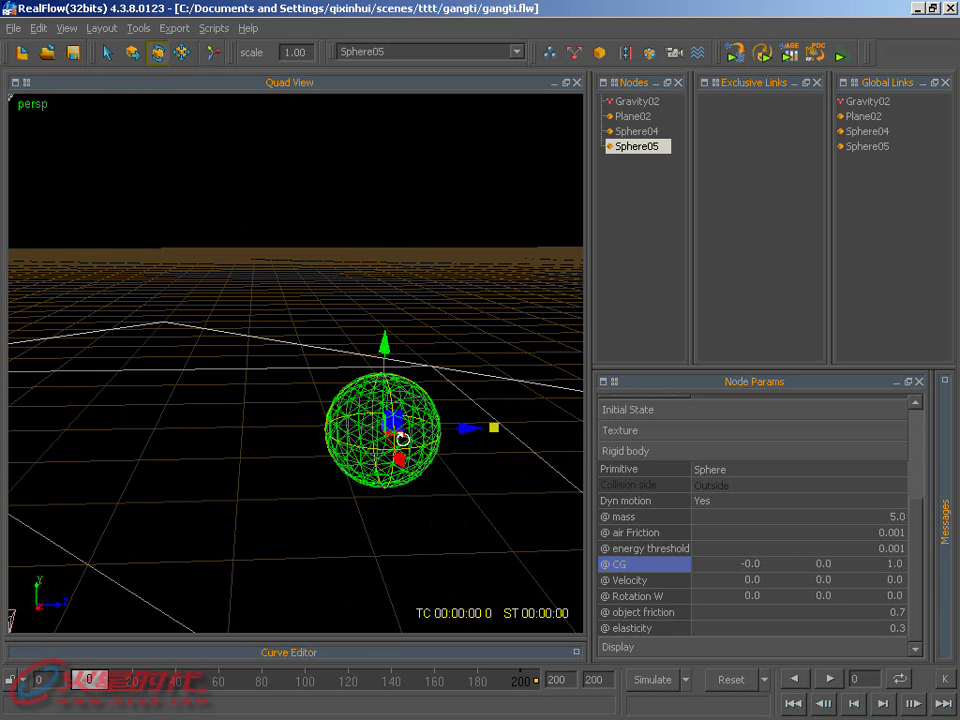
drag(384, 350, 377, 337)
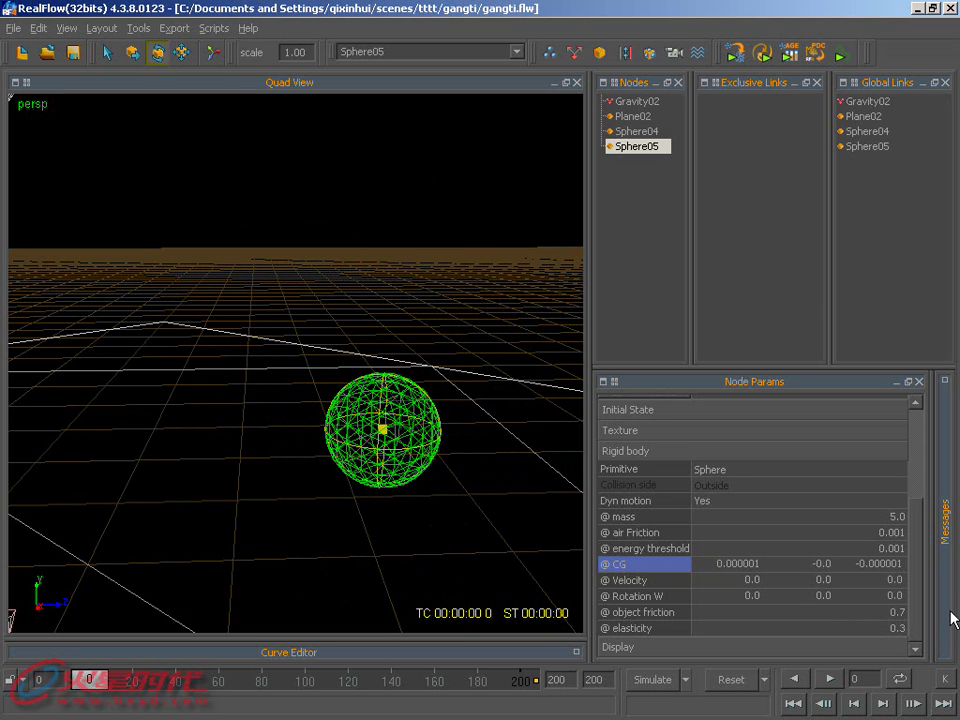
Dismiss the viewport menu, reselect Sphere05 and leave its third CG value unchanged
right_click(253, 446)
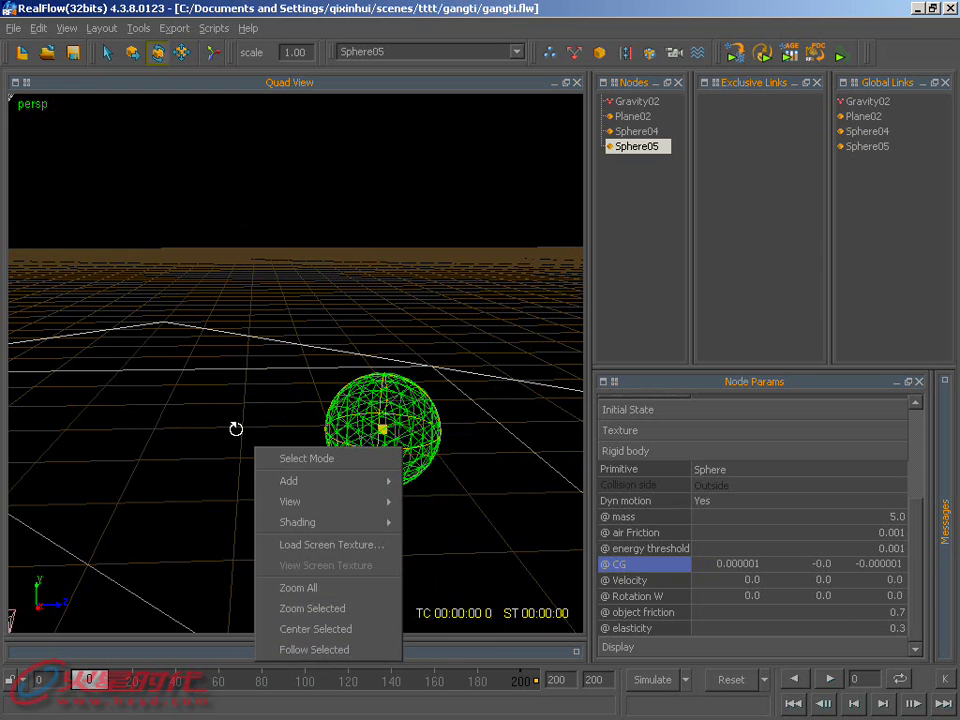
click(250, 425)
alt+drag(253, 428, 295, 419)
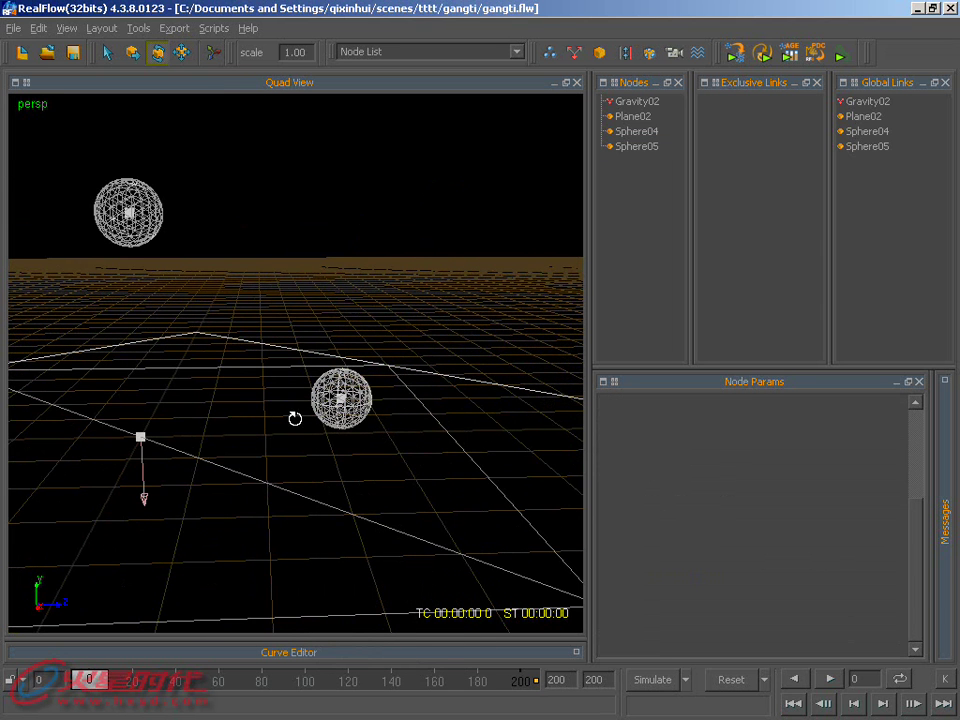
alt+drag(291, 362, 431, 466)
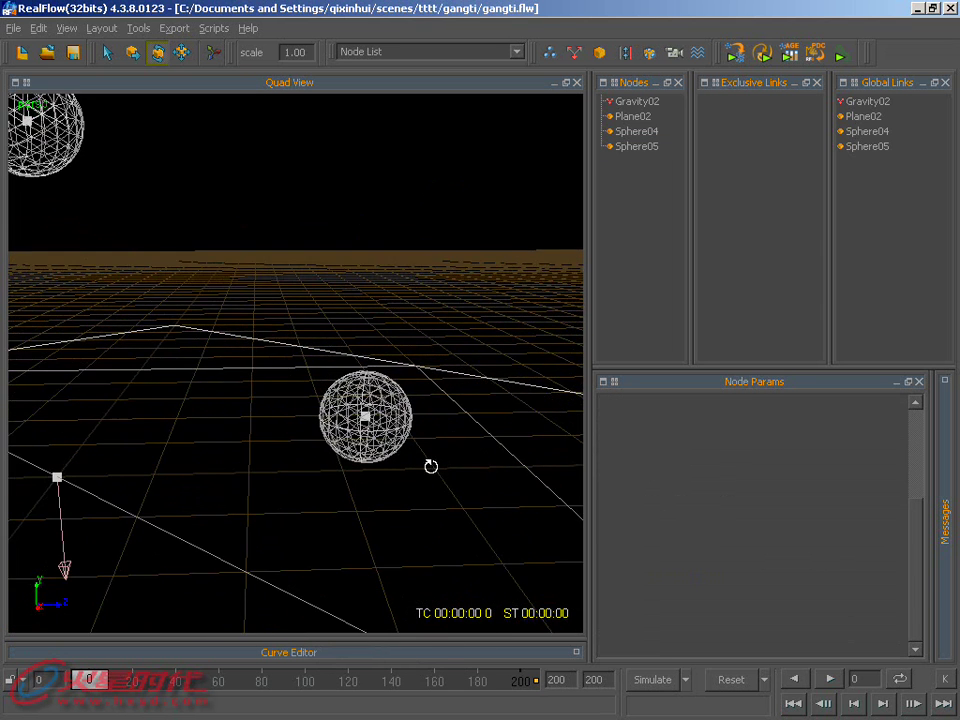
click(431, 466)
click(379, 420)
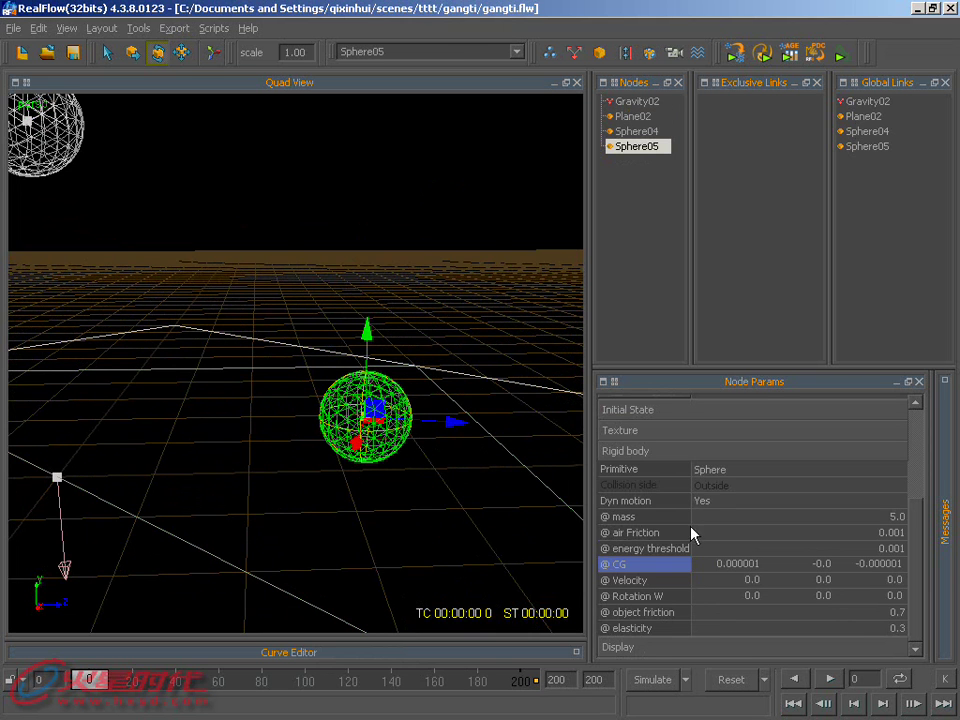
click(866, 566)
key(Return)
Zoom out to show both spheres, check the Velocity row, and select Sphere04
alt+right_drag(272, 325, 354, 460)
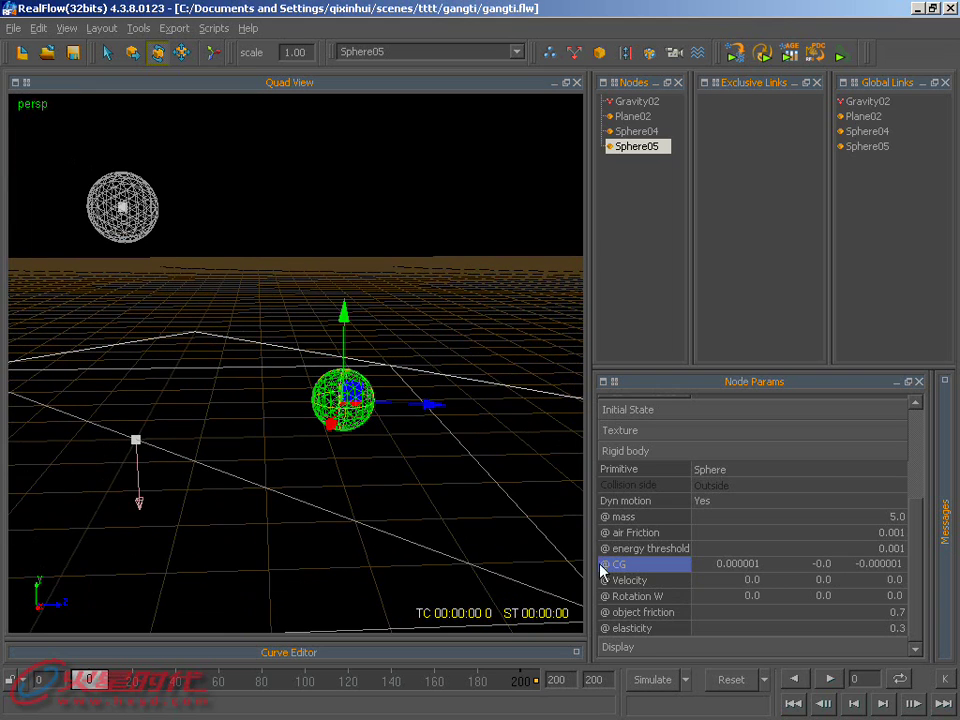
click(620, 586)
alt+drag(161, 343, 144, 324)
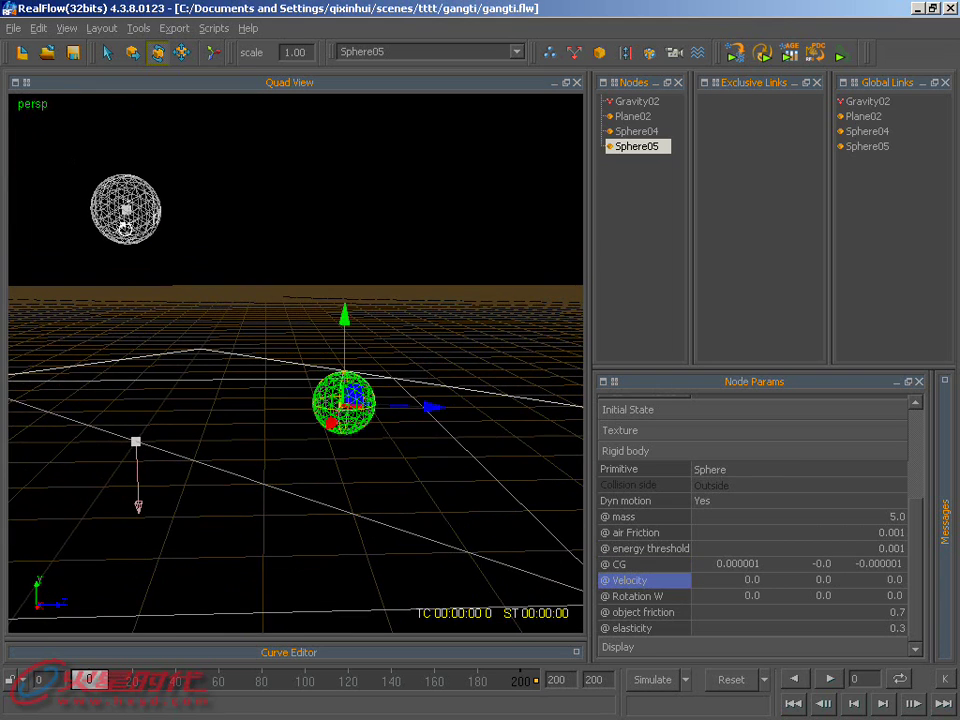
click(122, 207)
alt+drag(246, 362, 223, 392)
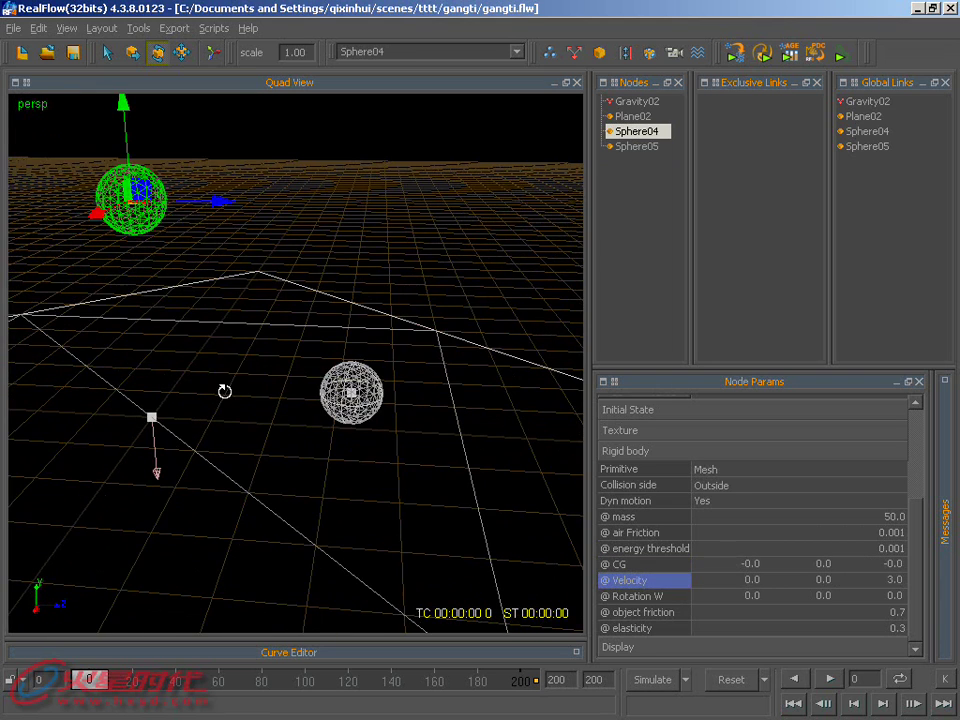
Run two short test simulations, resetting to frame 0 after each
click(655, 680)
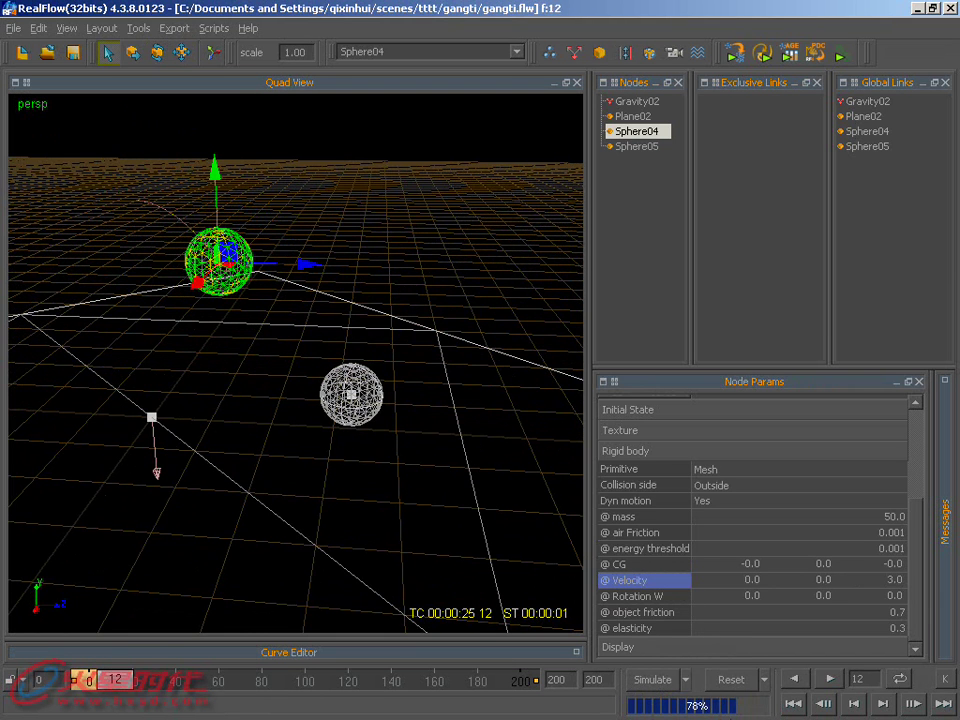
key(ctrl+r)
click(438, 378)
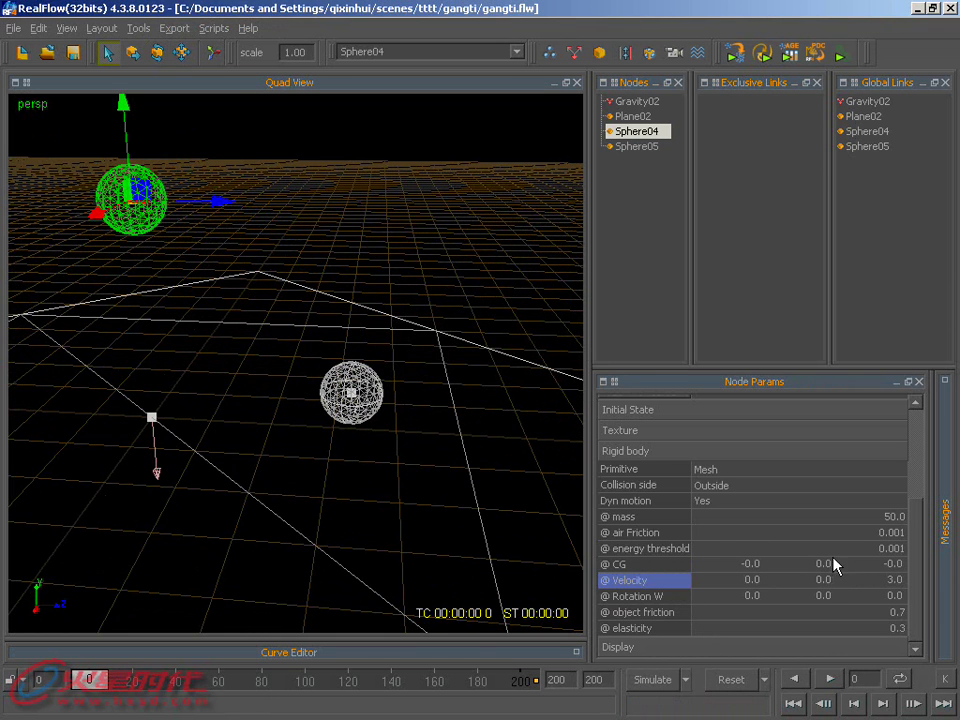
mouse_move(420, 430)
alt+mouse_down()
mouse_move(137, 254)
mouse_move(350, 382)
alt+mouse_up()
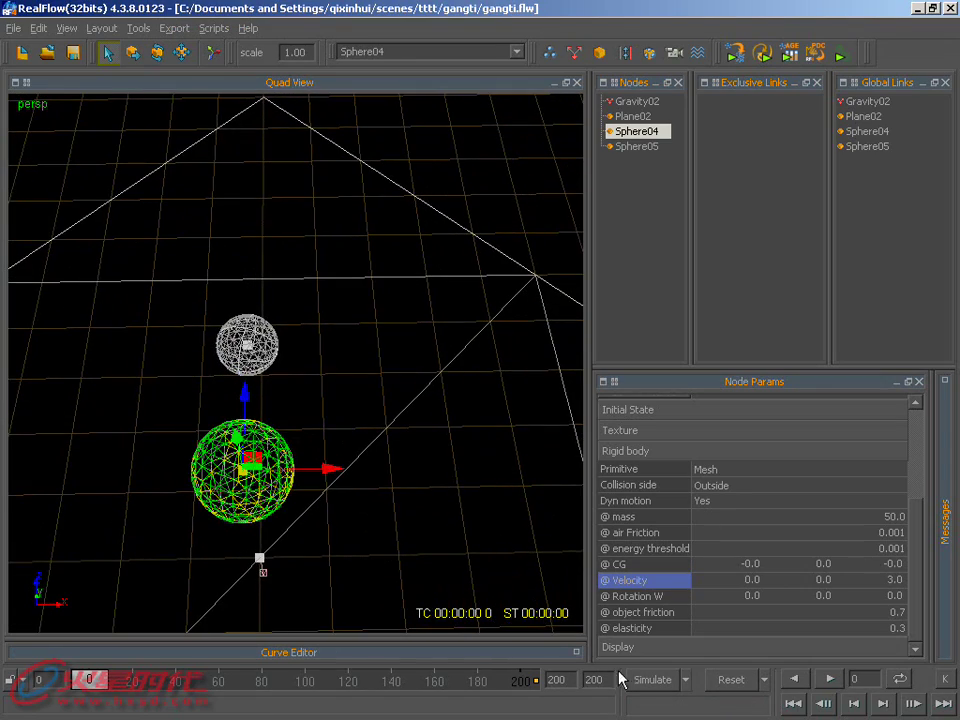
click(675, 684)
click(675, 684)
click(735, 681)
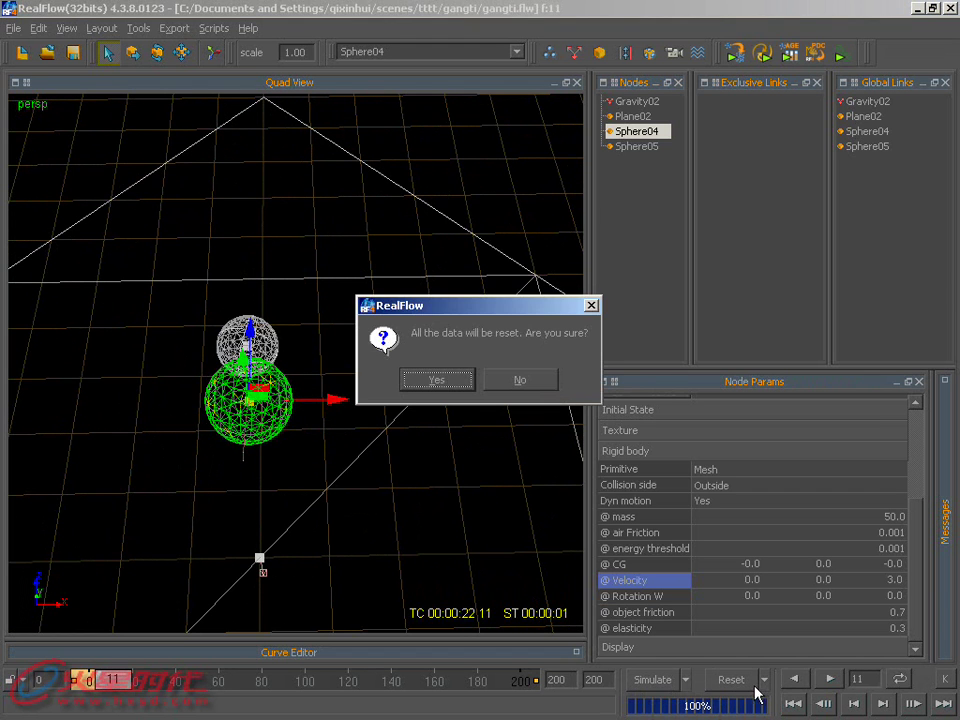
click(432, 380)
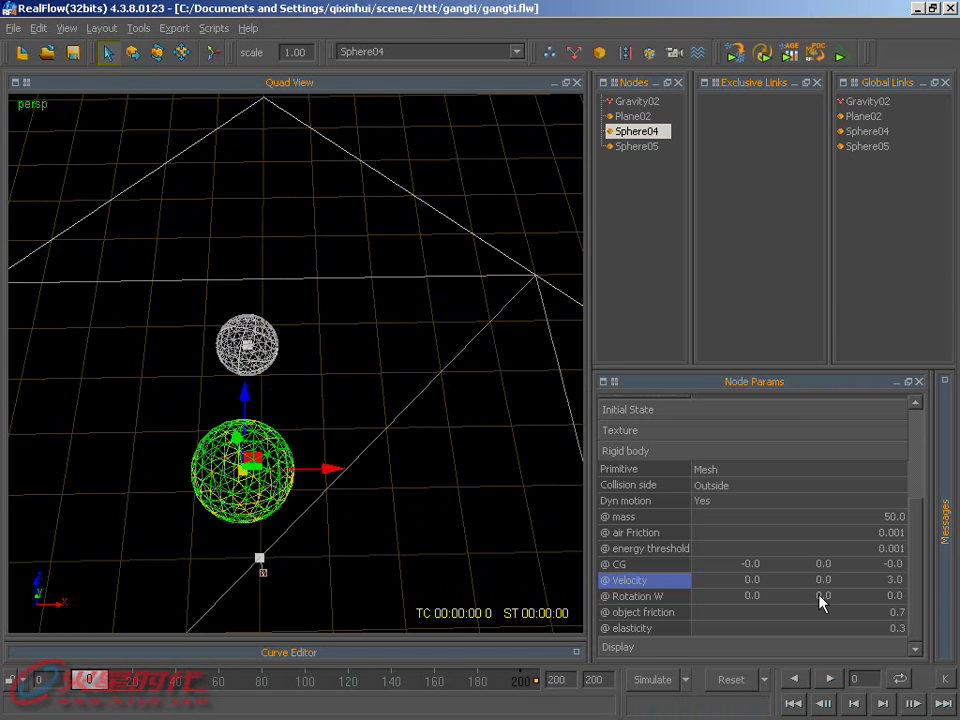
Give Sphere04 a new starting X velocity, test-simulate it, and reset to frame 0
double_click(751, 579)
text(2)
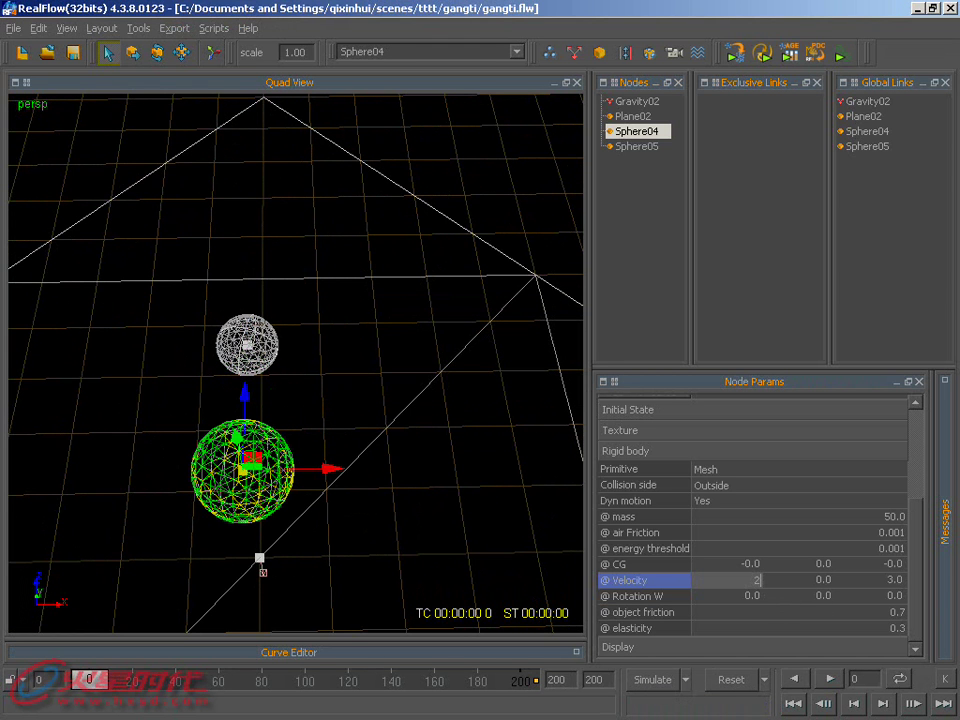
key(Return)
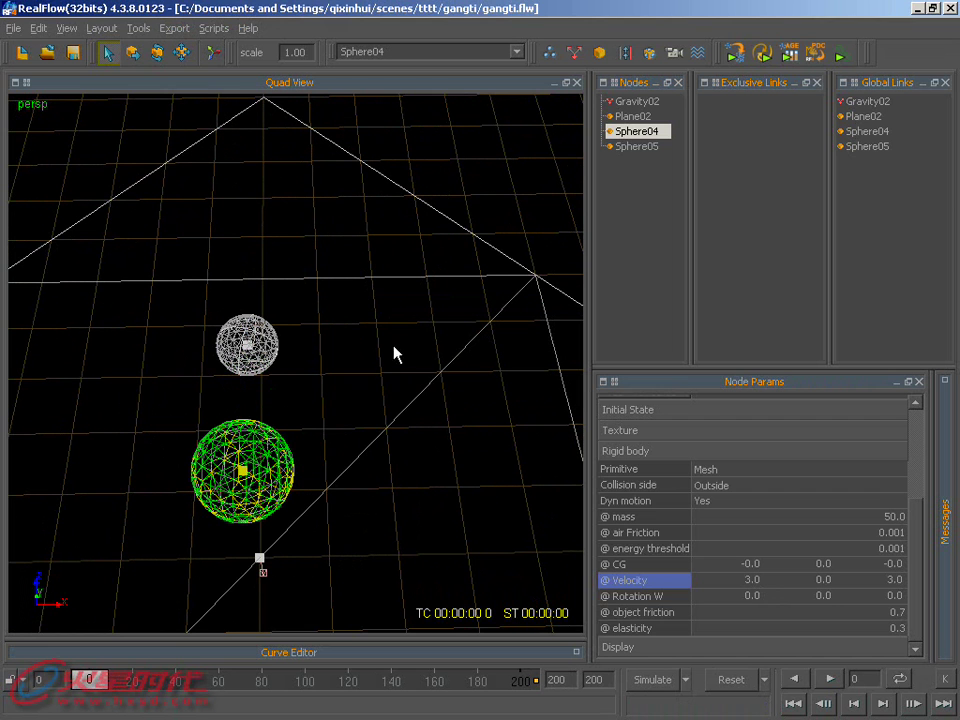
click(649, 680)
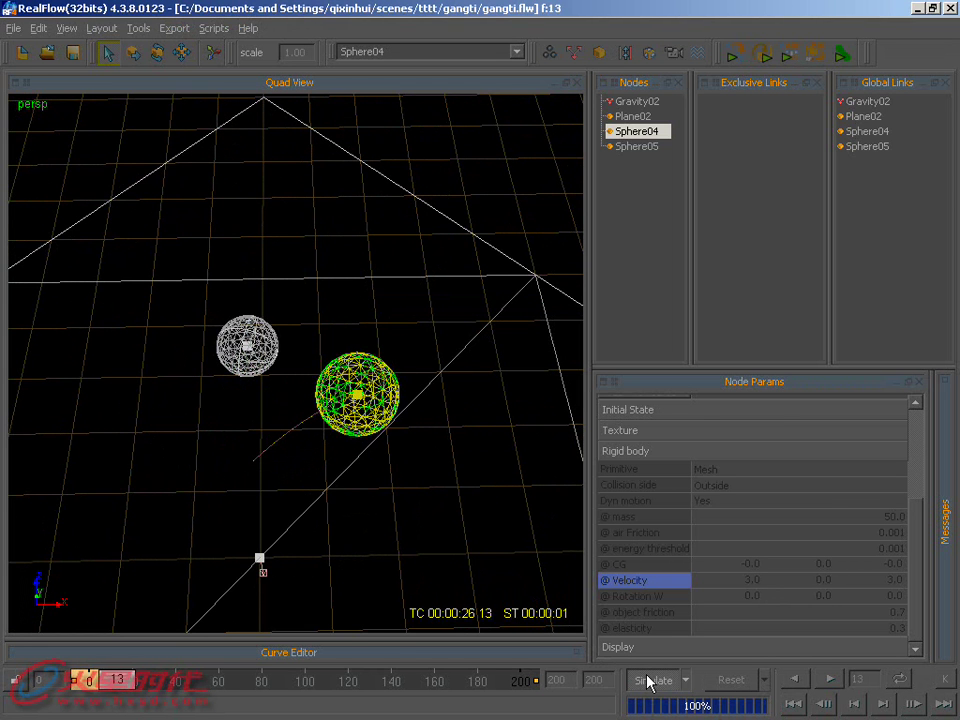
click(645, 680)
click(733, 681)
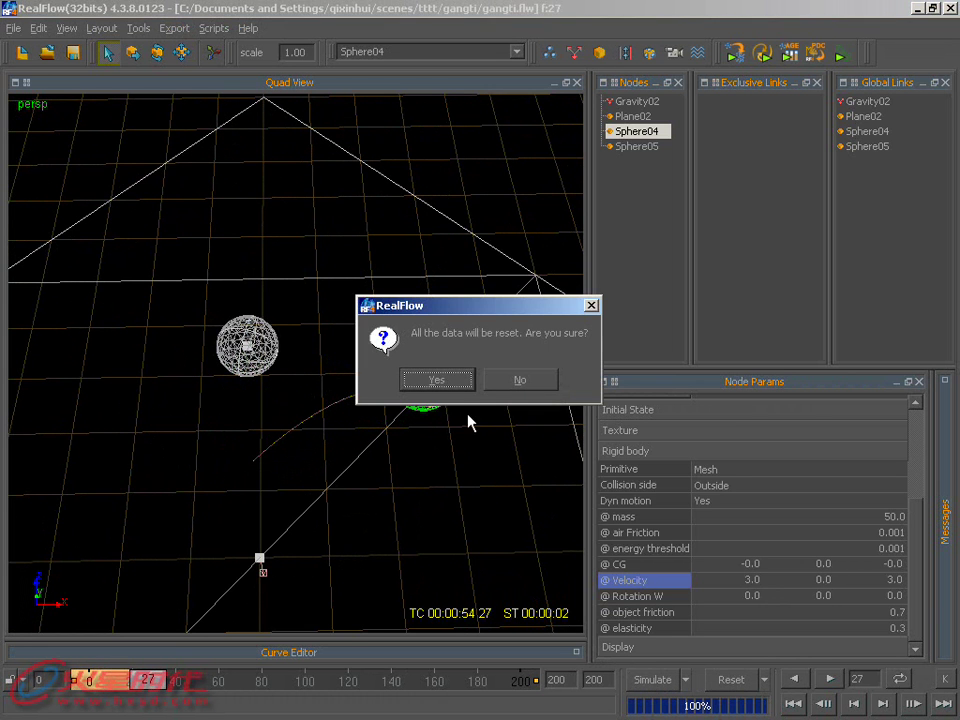
click(450, 388)
mouse_move(450, 388)
alt+mouse_down()
mouse_move(411, 454)
mouse_move(343, 433)
alt+mouse_up()
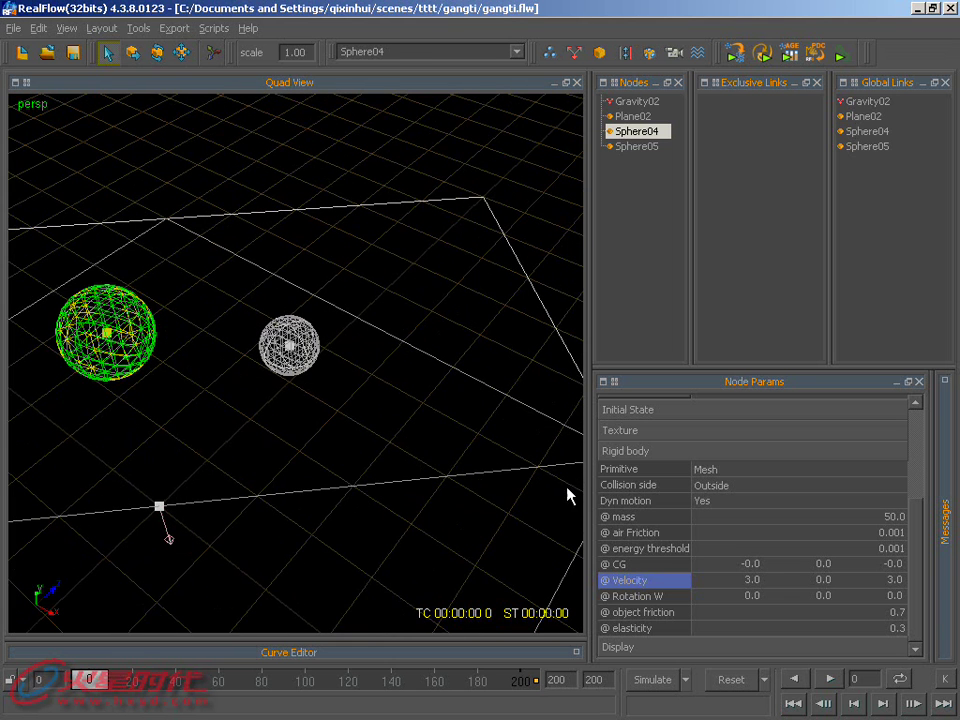
Set Sphere04's X velocity back to 0 and its third Rotation W value to 90
double_click(757, 578)
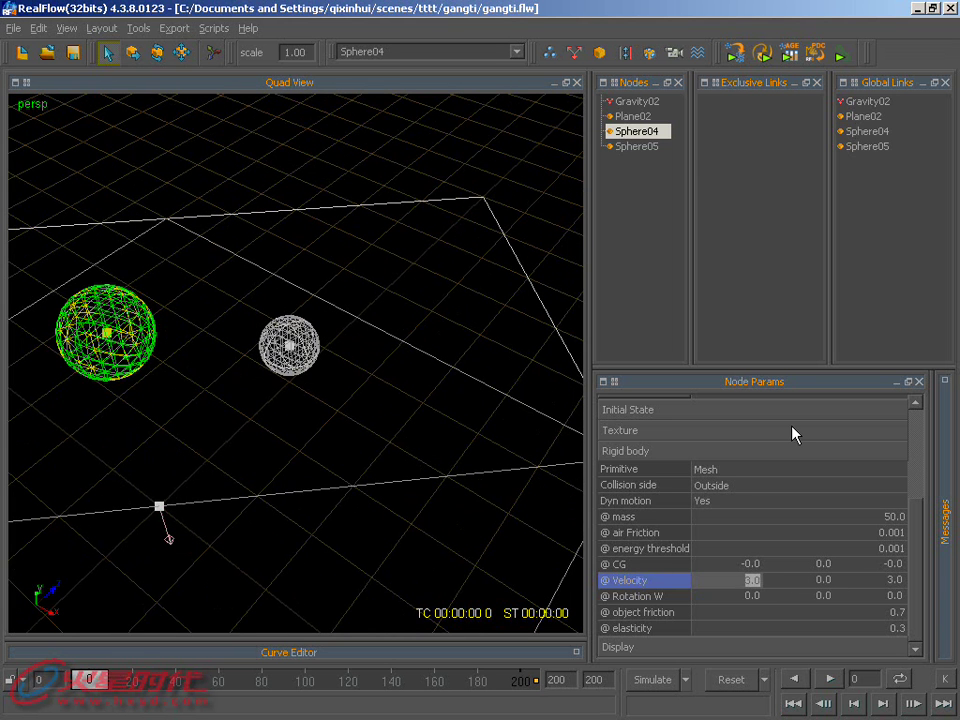
text(0)
key(Return)
click(648, 598)
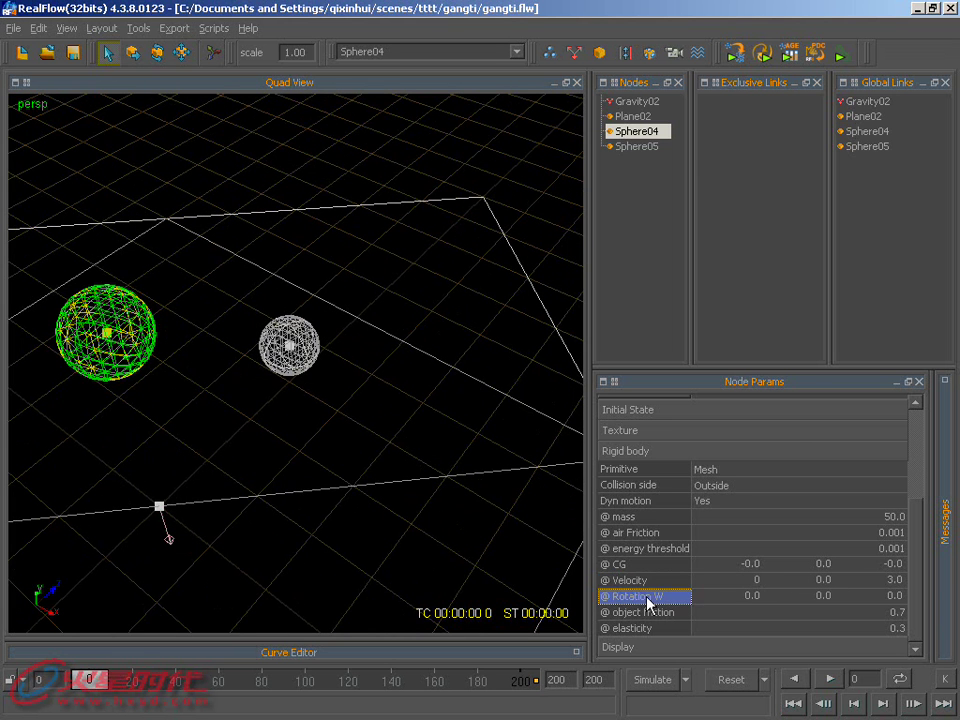
alt+drag(311, 465, 247, 416)
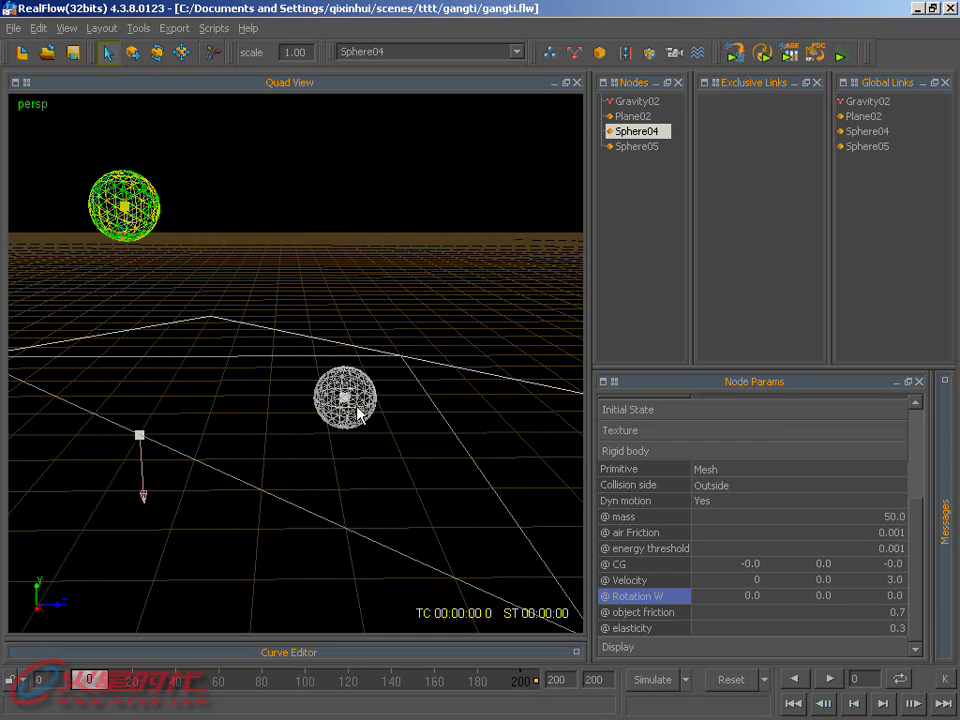
double_click(895, 596)
text(90)
key(Return)
Test-simulate the spin, then set the first Rotation W value to 90
click(655, 679)
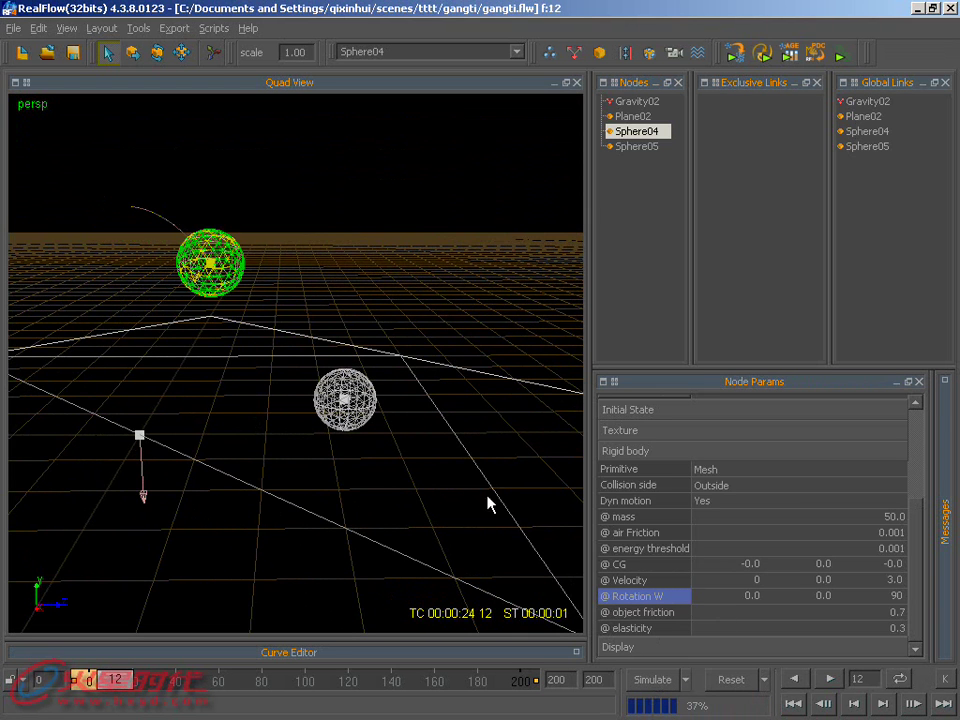
alt+drag(488, 503, 313, 343)
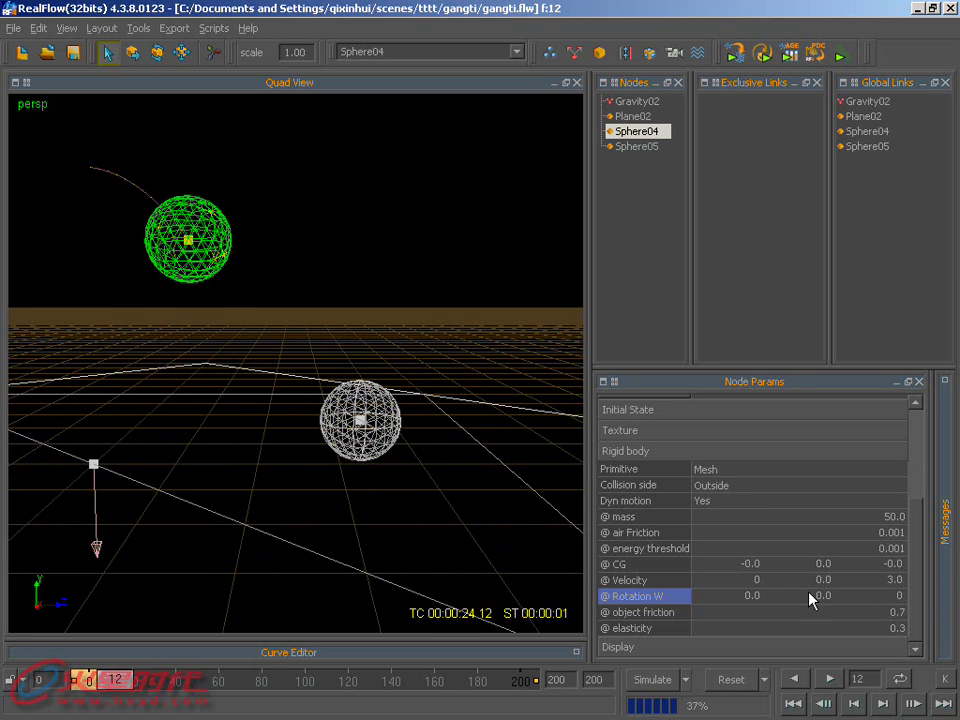
double_click(755, 596)
text(90)
key(Return)
Reset, rerun the simulation to frame 43, scrub back to frame 8, and select Plane02
click(735, 686)
click(436, 379)
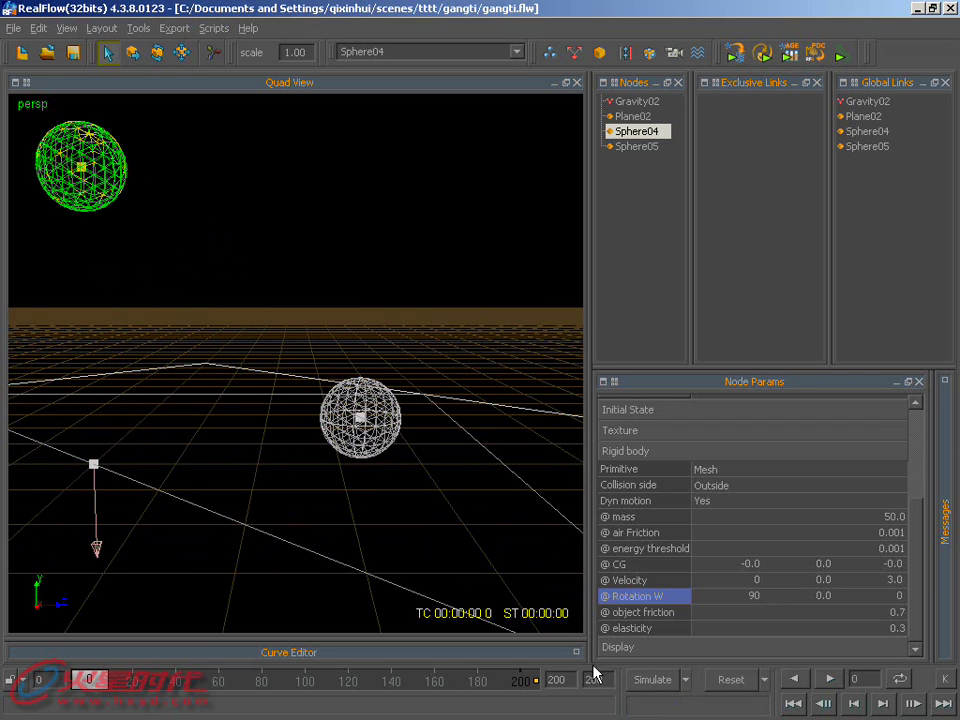
click(660, 688)
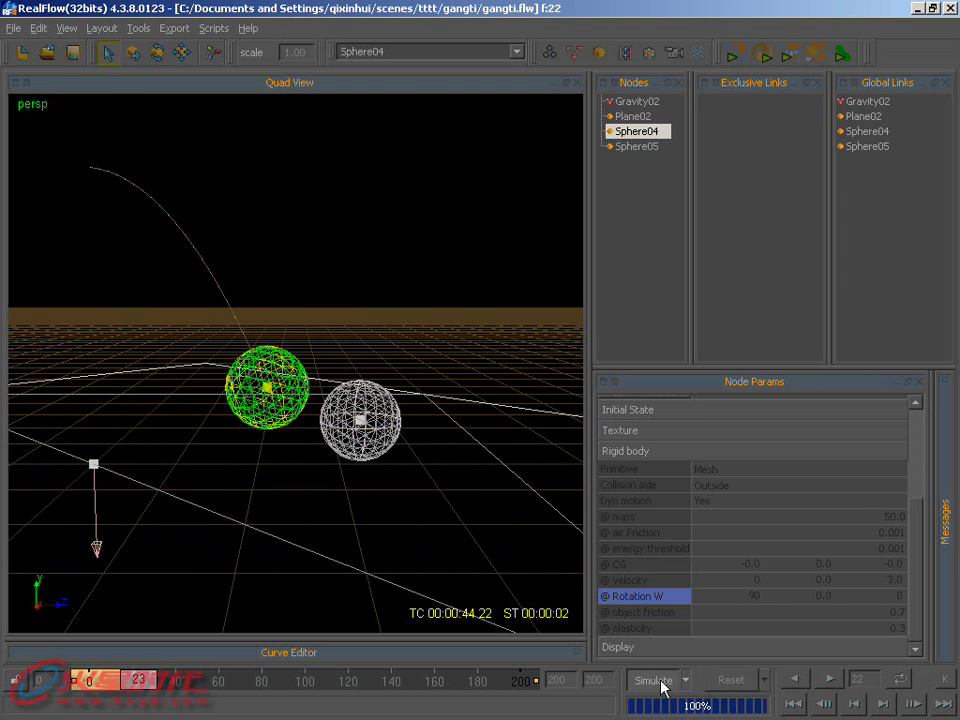
click(660, 686)
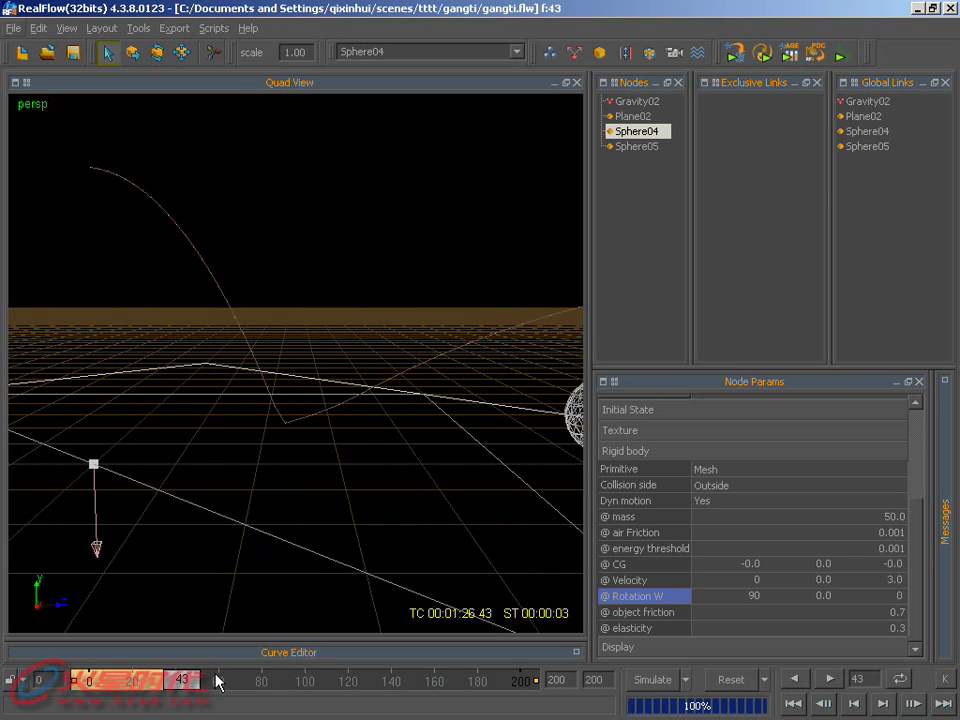
drag(165, 681, 103, 655)
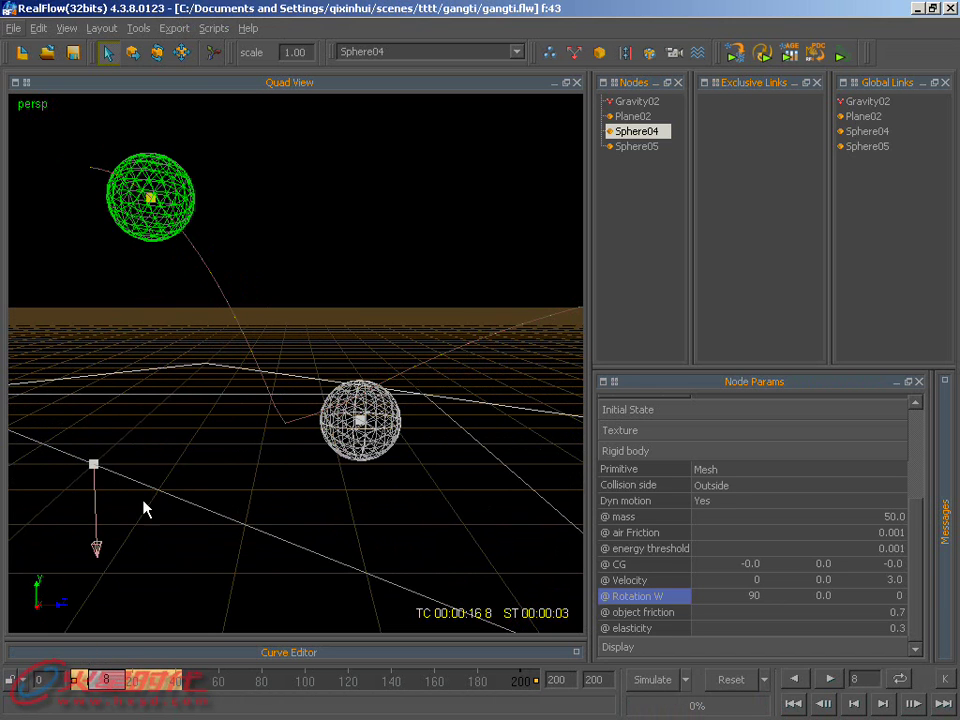
click(180, 467)
Switch the viewport to solid shaded display and scrub playback back to frame 0
key(4)
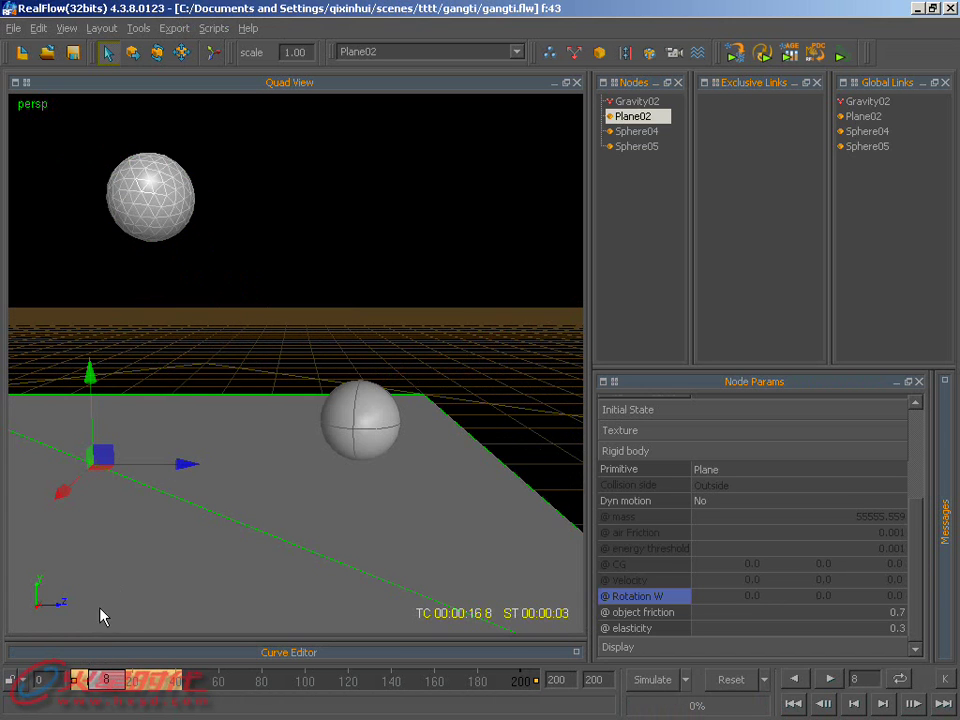
mouse_move(105, 683)
mouse_down()
mouse_move(130, 675)
mouse_move(124, 665)
mouse_move(192, 648)
mouse_move(100, 640)
mouse_up()
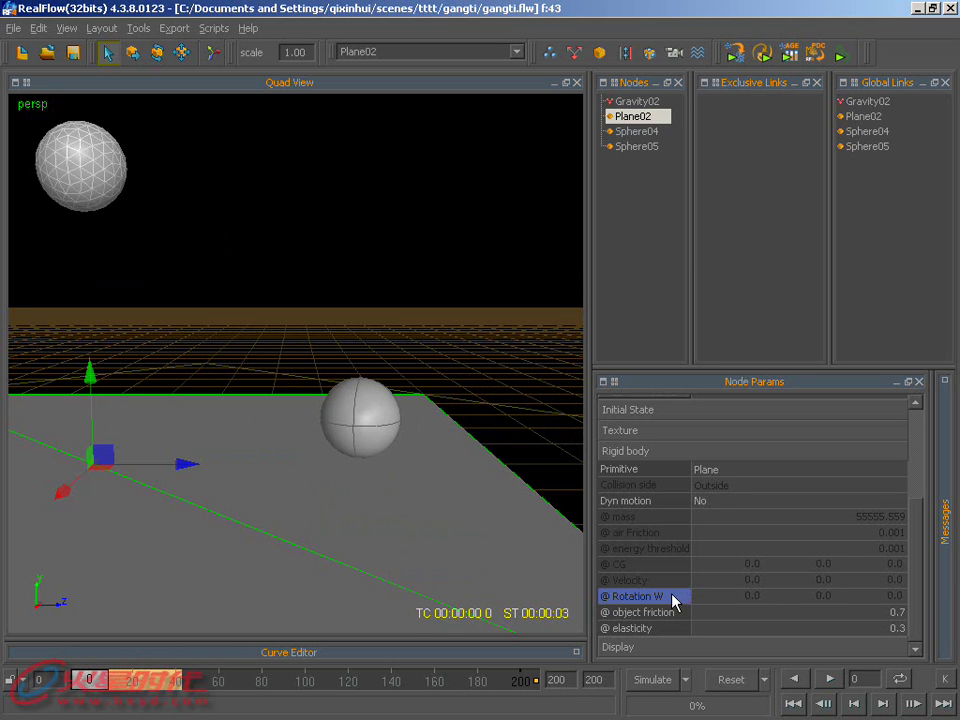
mouse_move(398, 529)
alt+mouse_down()
mouse_move(377, 506)
mouse_move(417, 545)
mouse_move(393, 554)
alt+mouse_up()
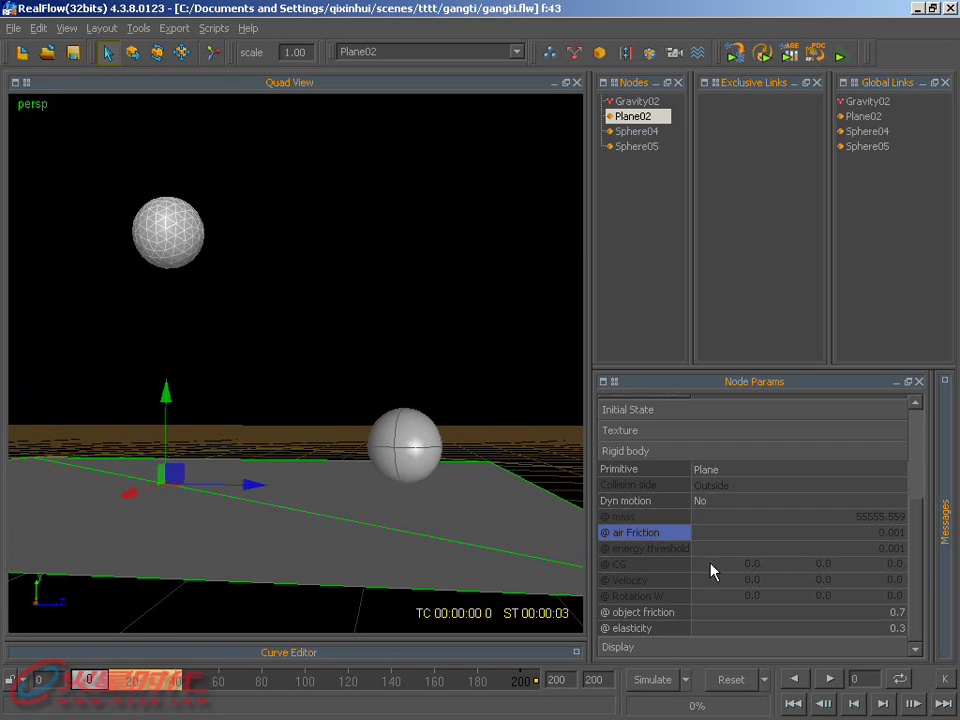
Select Sphere04, set its Rotation W to 5.0, and discard the old simulation data
click(199, 234)
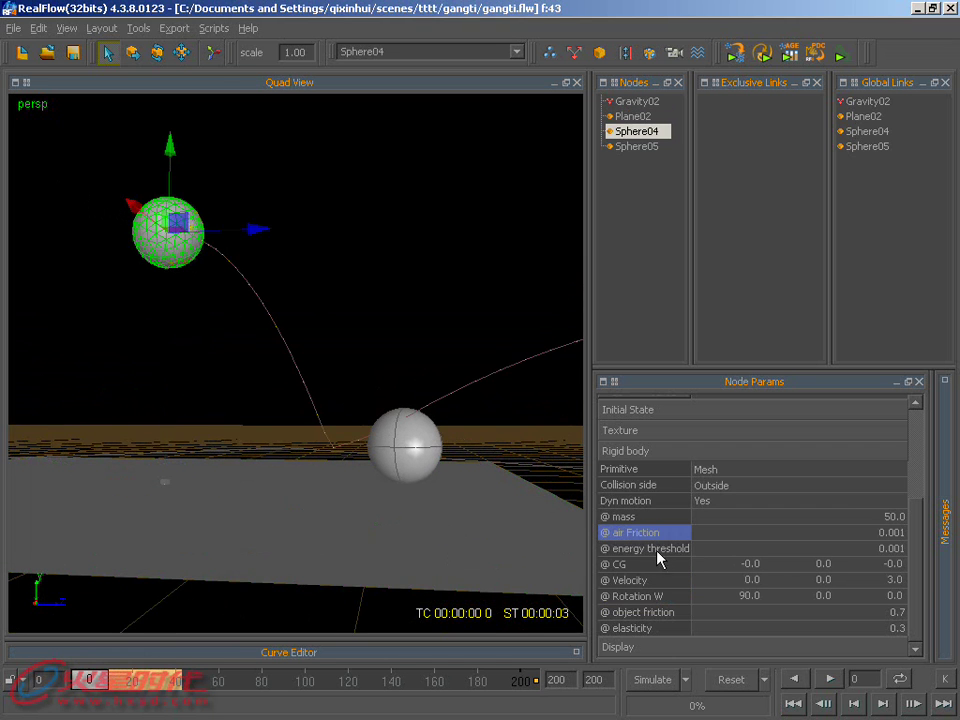
double_click(750, 596)
text(5)
key(Return)
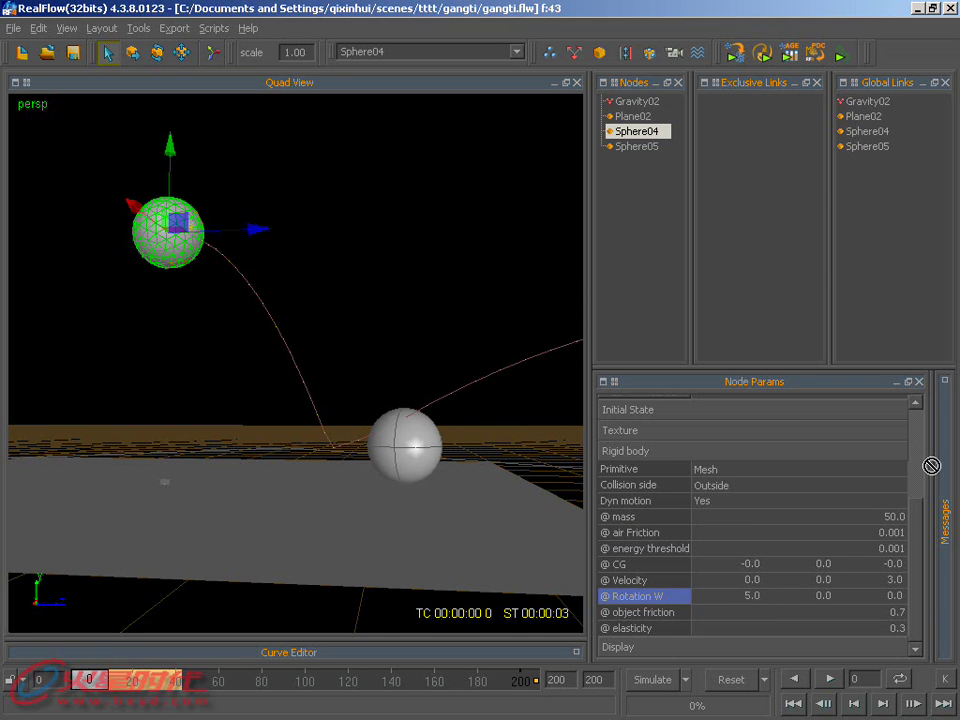
click(731, 679)
click(462, 388)
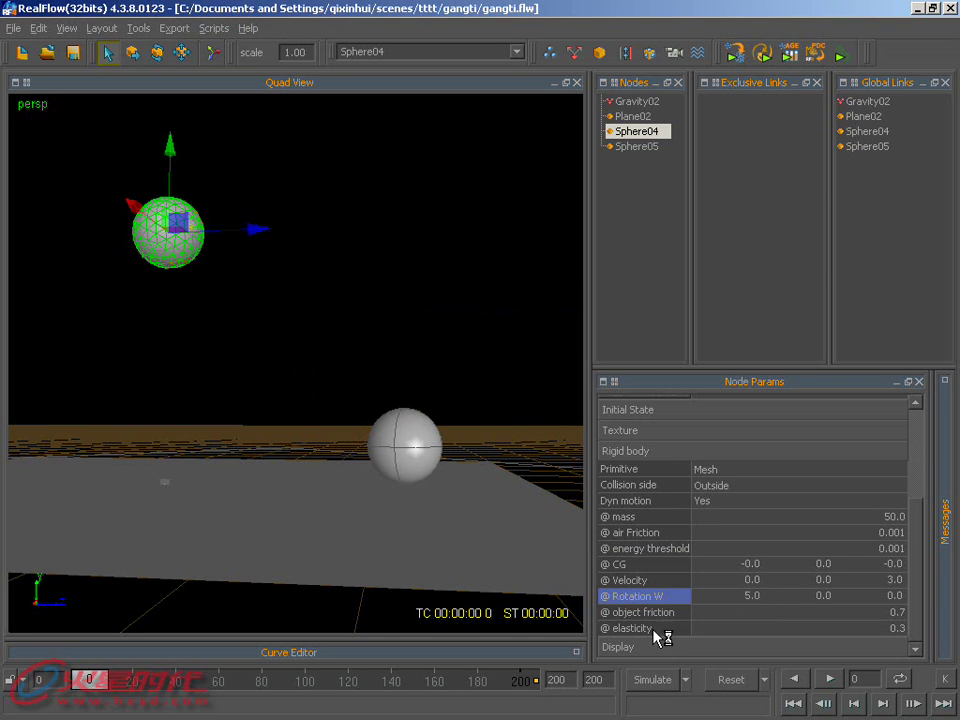
Test-simulate the 5.0 spin, then stop and reset to frame 0
click(668, 681)
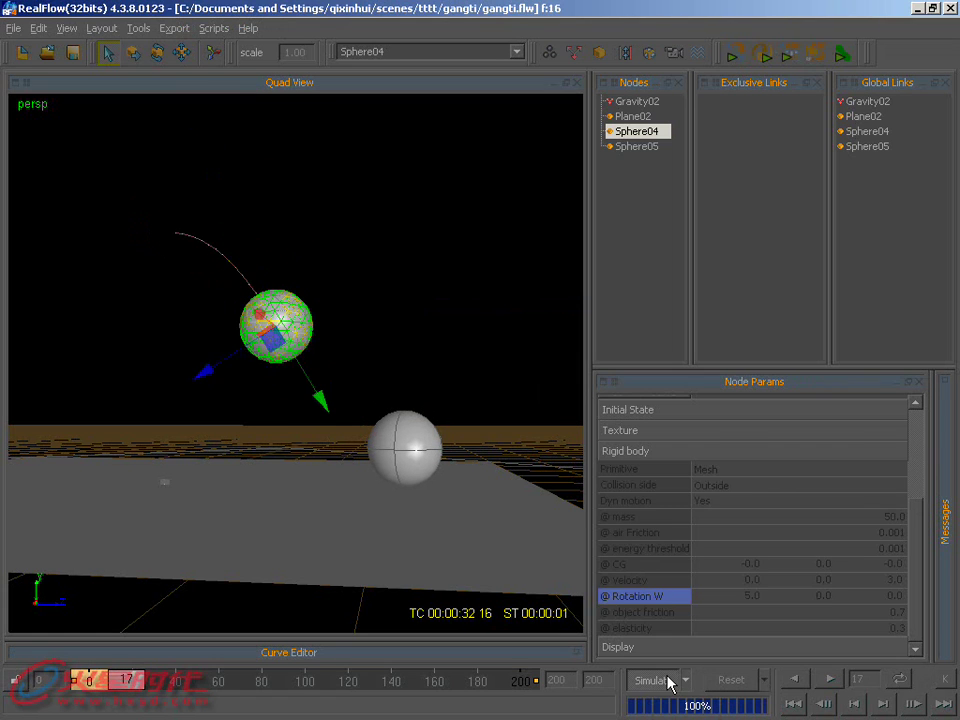
click(671, 683)
click(726, 681)
click(432, 386)
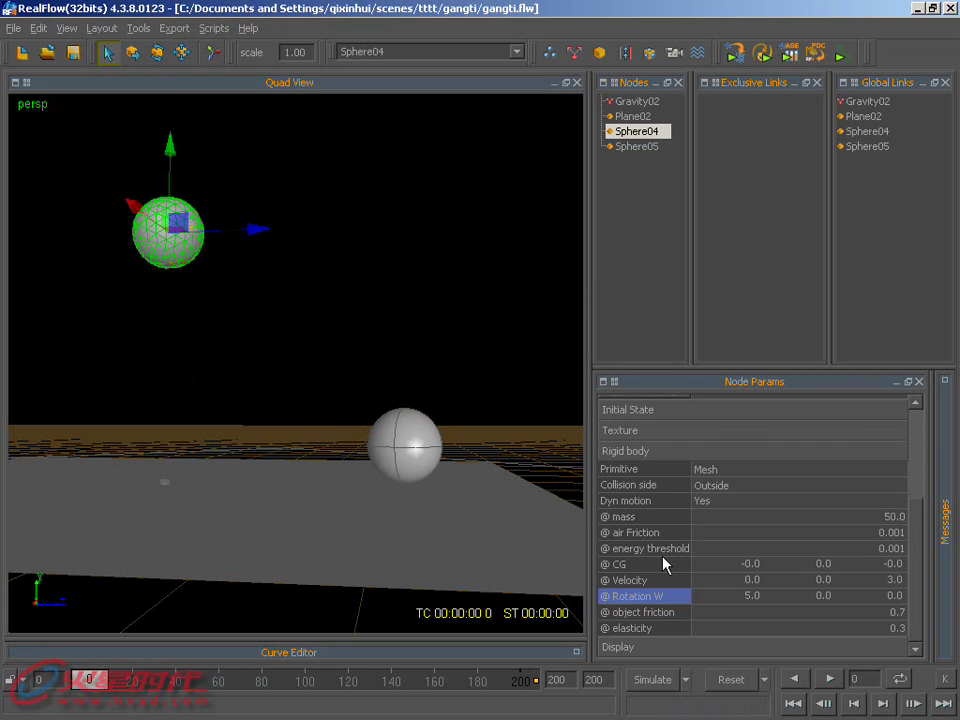
Change Rotation W to -5.0, simulate the reversed spin to frame 76, and reset
double_click(742, 598)
text(-5)
key(Return)
click(646, 682)
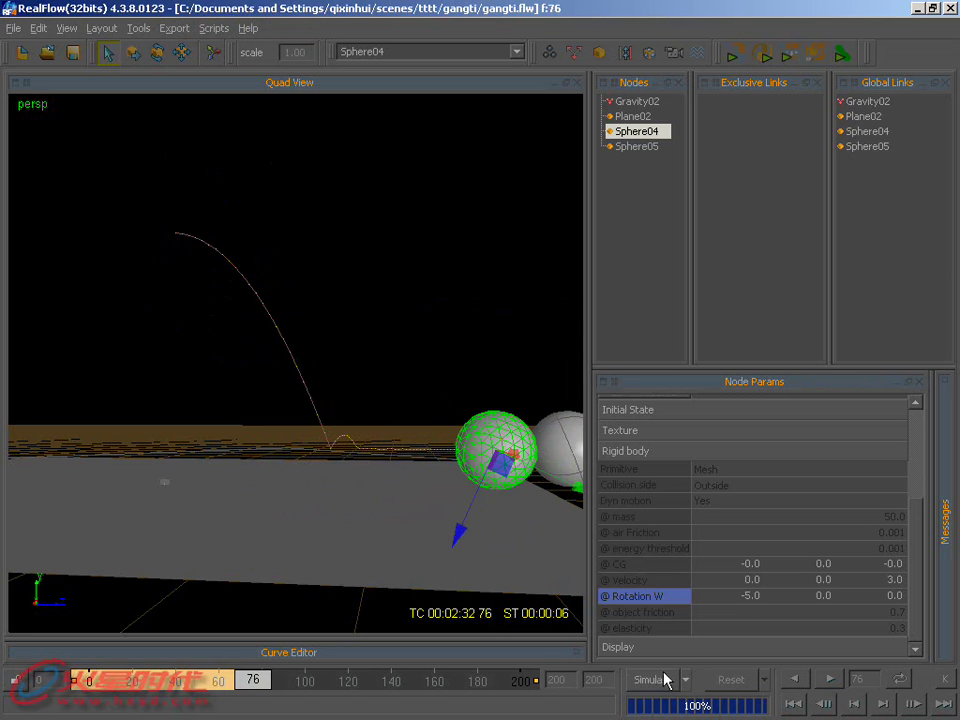
click(729, 680)
click(433, 388)
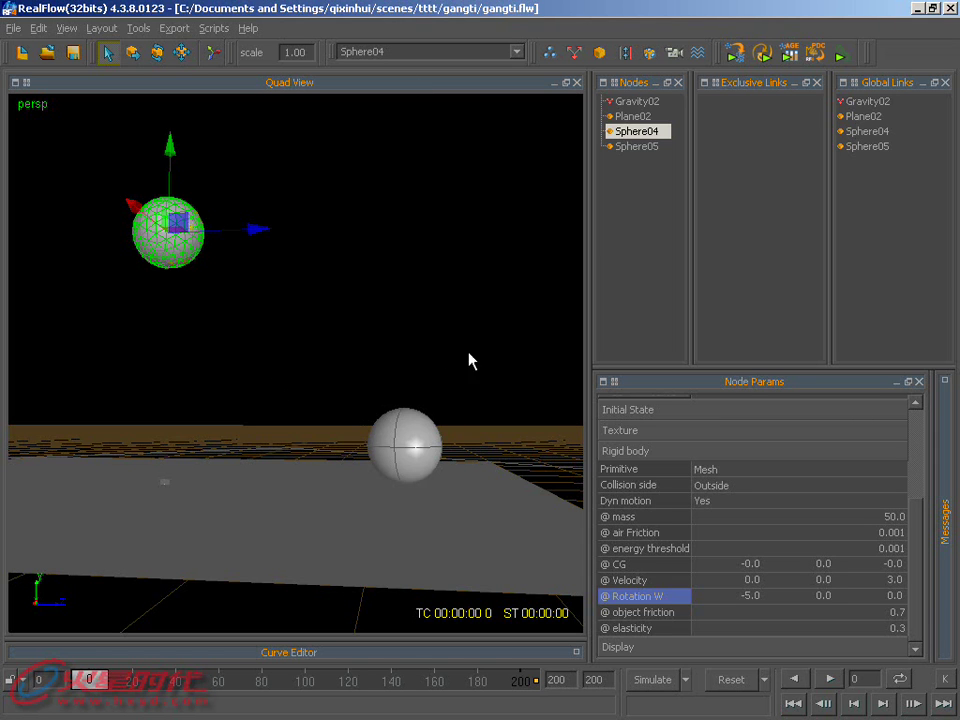
click(662, 612)
click(430, 437)
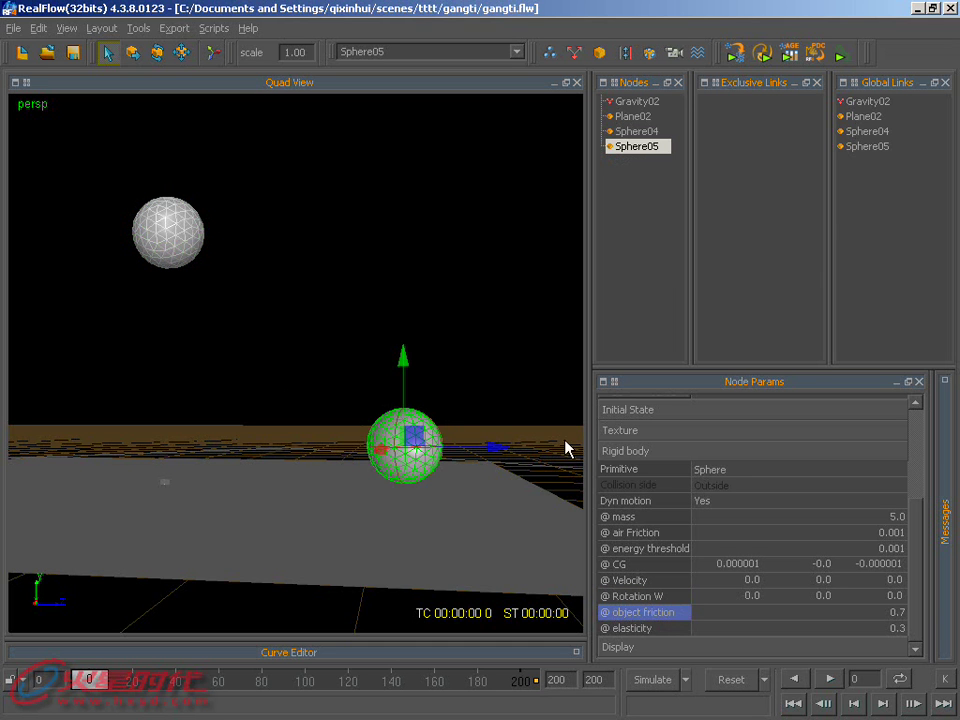
key(Delete)
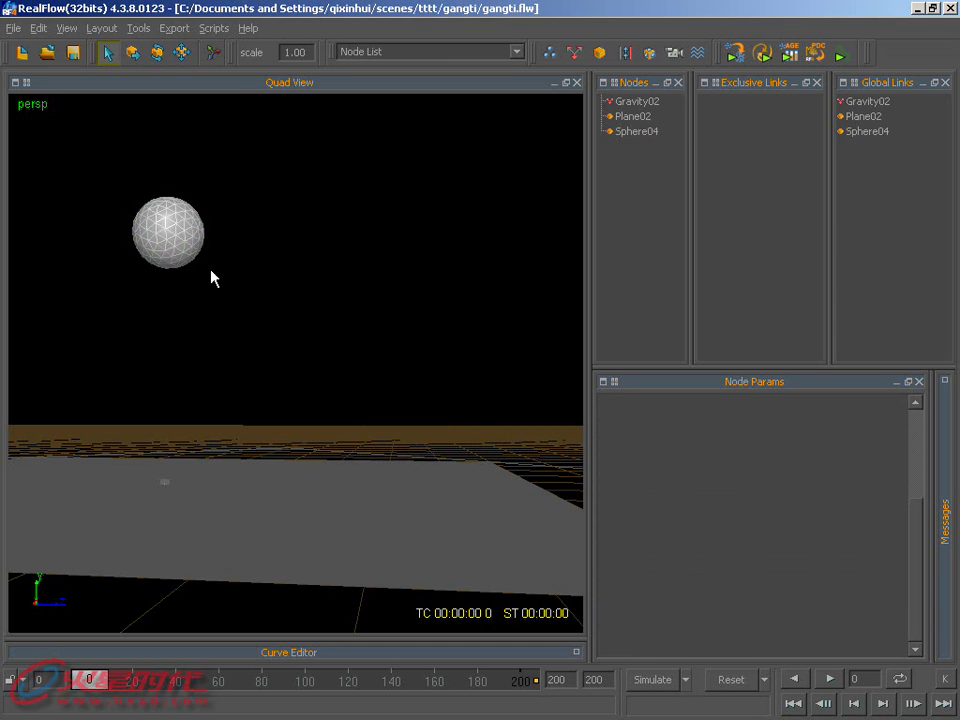
click(200, 258)
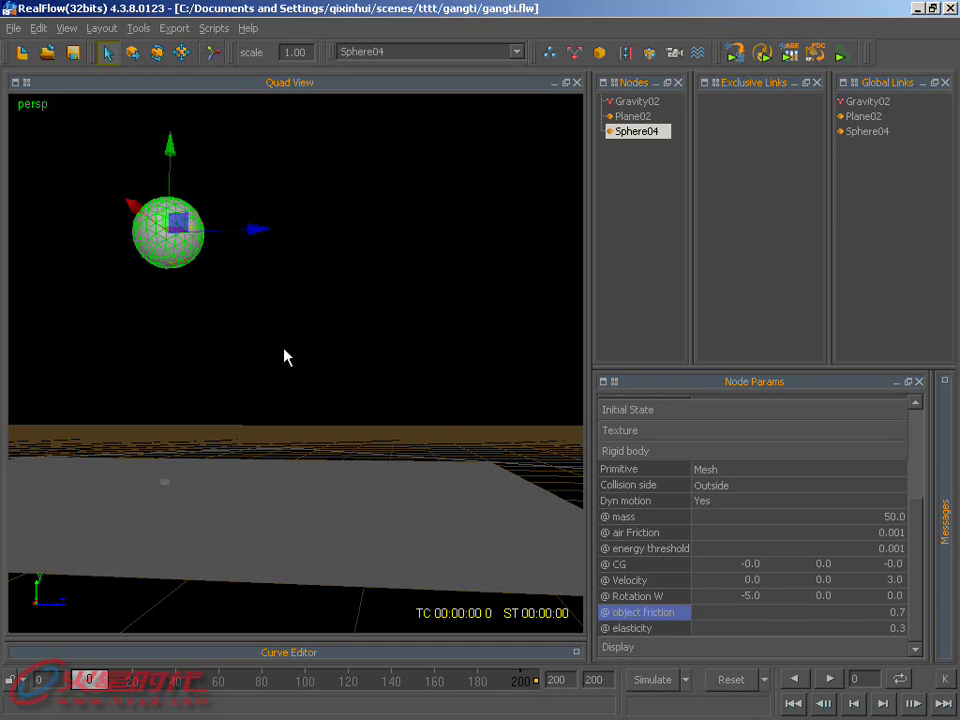
double_click(750, 596)
text(5)
key(Return)
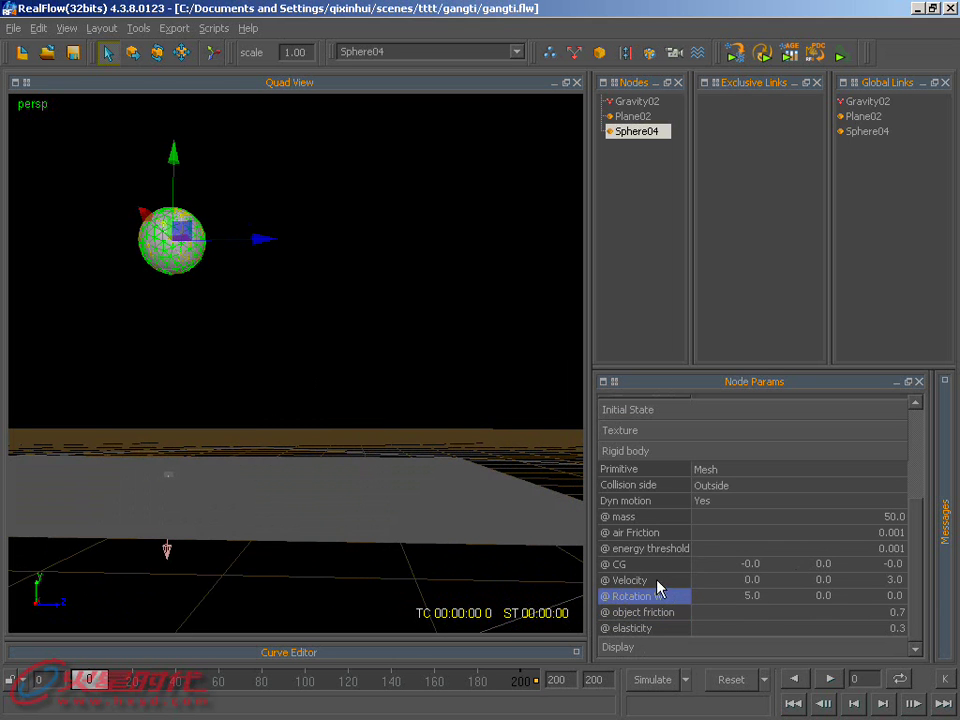
click(668, 680)
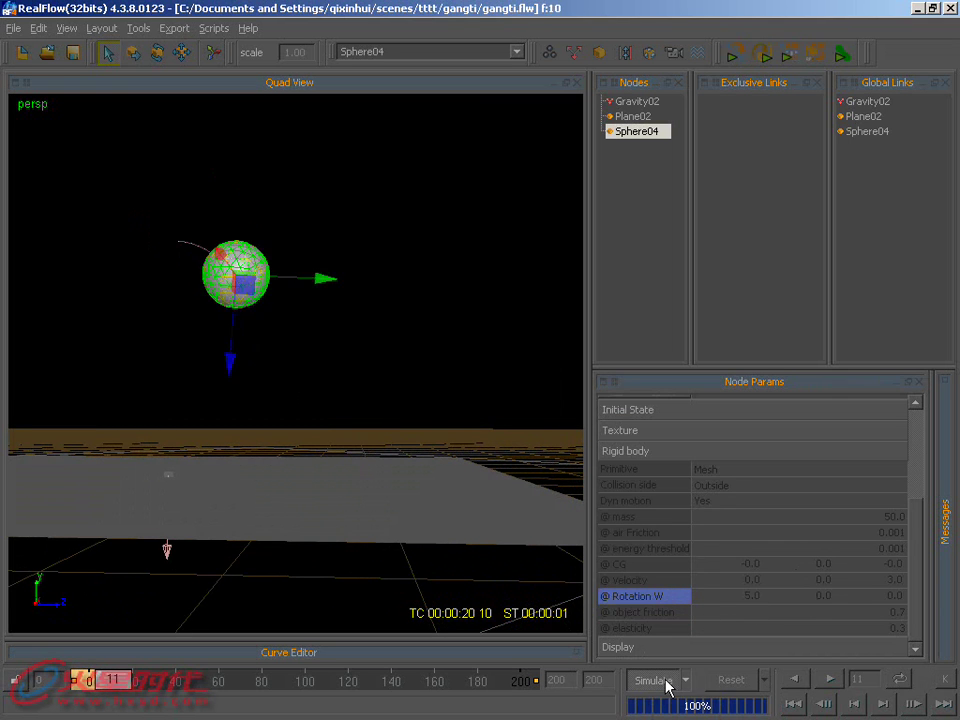
click(749, 686)
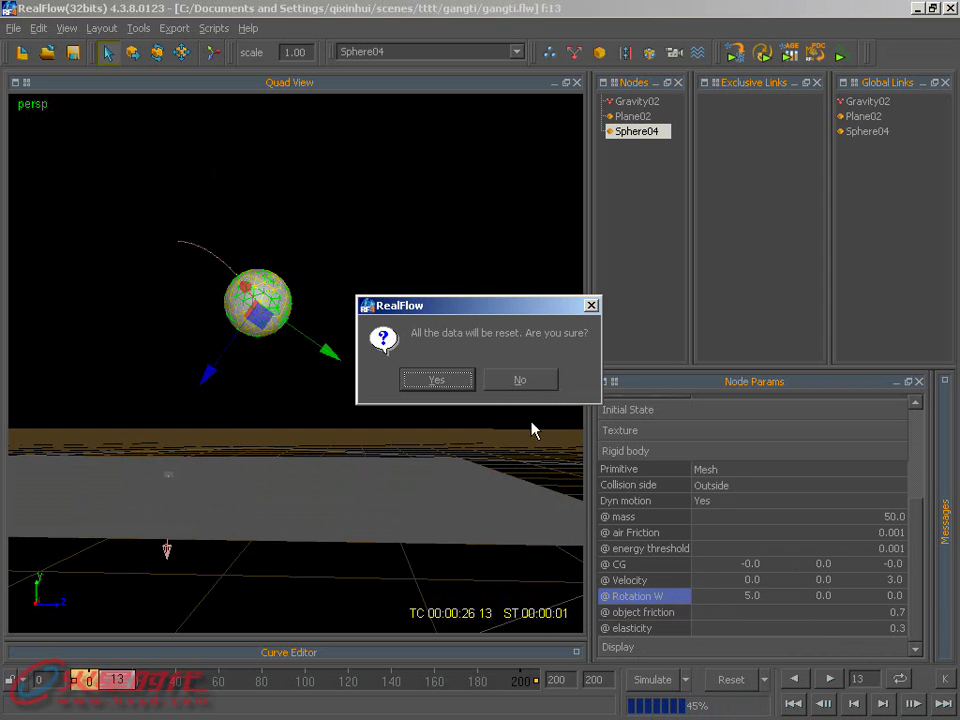
click(437, 379)
click(672, 681)
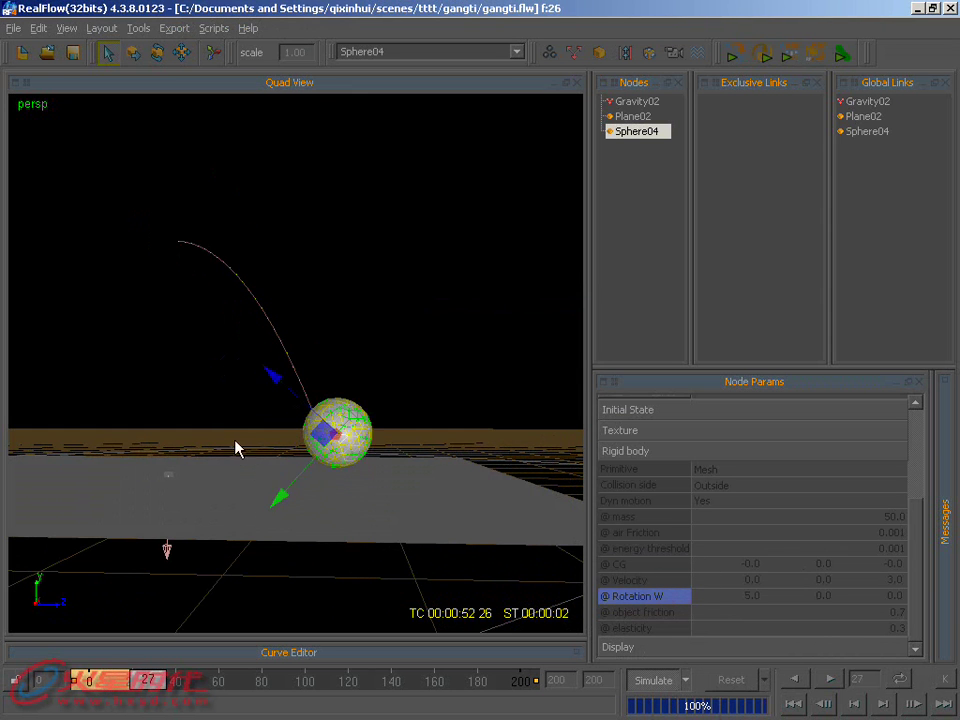
click(655, 680)
click(731, 680)
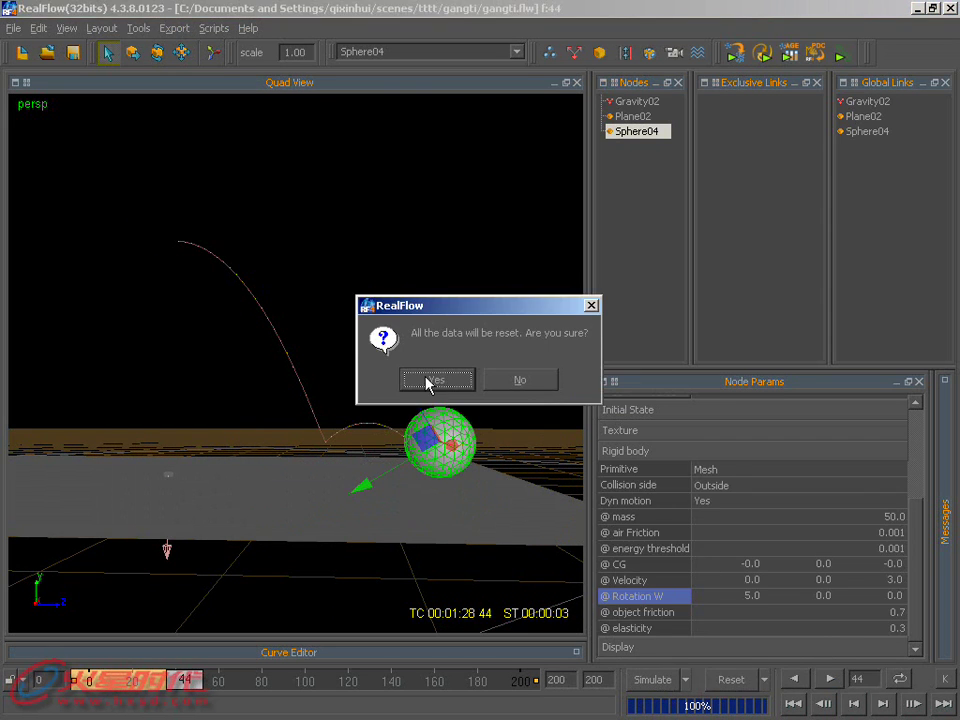
click(429, 381)
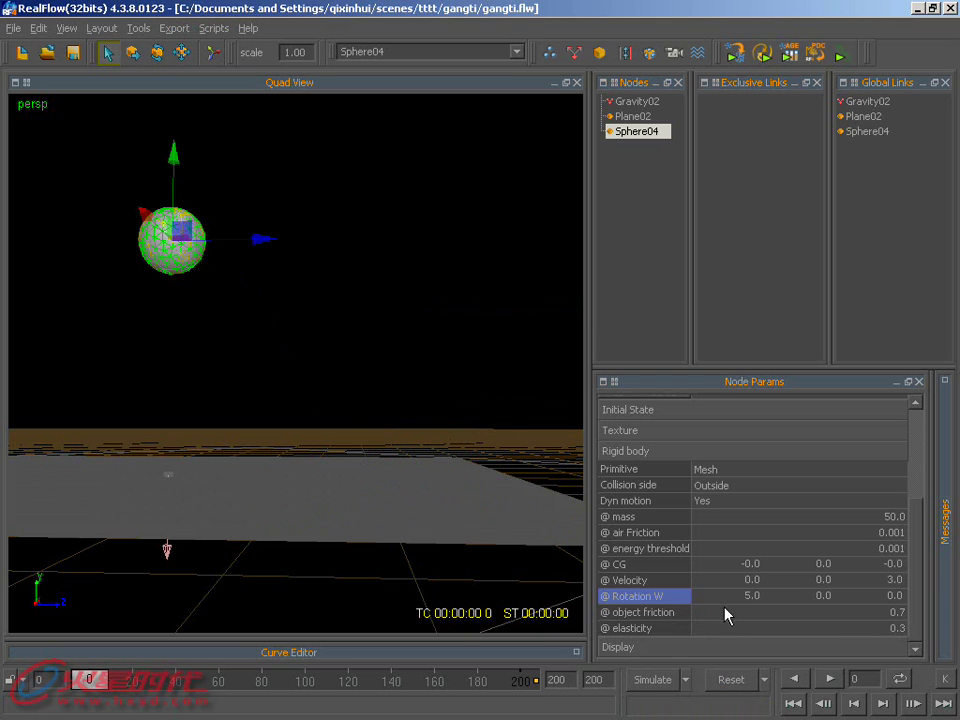
Set the sphere's elasticity to 1.0, test-simulate, and reset to frame 0
double_click(880, 628)
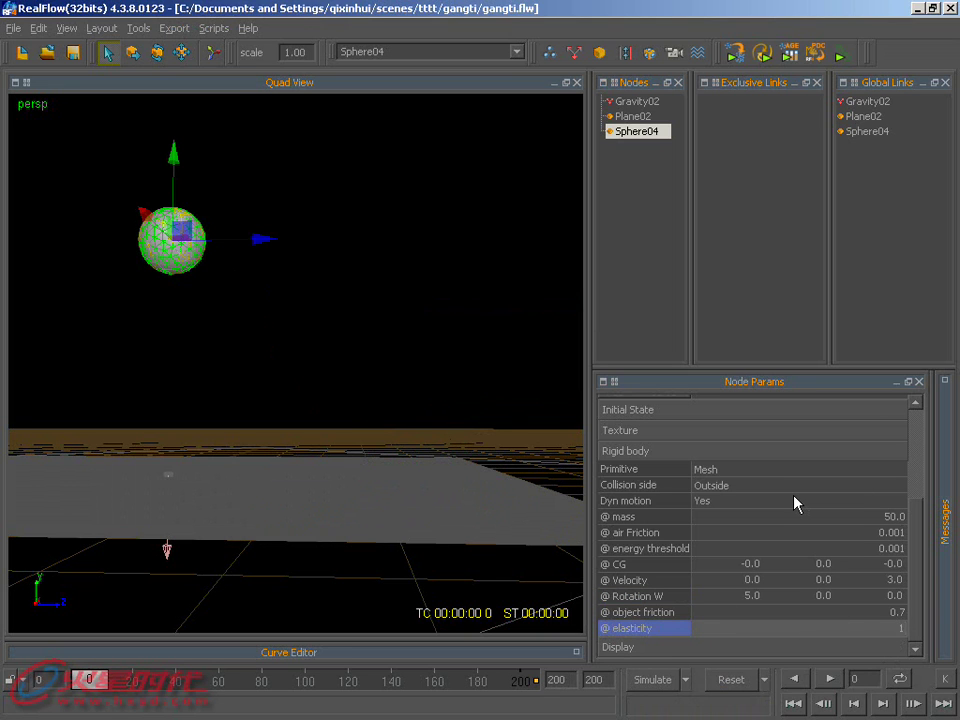
text(1)
key(Return)
click(673, 681)
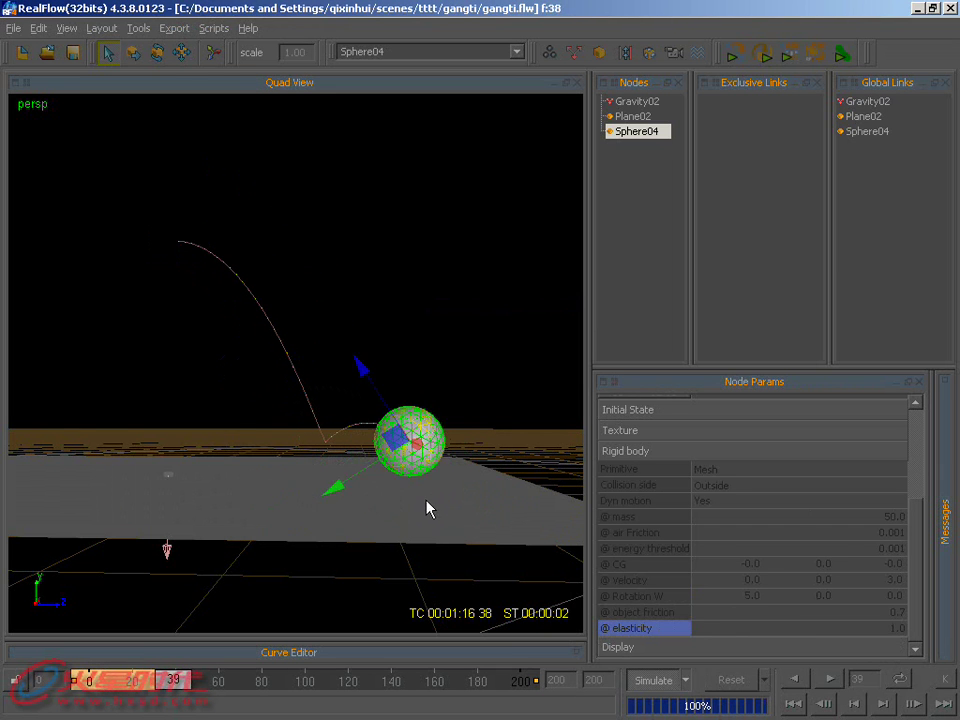
click(660, 681)
click(722, 684)
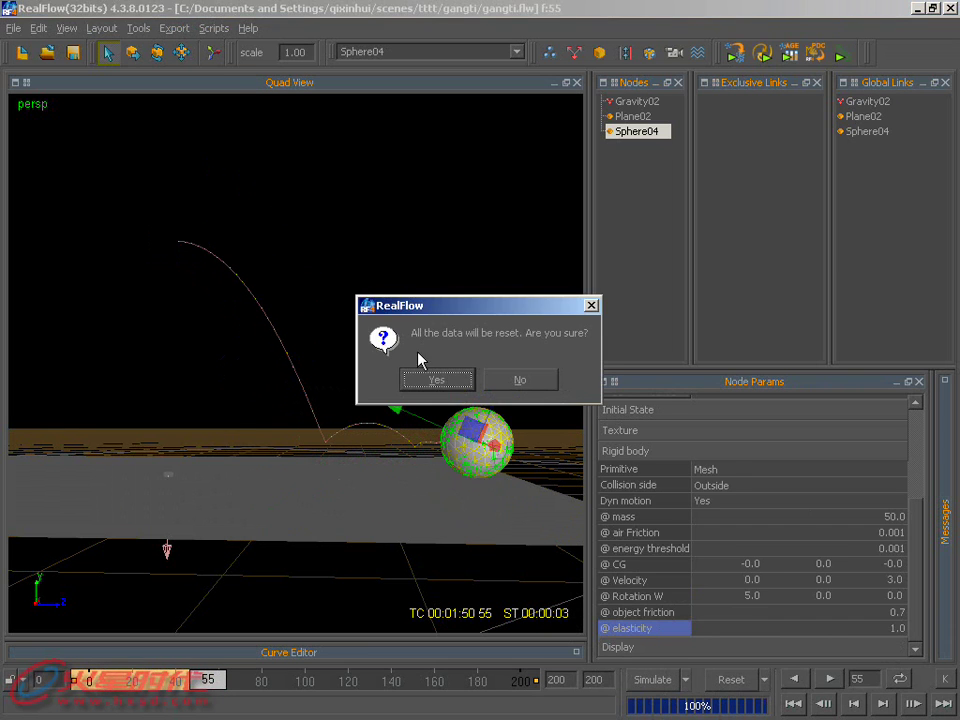
click(433, 380)
Set Plane02's elasticity to 1.0, simulate the bouncier drop to frame 66, and reset
click(394, 467)
click(435, 457)
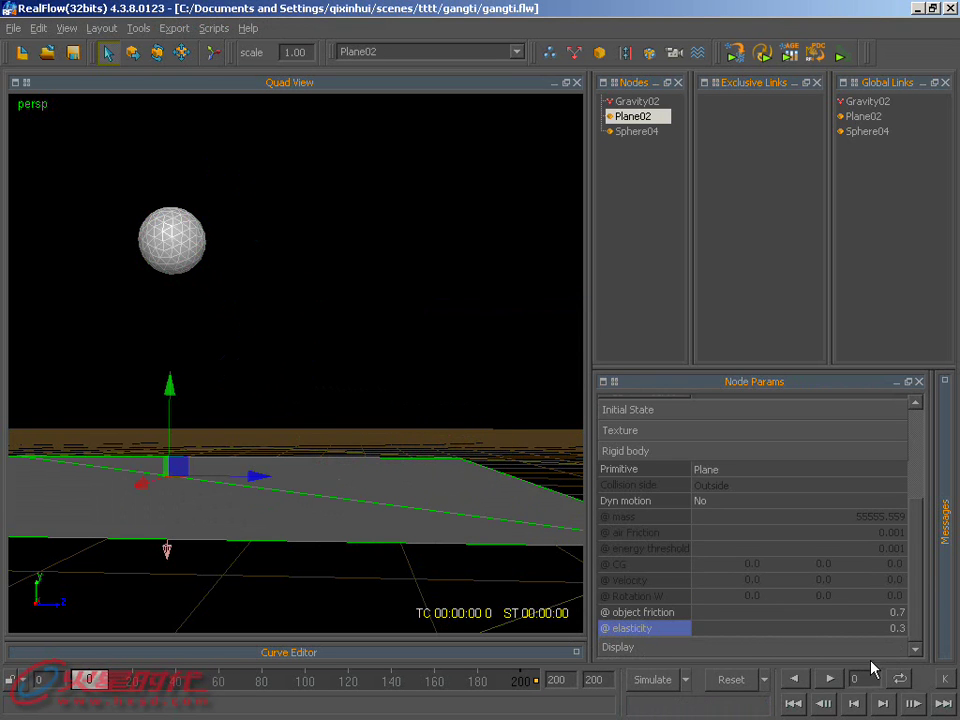
double_click(895, 628)
text(1)
key(Return)
click(655, 680)
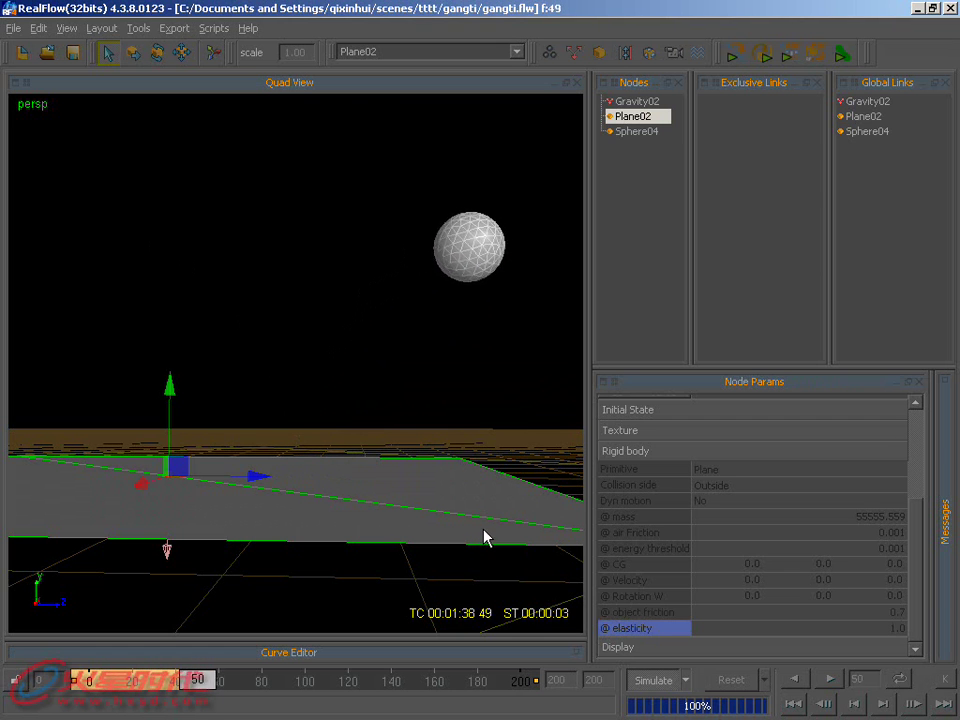
click(662, 680)
click(731, 680)
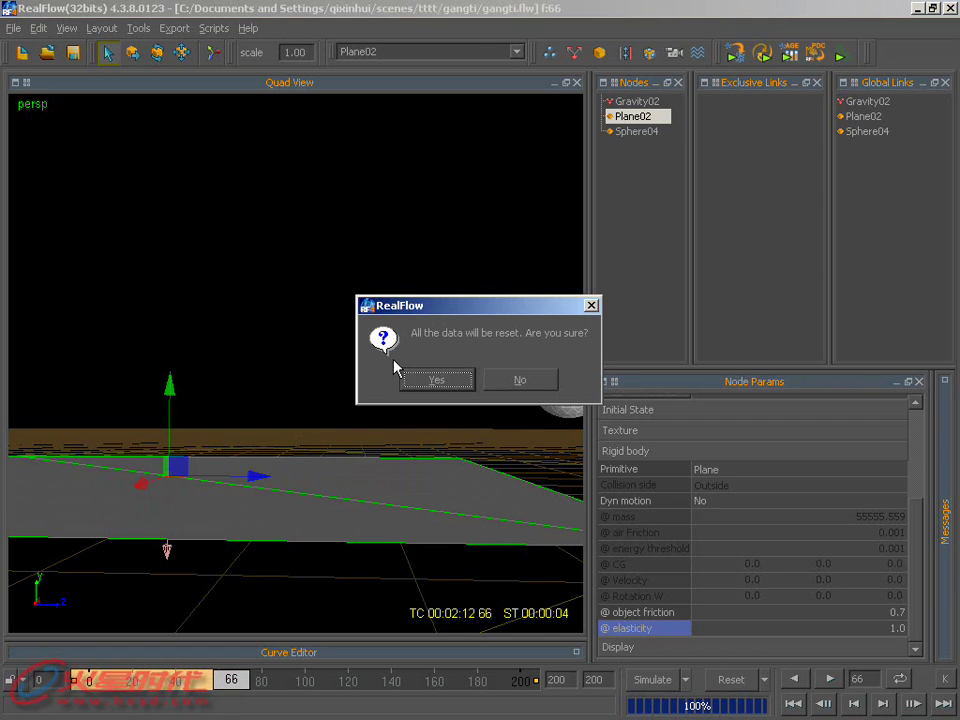
click(435, 379)
alt+drag(300, 330, 302, 320)
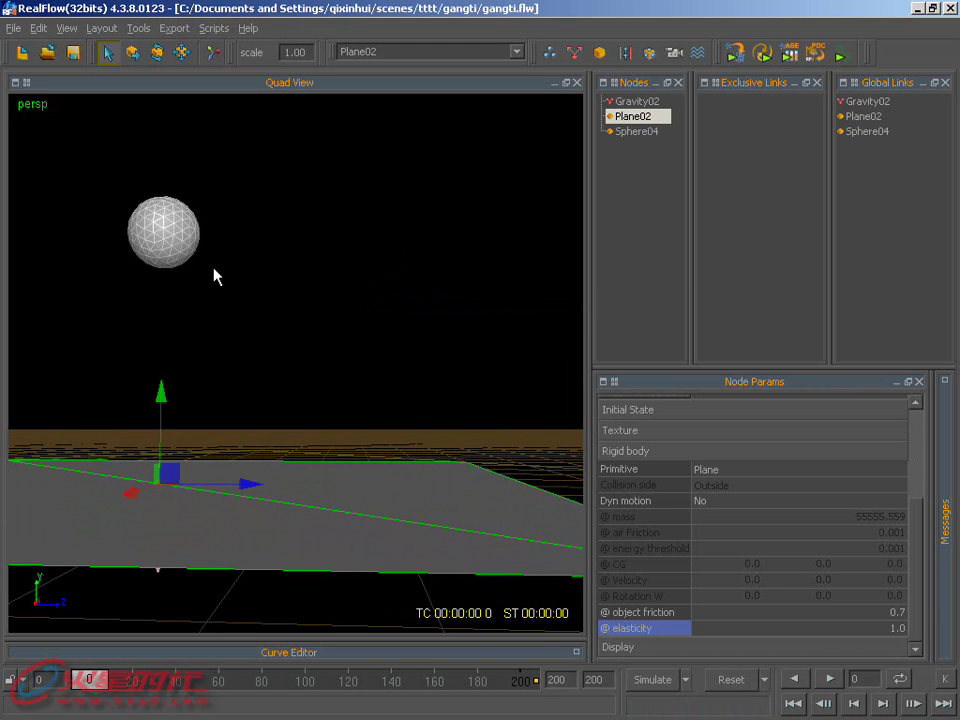
Lower the elasticity of Plane02 and Sphere04 to 0.1
double_click(885, 628)
text(0.1)
key(Return)
click(158, 222)
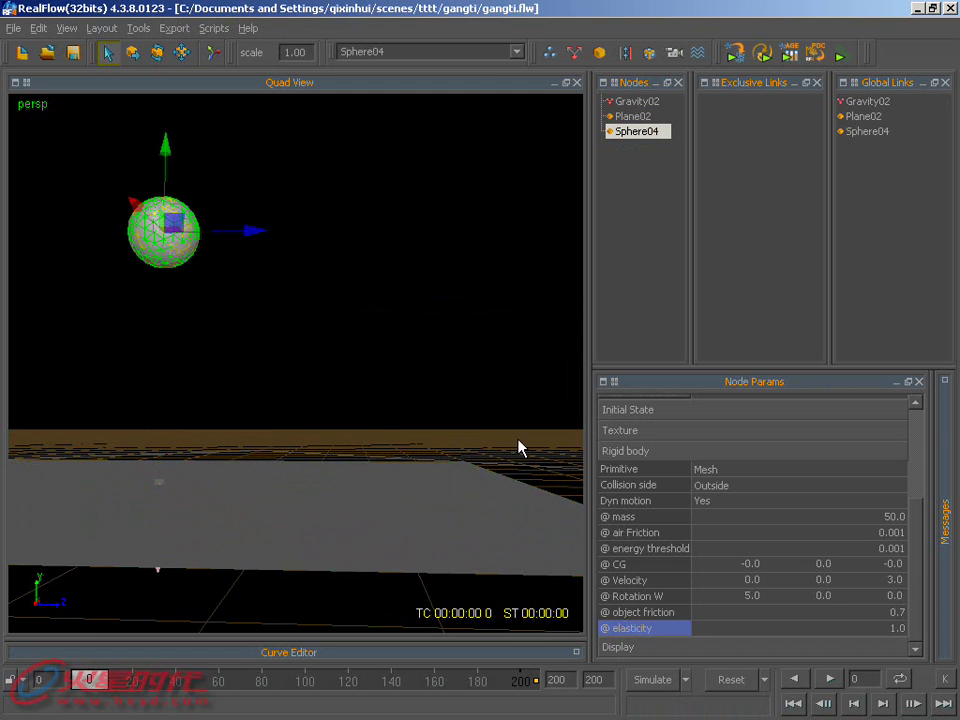
double_click(895, 628)
text(1)
key(Return)
Test-simulate the low-elasticity drop to frame 54 and reset to frame 0
click(650, 684)
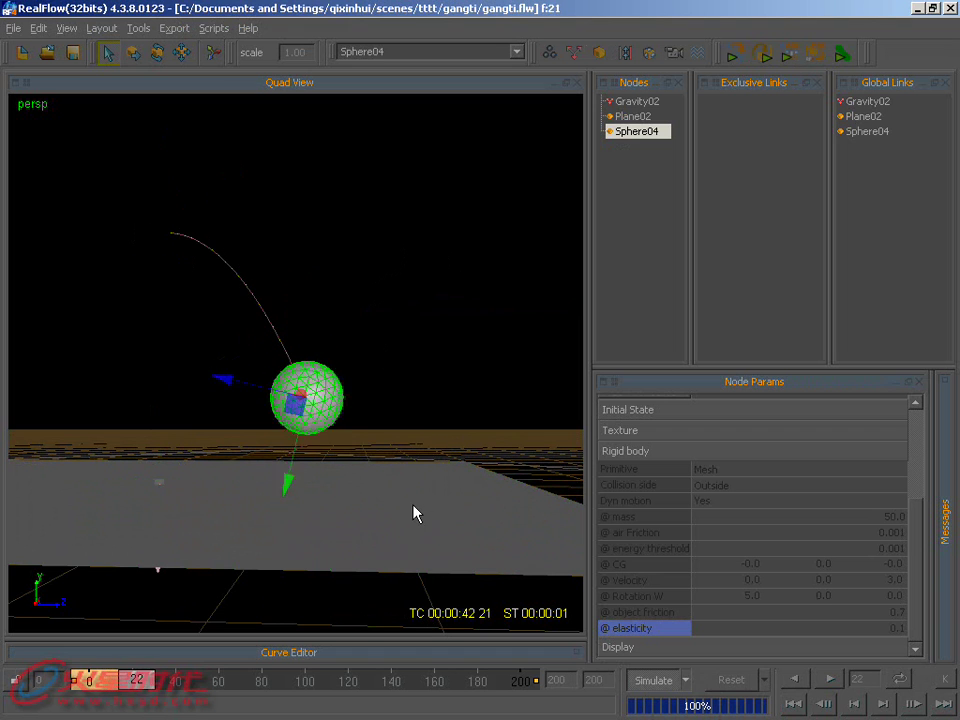
click(657, 684)
click(729, 681)
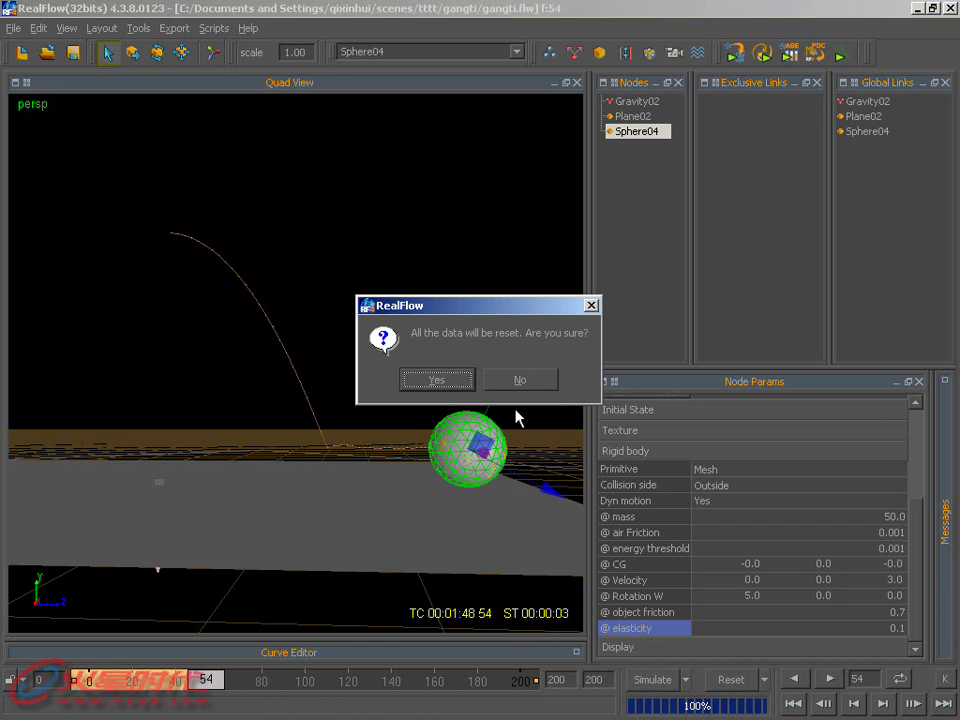
click(436, 380)
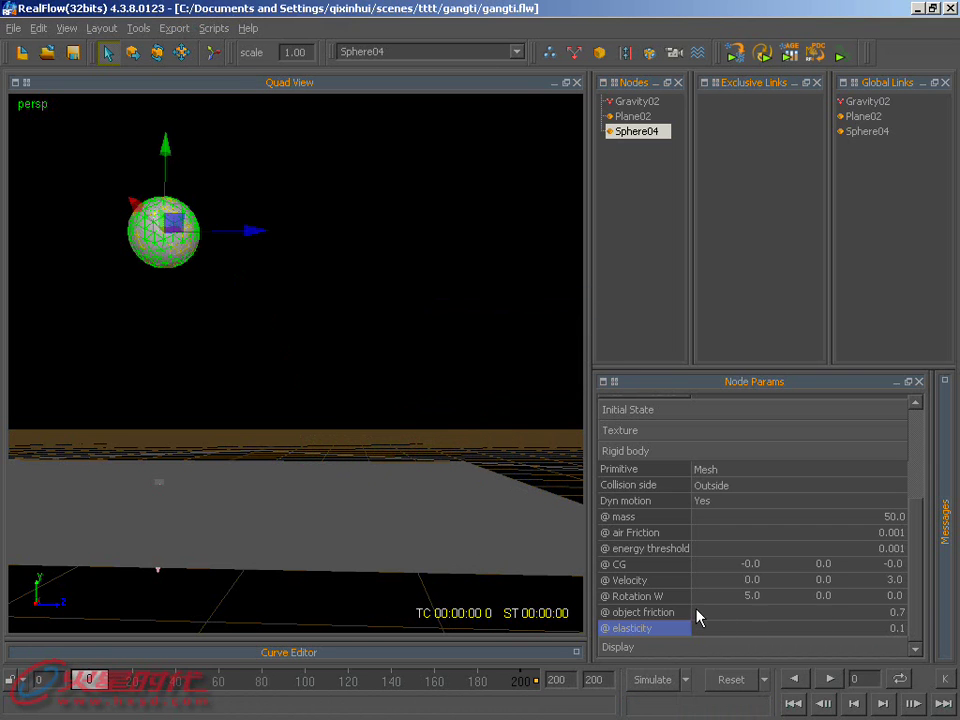
shift+click(800, 596)
double_click(886, 612)
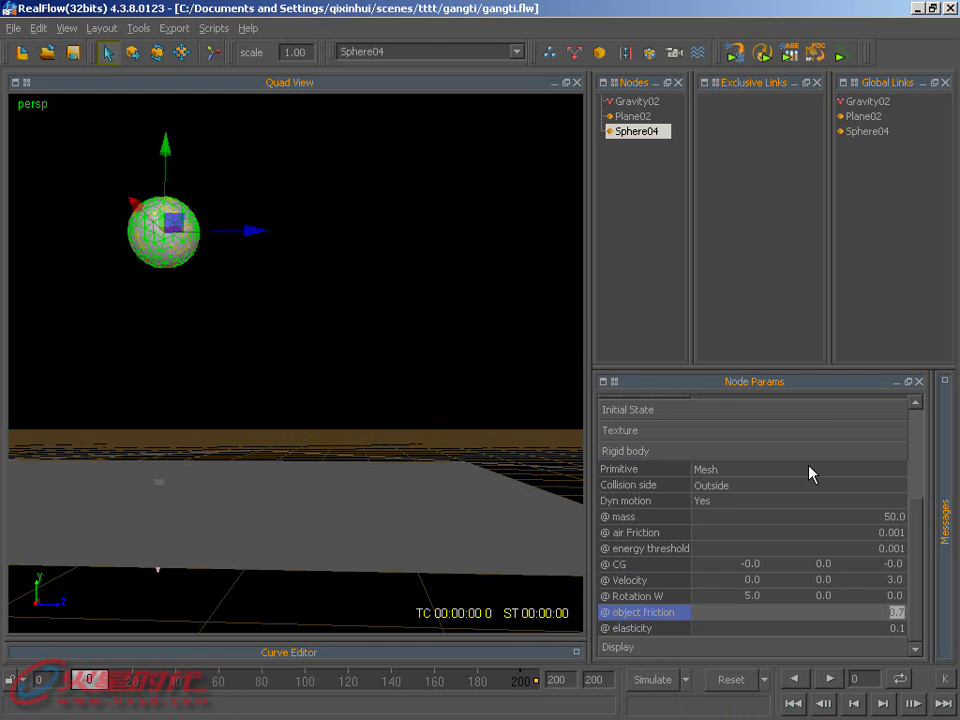
text(0.2)
Set Plane02's object friction to 0.2, test-simulate, and scrub back through the roll
click(461, 506)
double_click(890, 610)
text(2)
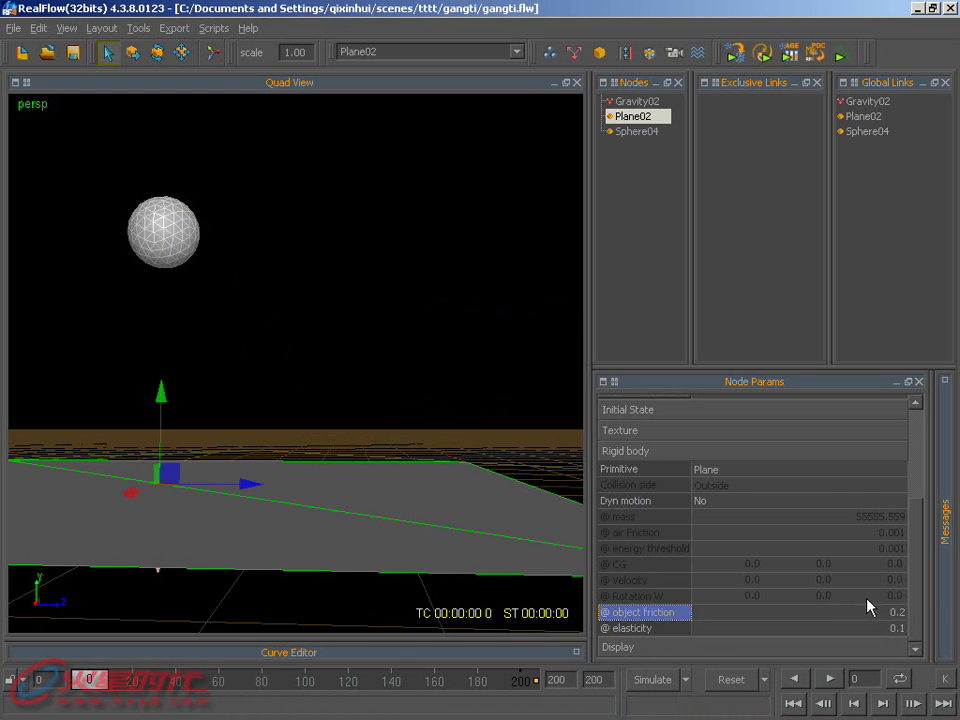
click(668, 683)
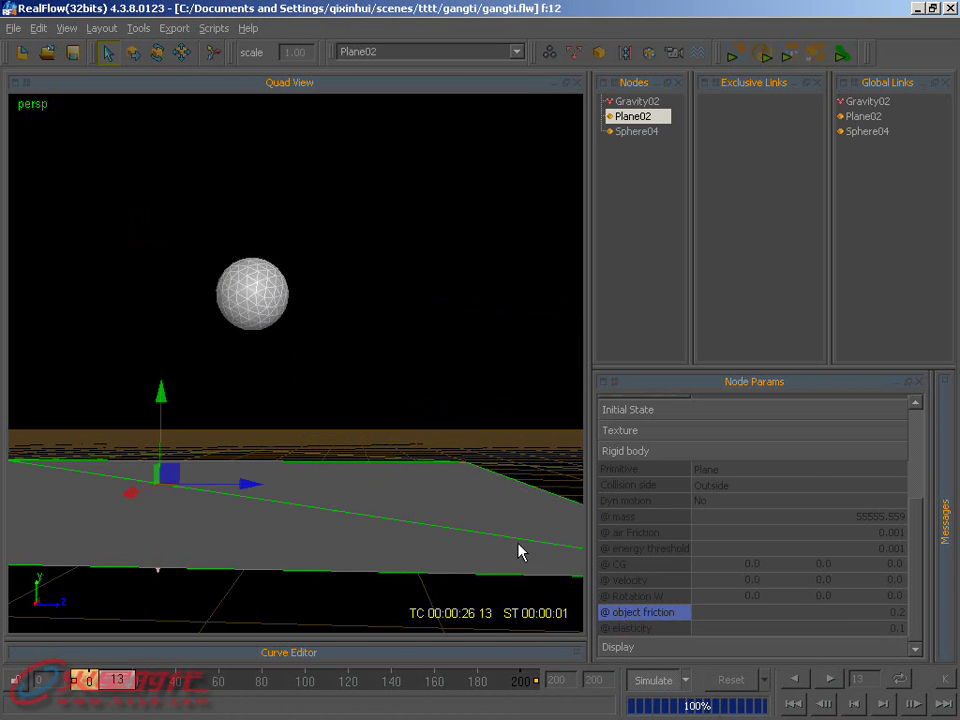
click(655, 680)
drag(239, 682, 104, 683)
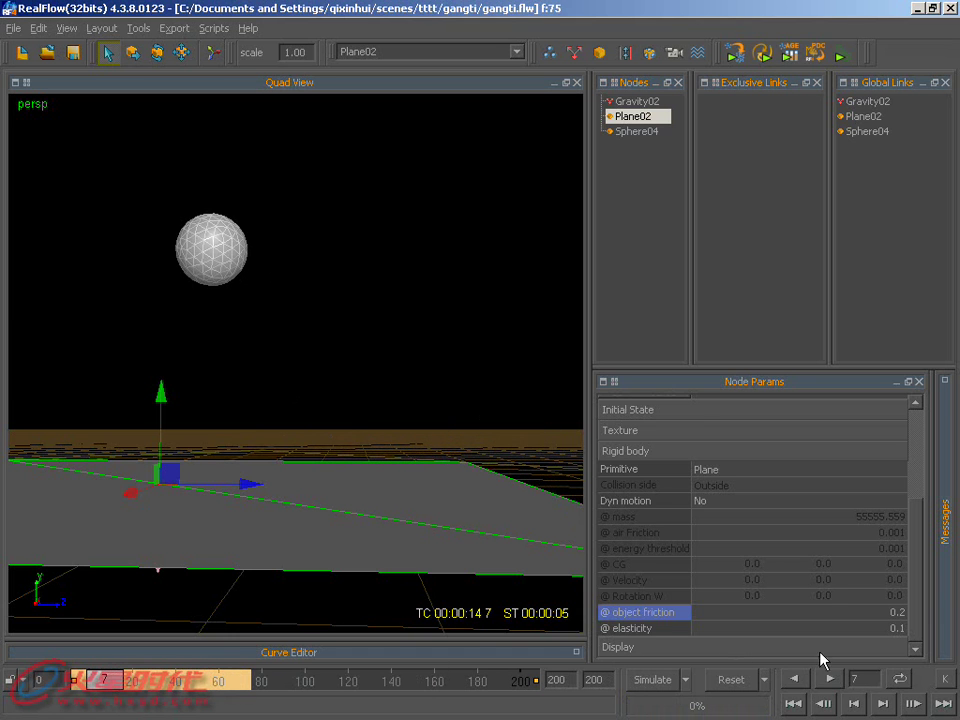
Raise the object friction of Plane02 and Sphere04 to 1.0 and clear old simulation data
double_click(886, 611)
key(Return)
click(220, 258)
double_click(895, 612)
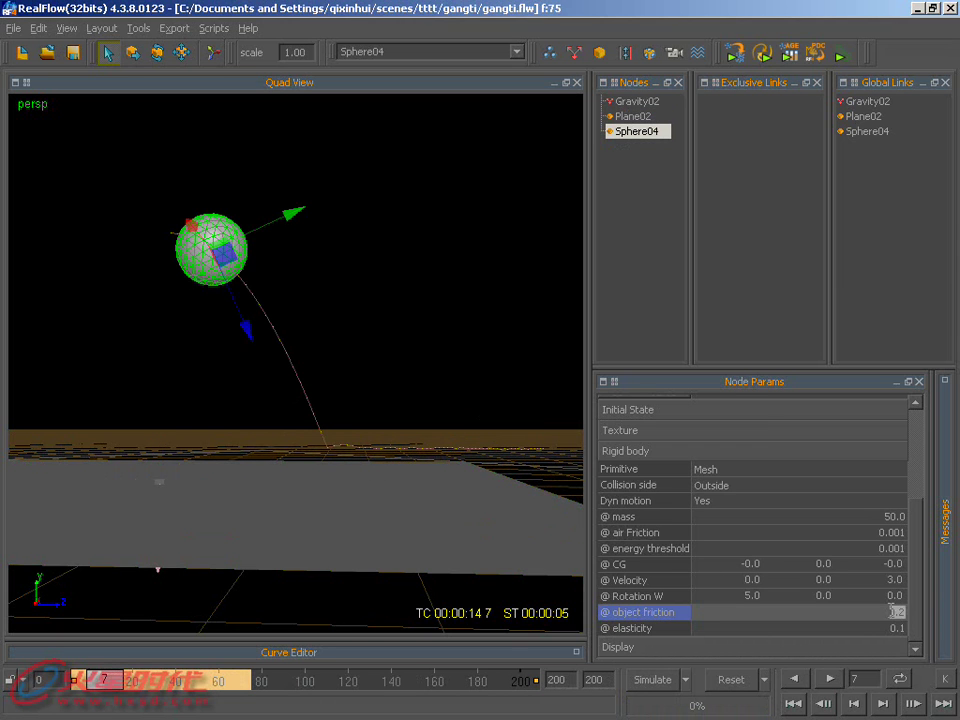
text(1)
click(724, 683)
click(445, 380)
Simulate the sphere rolling with friction 1.0 to frame 130, then reset to frame 0
click(651, 681)
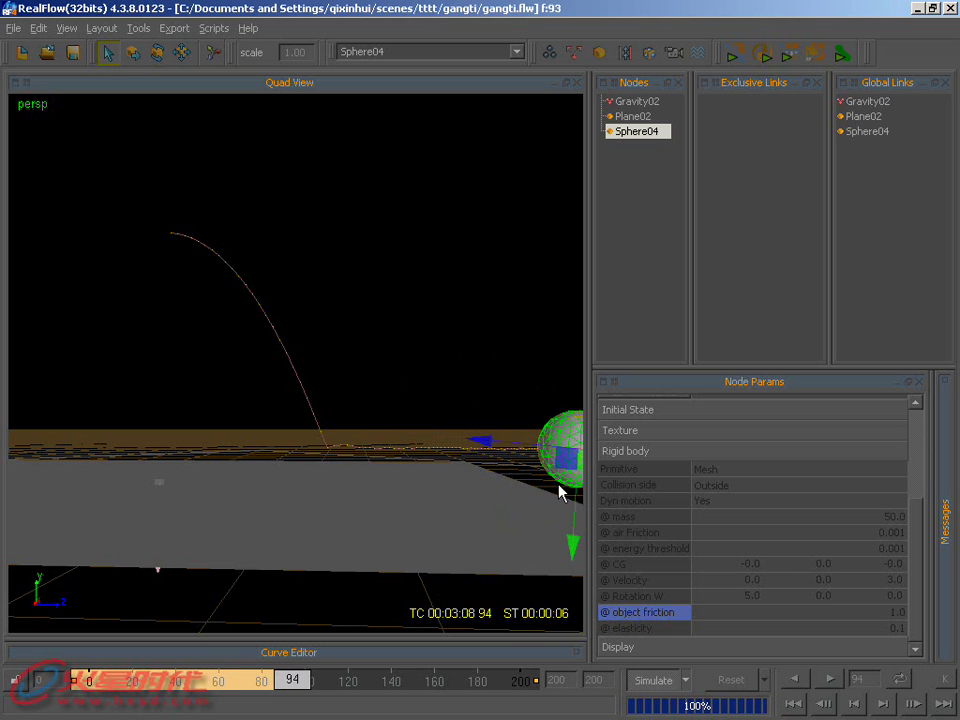
alt+drag(537, 514, 512, 592)
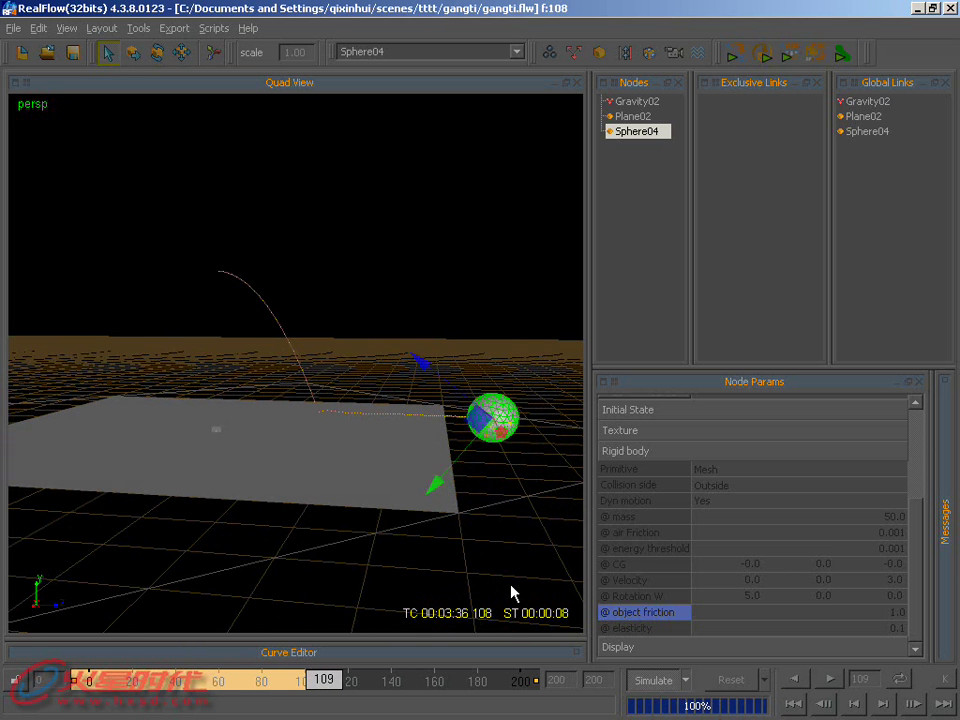
click(752, 681)
click(443, 382)
click(332, 446)
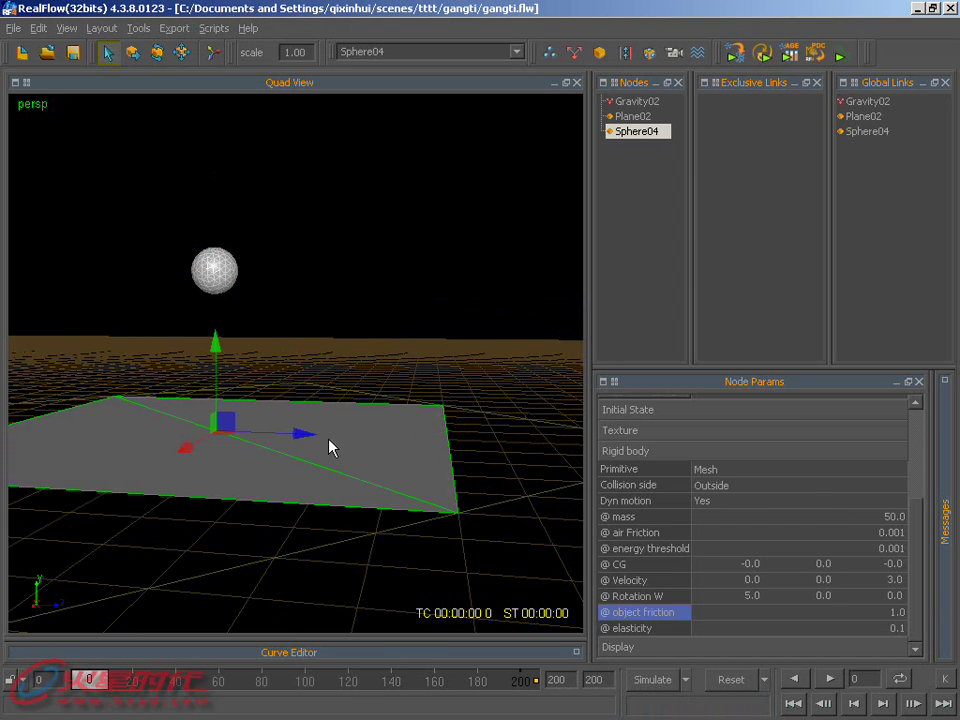
Set the object friction of Plane02 and Sphere04 to 0.0
double_click(896, 612)
key(Return)
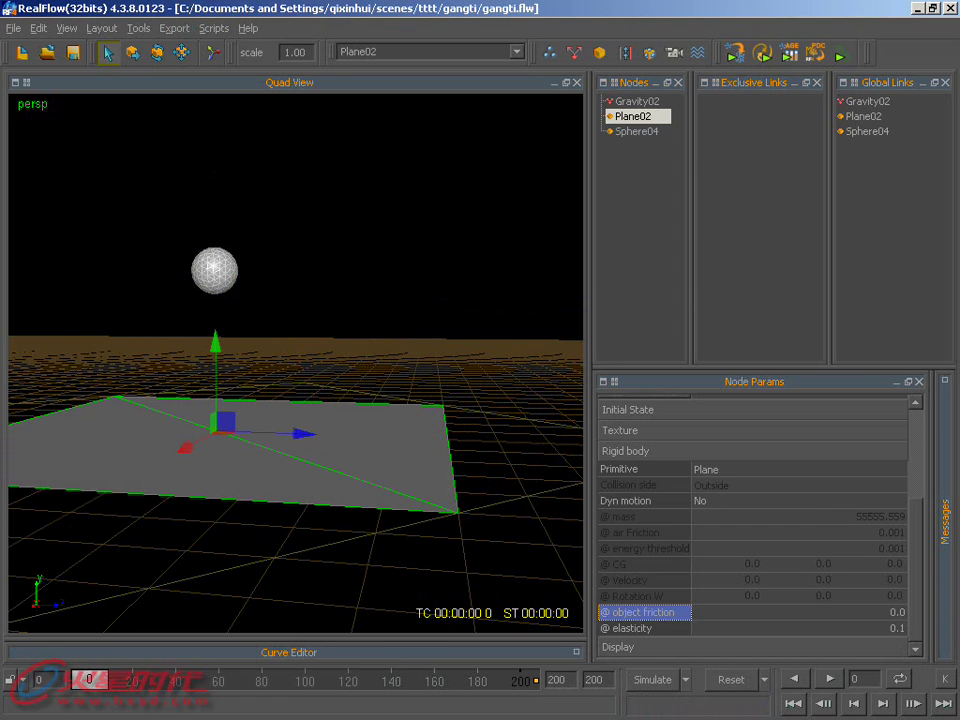
click(214, 270)
double_click(890, 612)
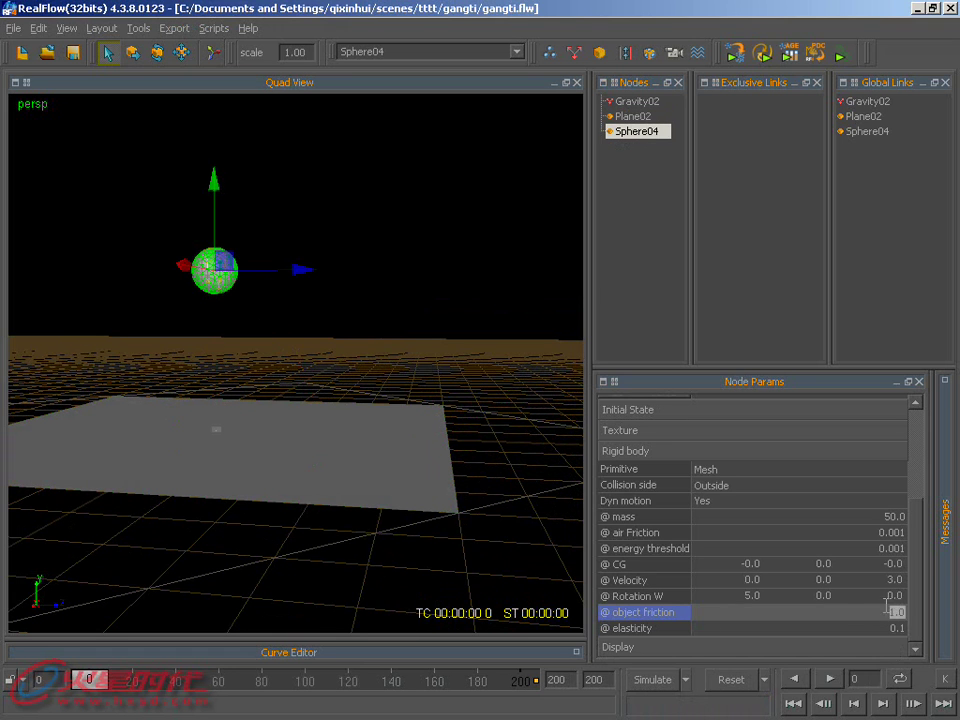
text(0)
Simulate the frictionless roll to frame 106, then stop and reset to frame 0
click(676, 674)
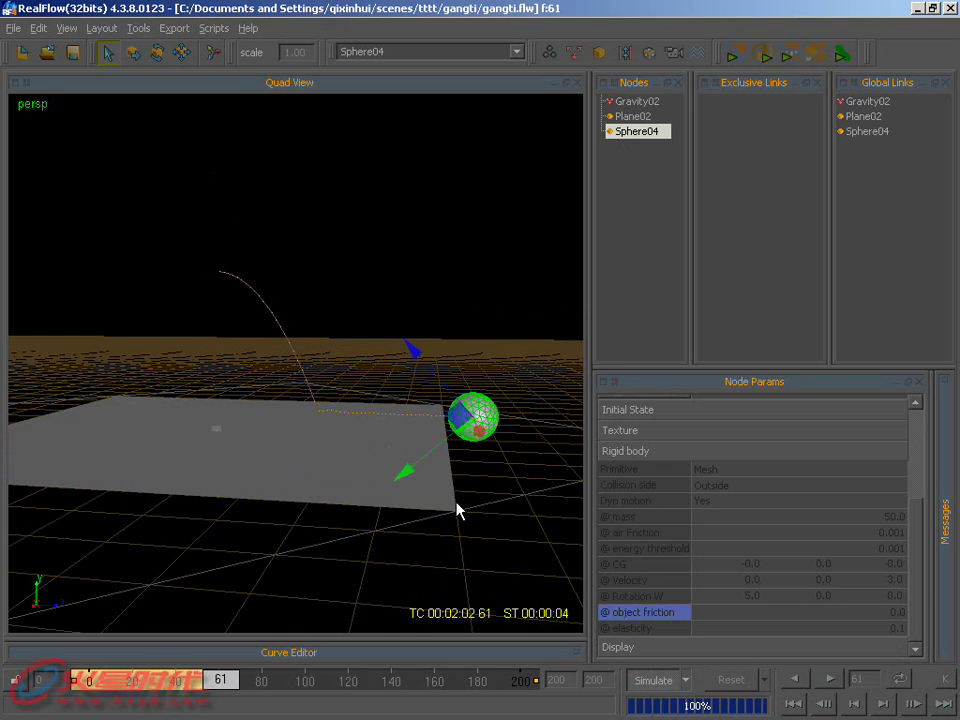
alt+drag(456, 510, 471, 475)
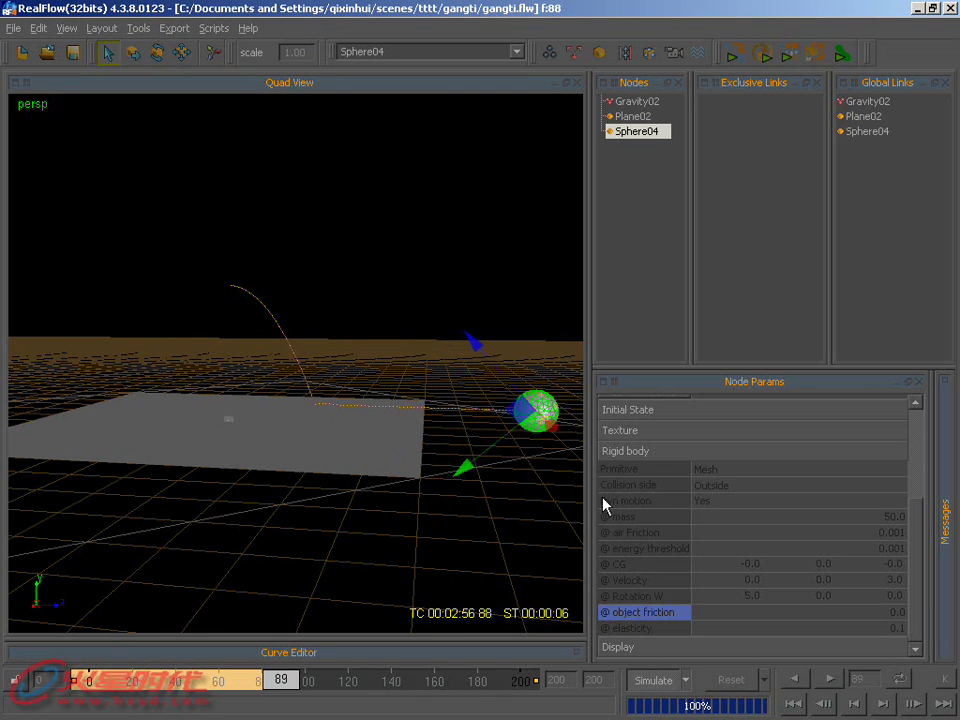
click(654, 679)
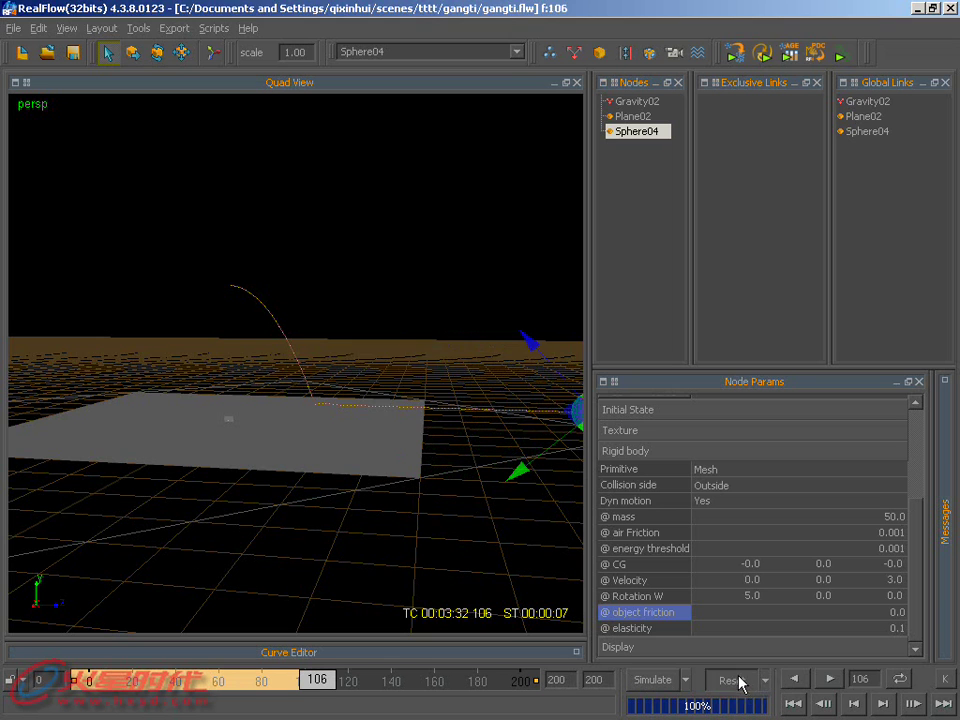
click(741, 683)
click(428, 383)
mouse_move(369, 392)
alt+mouse_down()
mouse_move(381, 403)
mouse_move(363, 341)
mouse_move(371, 371)
mouse_move(364, 364)
alt+mouse_up()
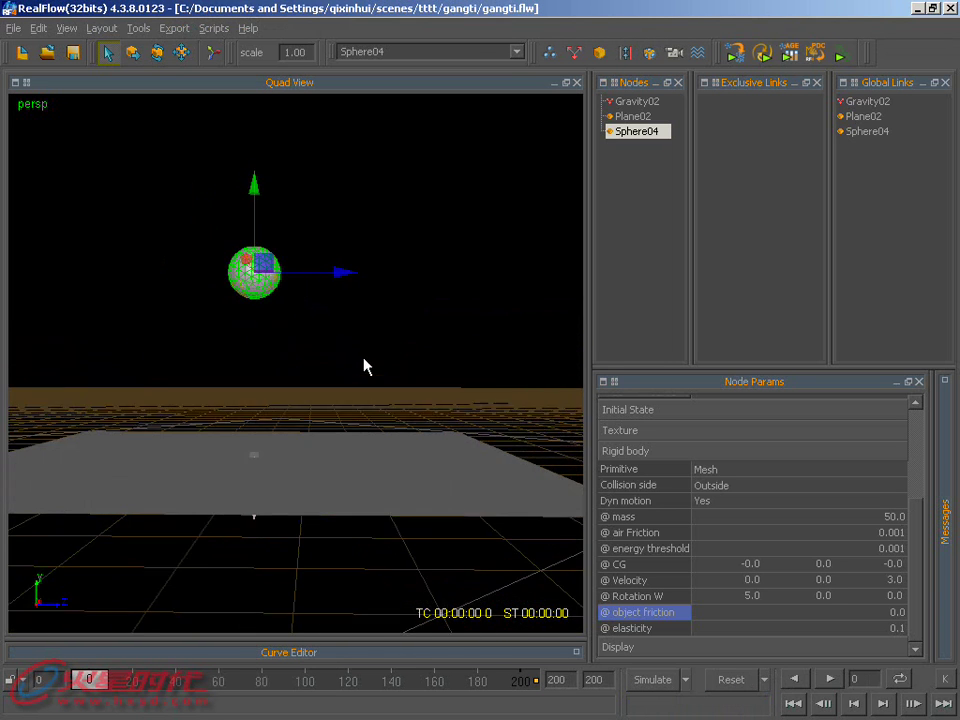